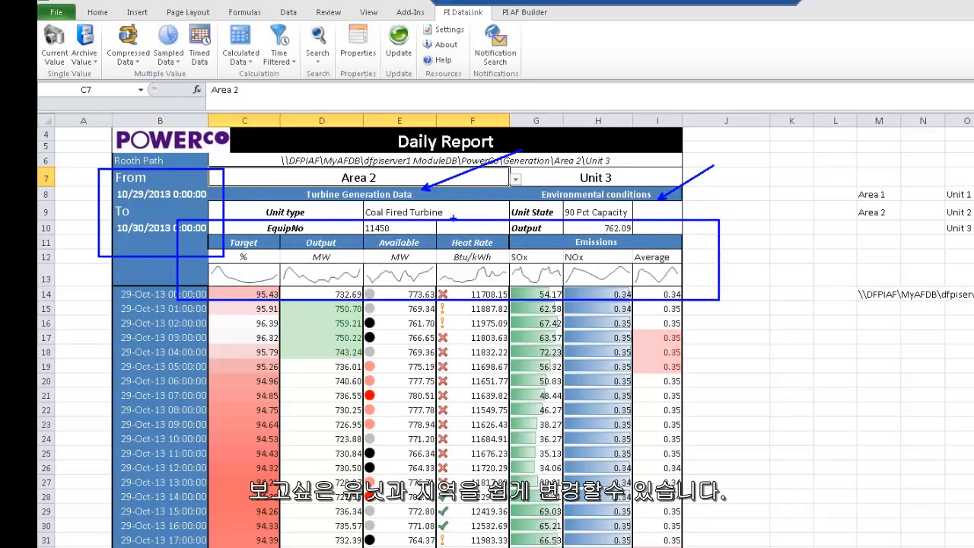
- Switch the daily report's unit selection in G7 to Unit 2, followed by Unit 1
click(656, 179)
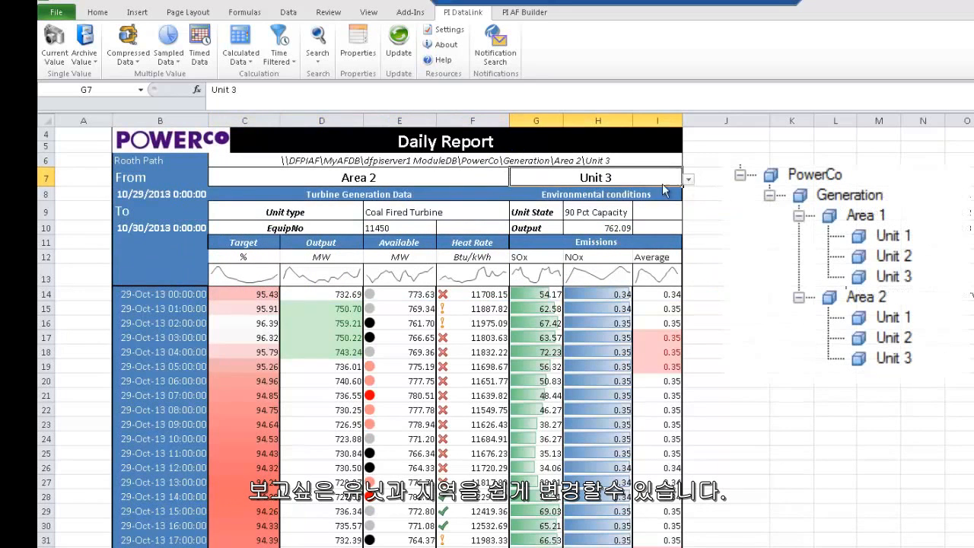
click(688, 179)
click(526, 200)
click(689, 178)
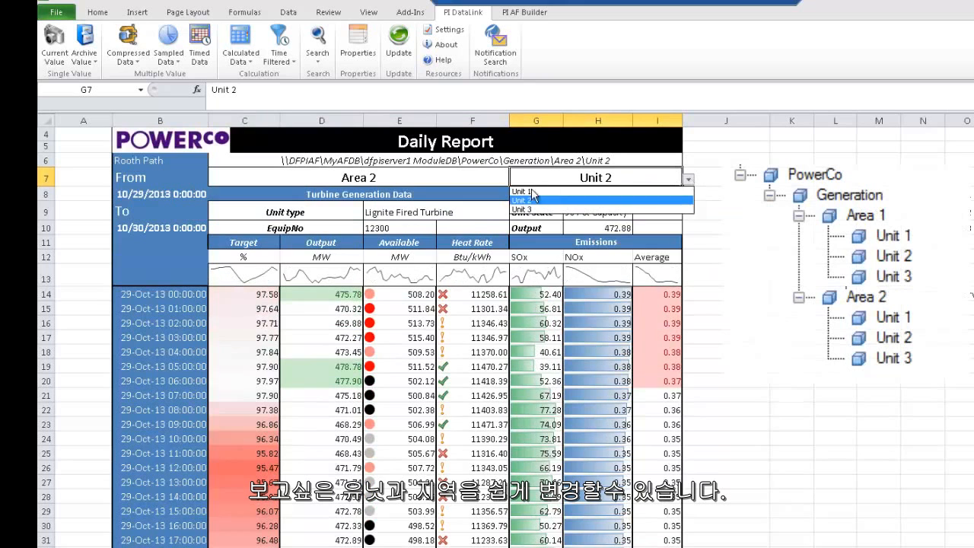
click(526, 191)
- Change the daily report's area selection in C7 to Area 1
click(491, 177)
click(516, 179)
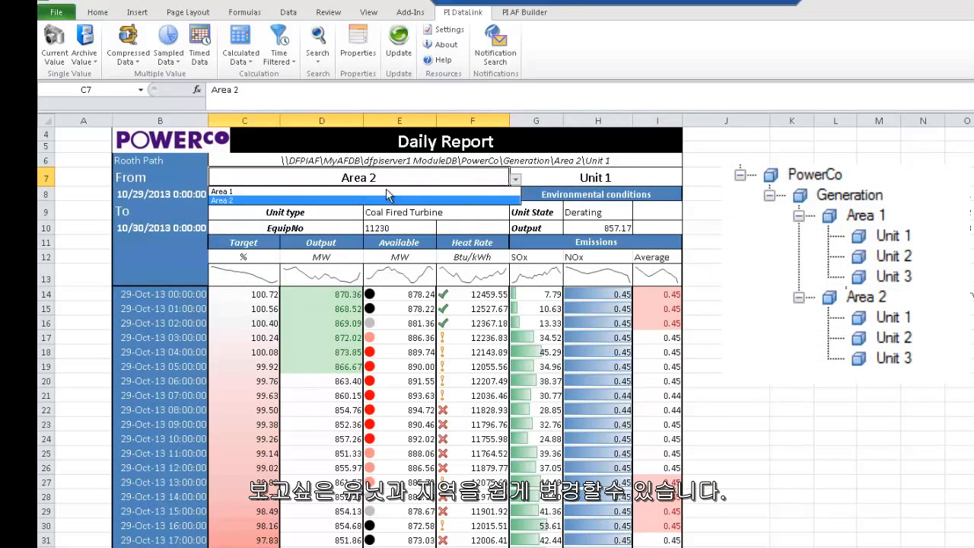
click(386, 192)
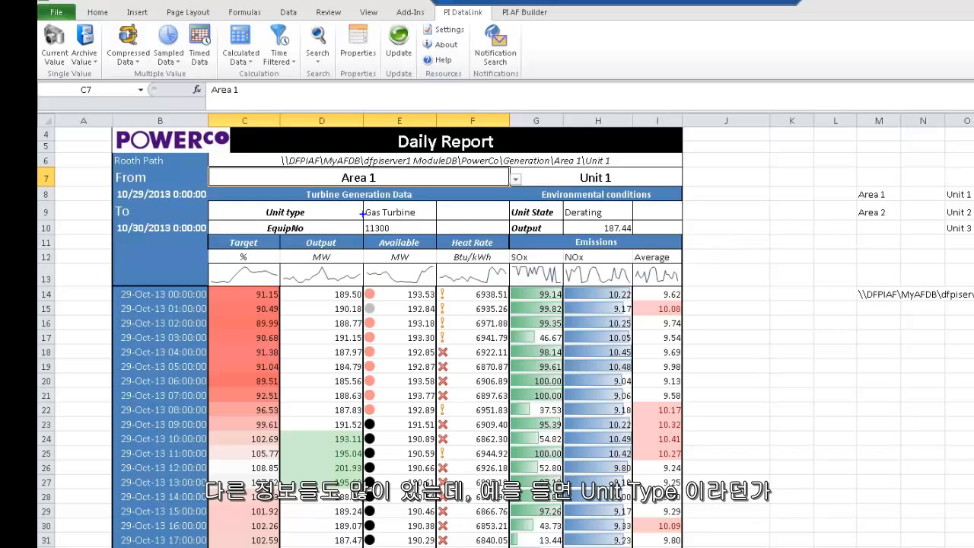
drag(358, 213, 456, 185)
drag(546, 201, 609, 155)
drag(301, 255, 237, 205)
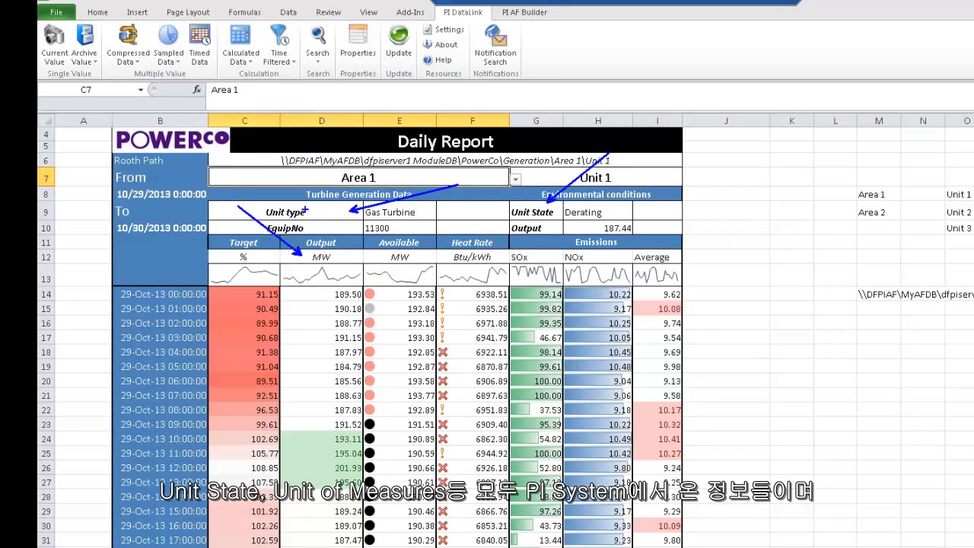
drag(390, 256, 335, 229)
drag(457, 260, 398, 220)
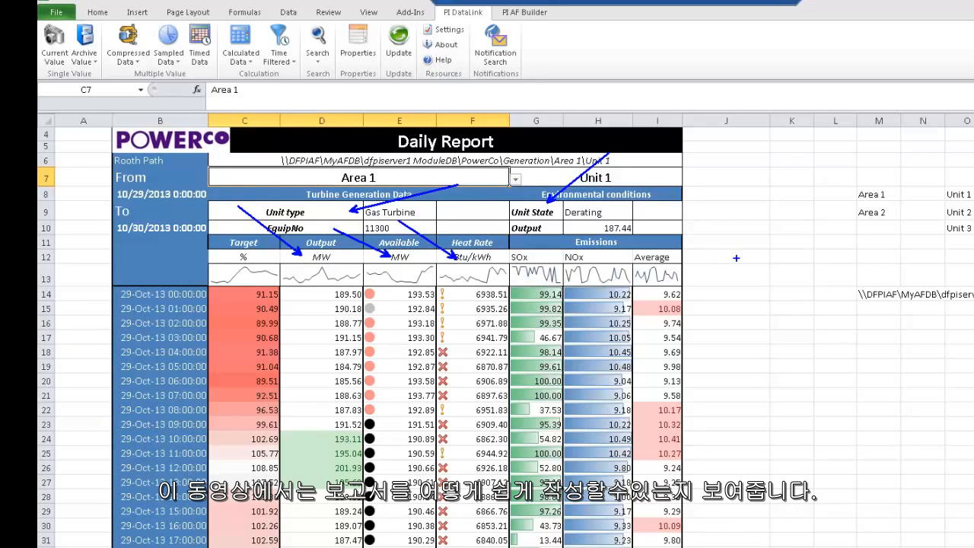
key(Escape)
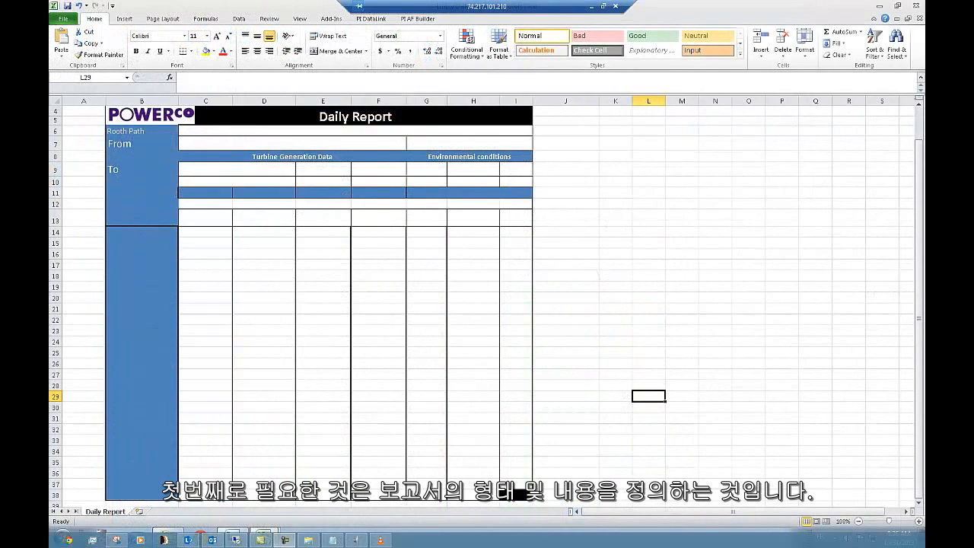
click(619, 206)
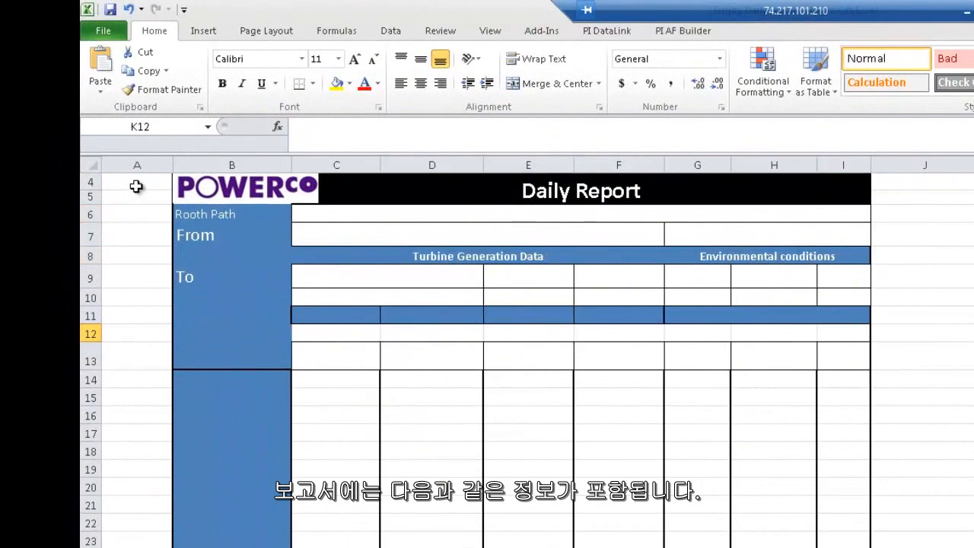
click(135, 195)
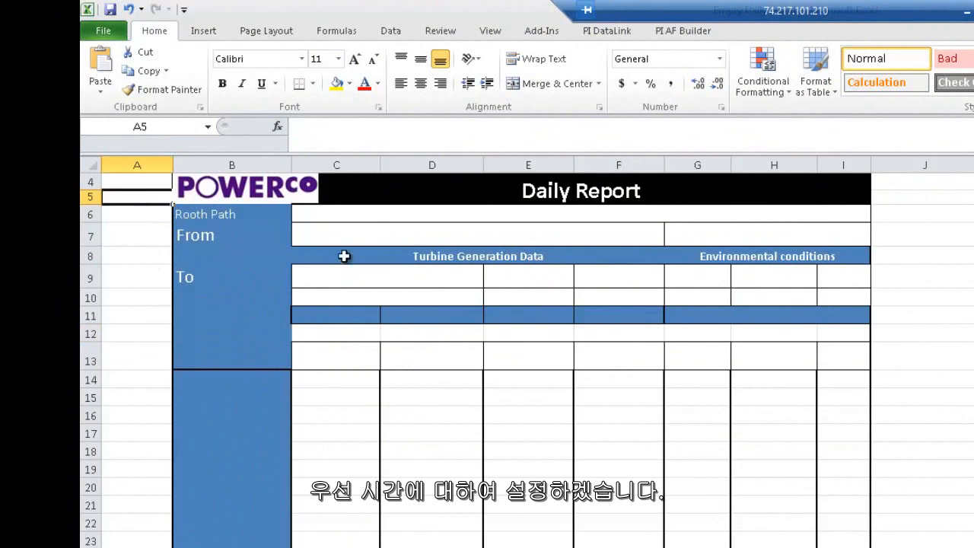
click(250, 261)
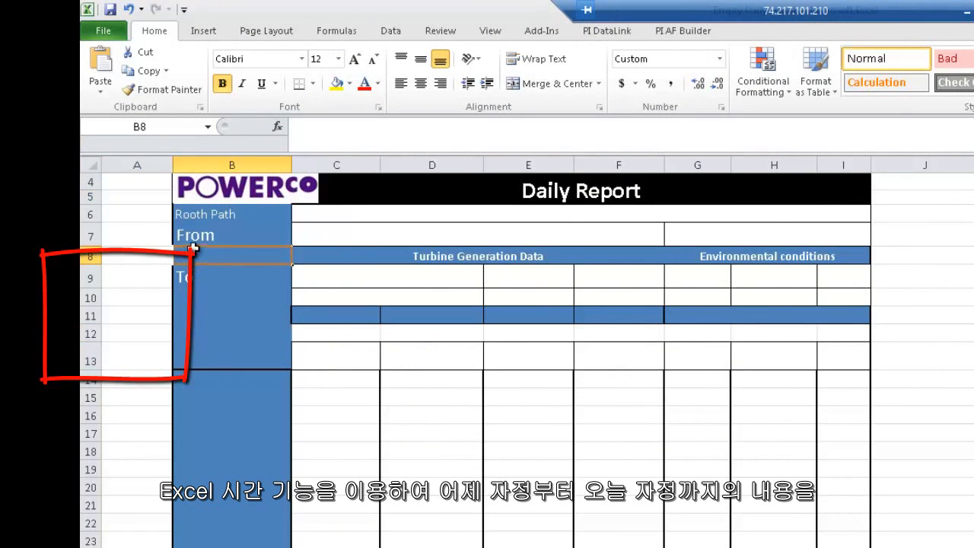
click(222, 295)
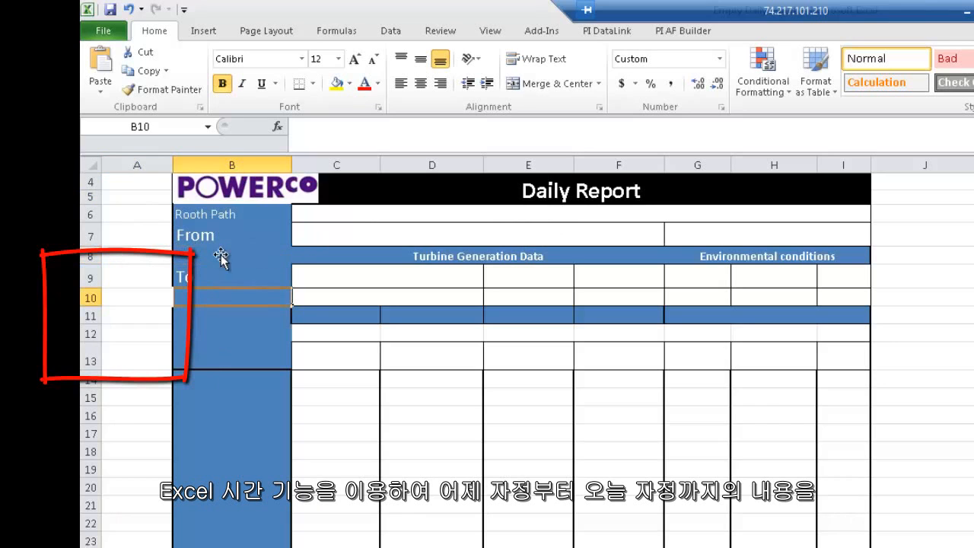
click(222, 255)
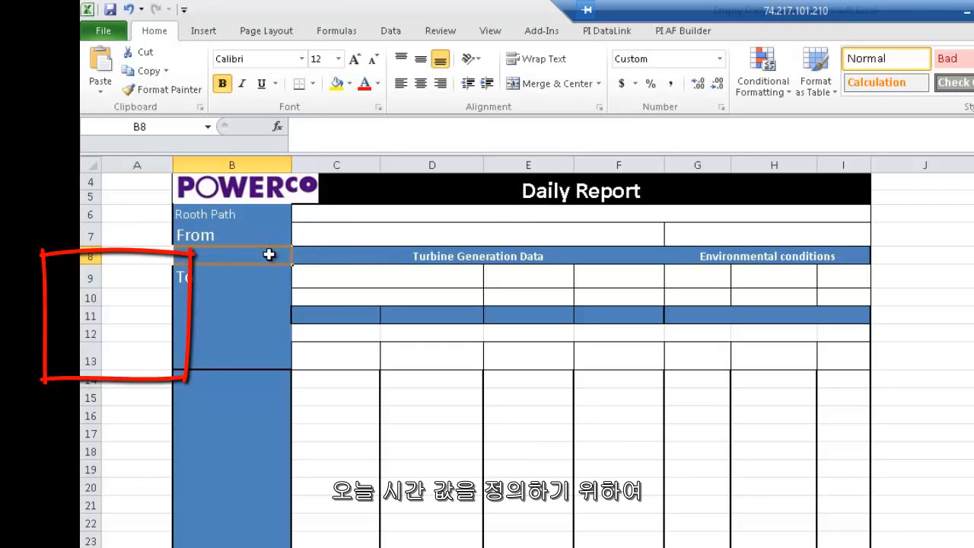
- Enter the formula =today() in cell B10 under the To label as the report's end time
click(246, 298)
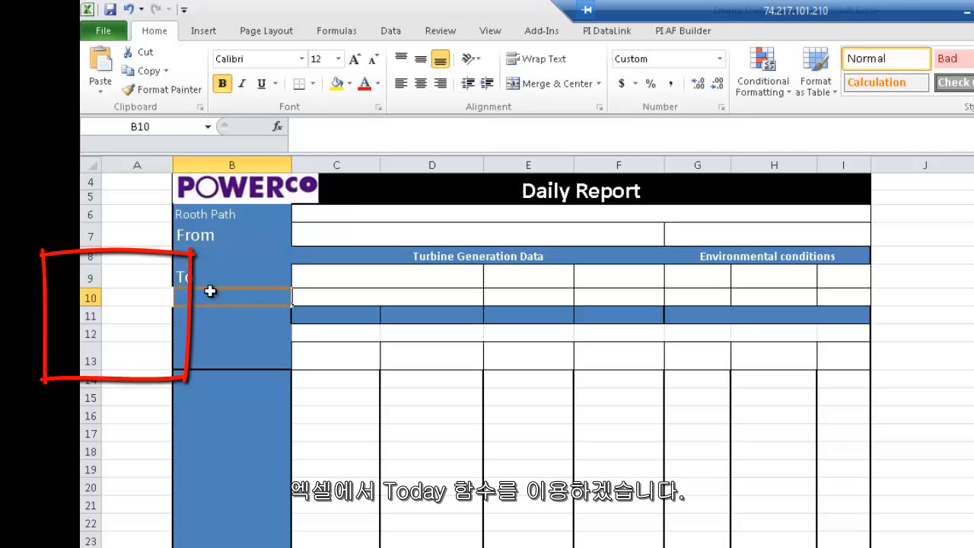
text(=)
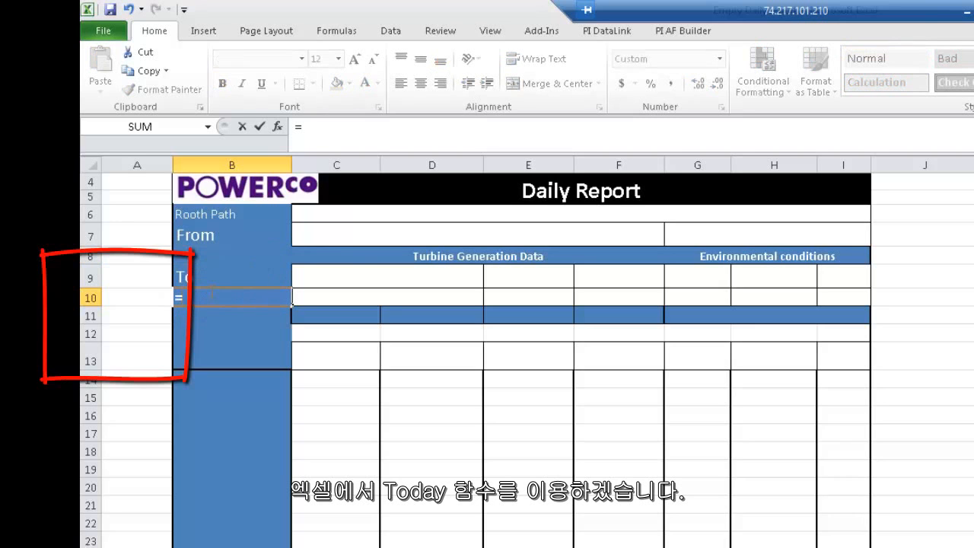
text(today)
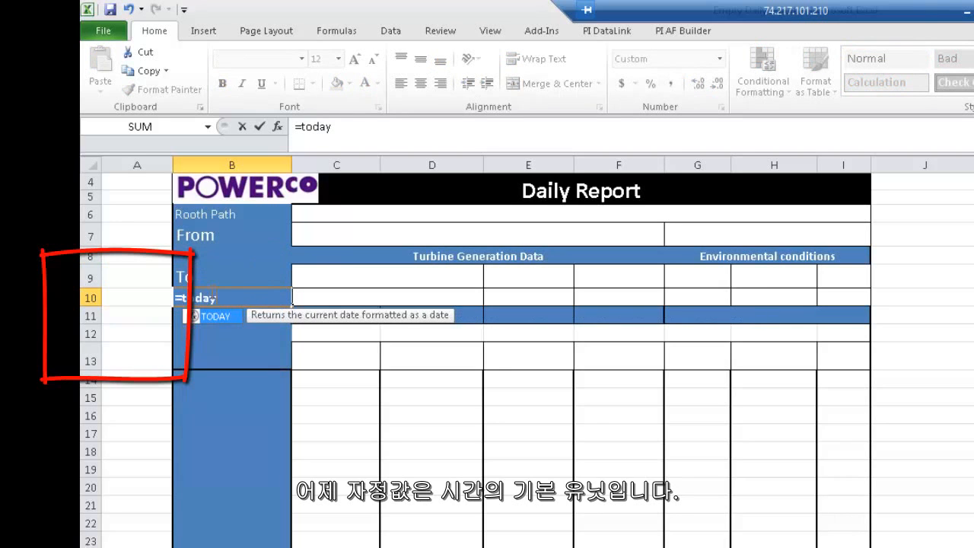
text(())
key(Return)
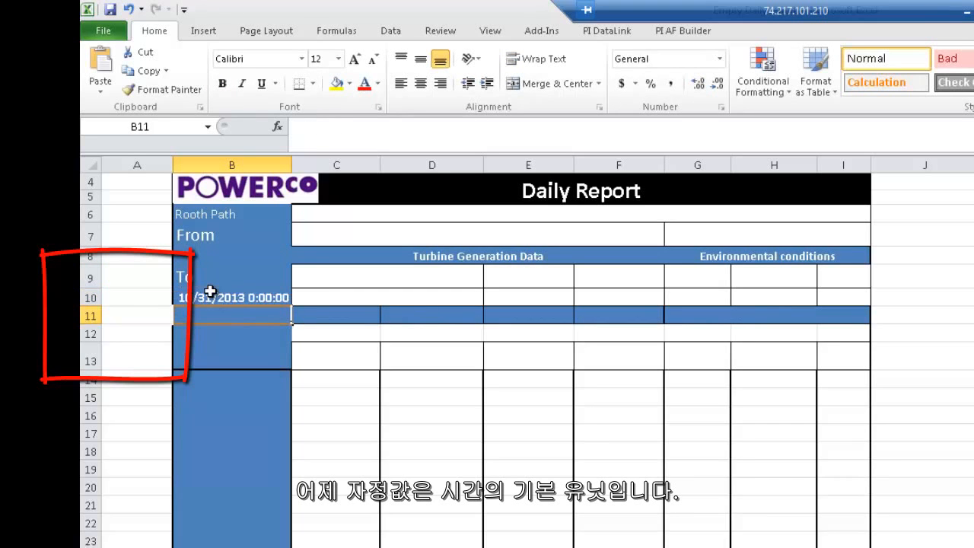
- Enter the formula =today()-1 in cell B8 under the From label as the report's start time
click(220, 255)
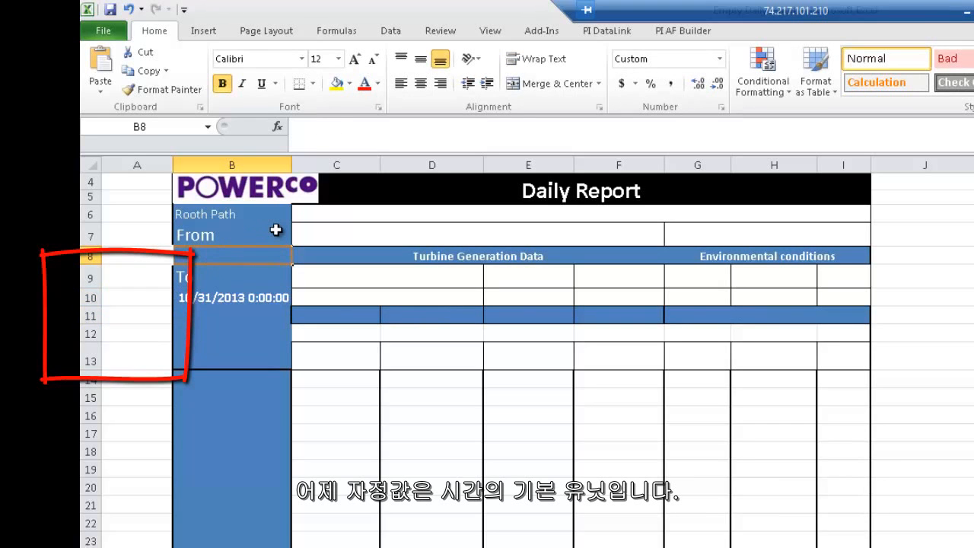
text(=)
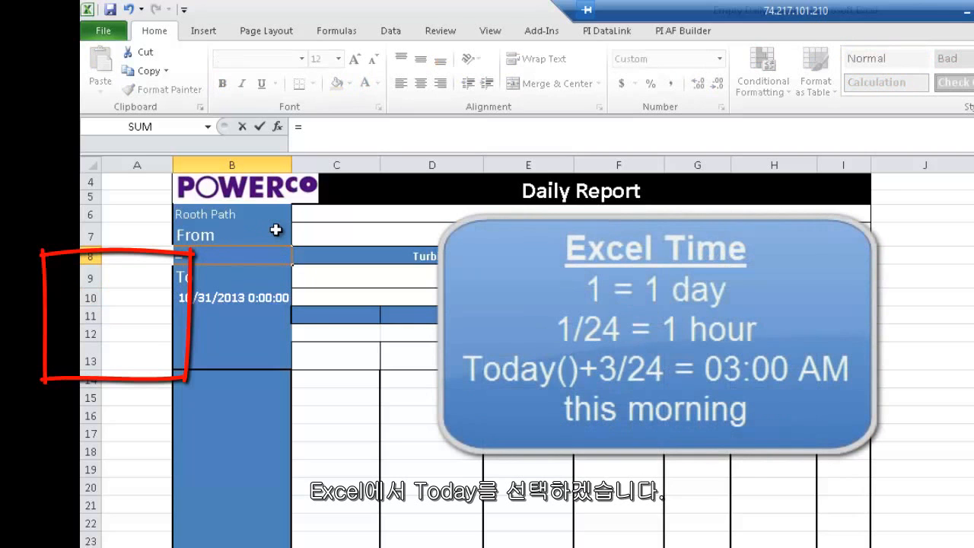
text(today)
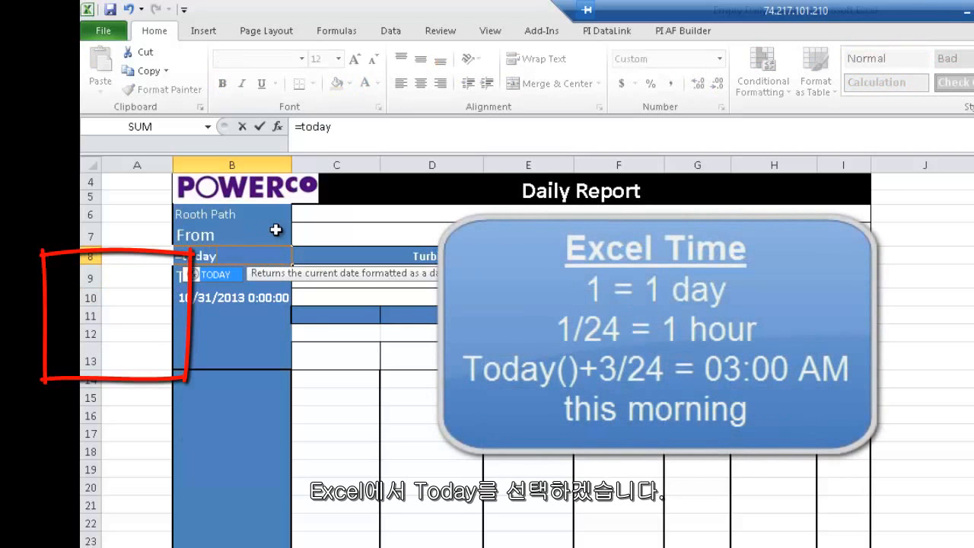
text(()-1)
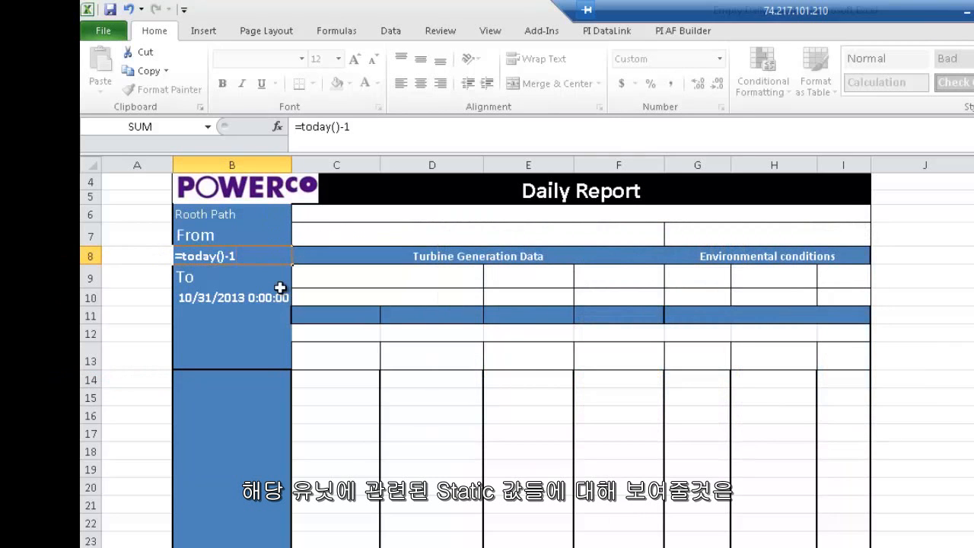
key(Return)
click(276, 257)
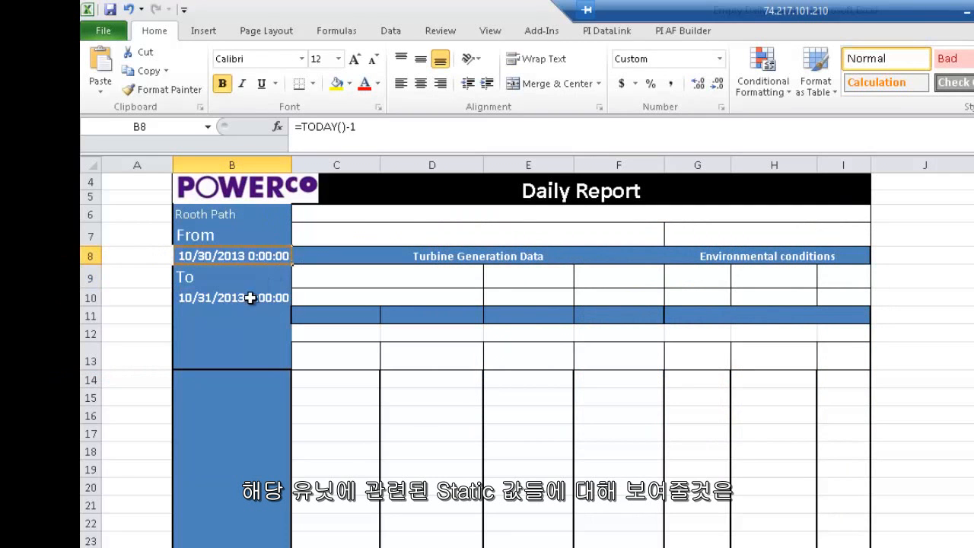
click(250, 297)
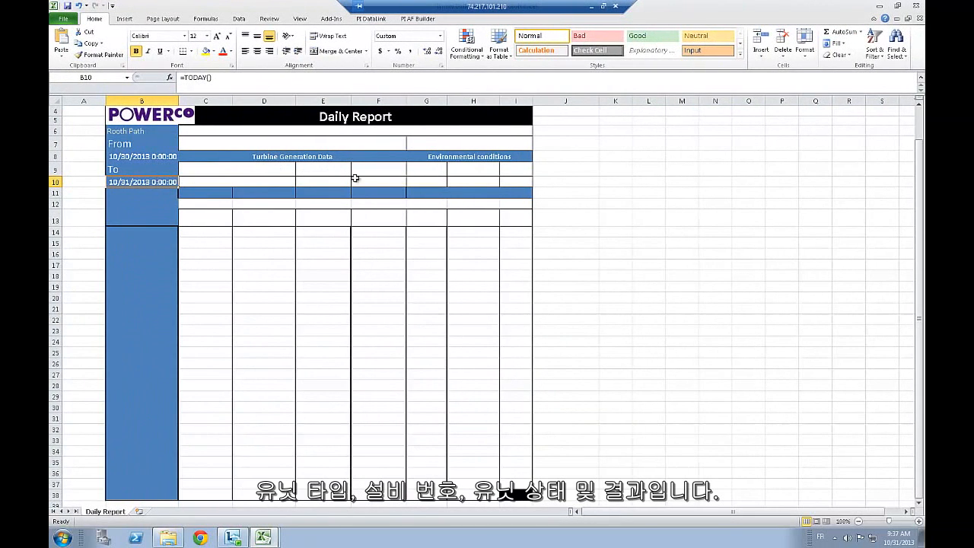
- Enter the static attribute labels "Unit type" in C9 and "EquipNo" in C10 under Turbine Generation Data
click(280, 169)
text(U)
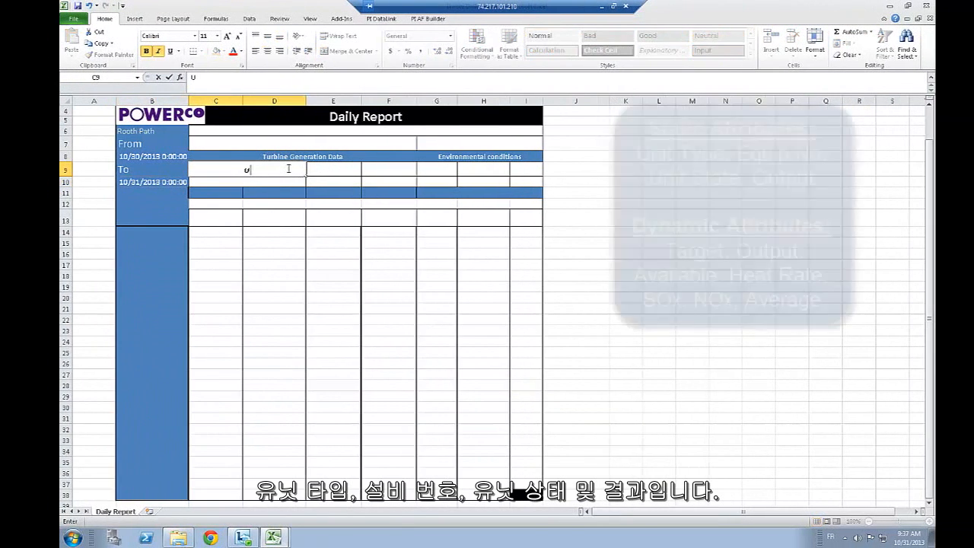
text(nit type)
key(Return)
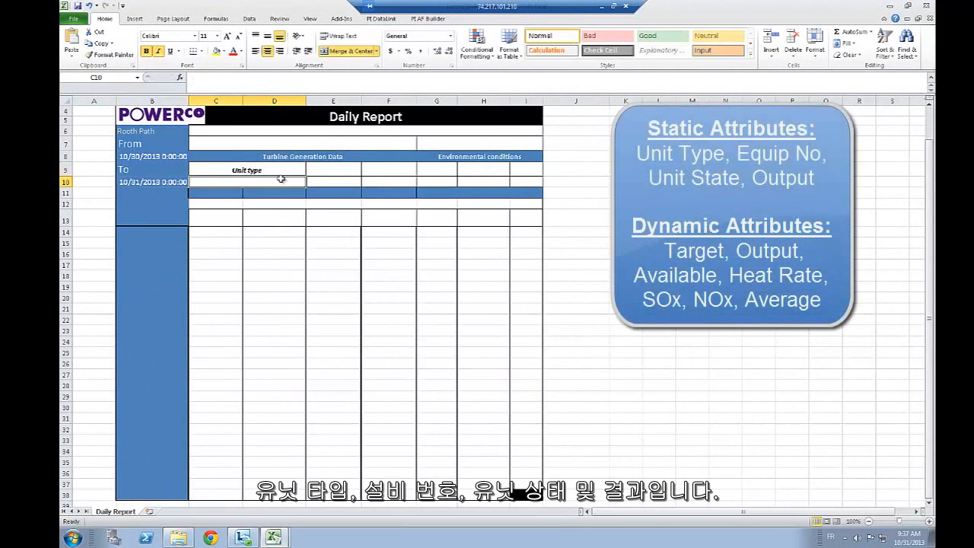
text(EquipNo)
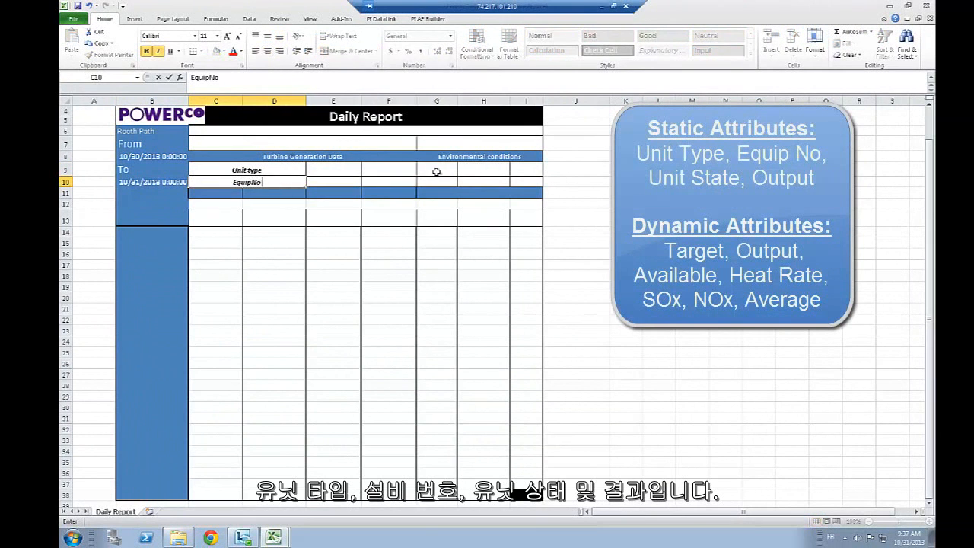
- Enter the static attribute labels "Unit State" in G9 and "Output" in G10 under Environmental conditions
click(446, 166)
text(Unit State)
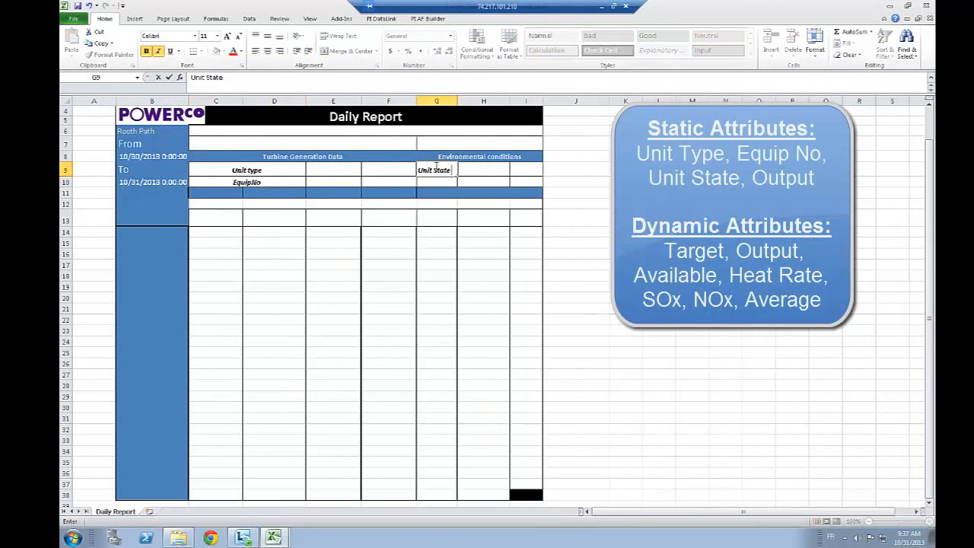
key(Return)
text(Output)
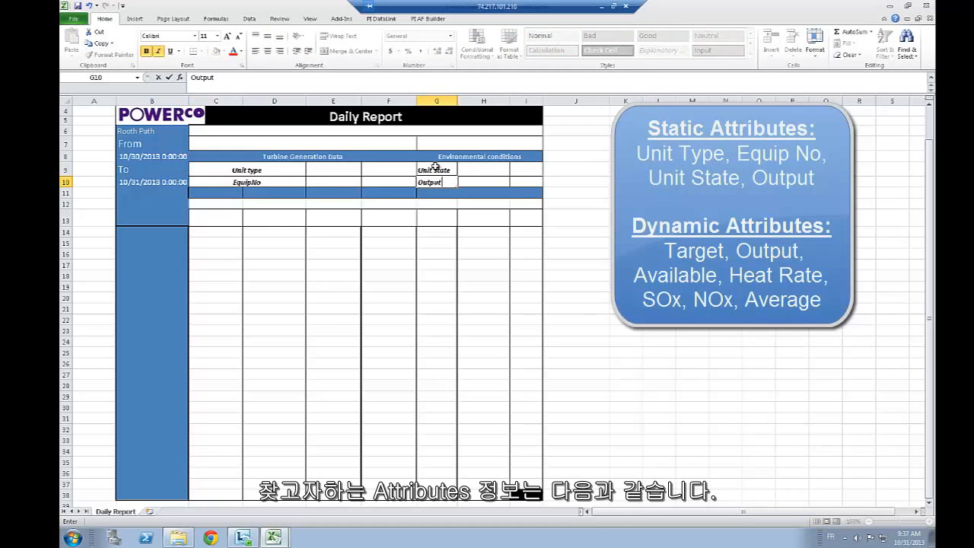
key(Return)
- Fill the column headers in C11 through F11 with "Target", "Output", "Available" and "Heat Rate"
click(219, 195)
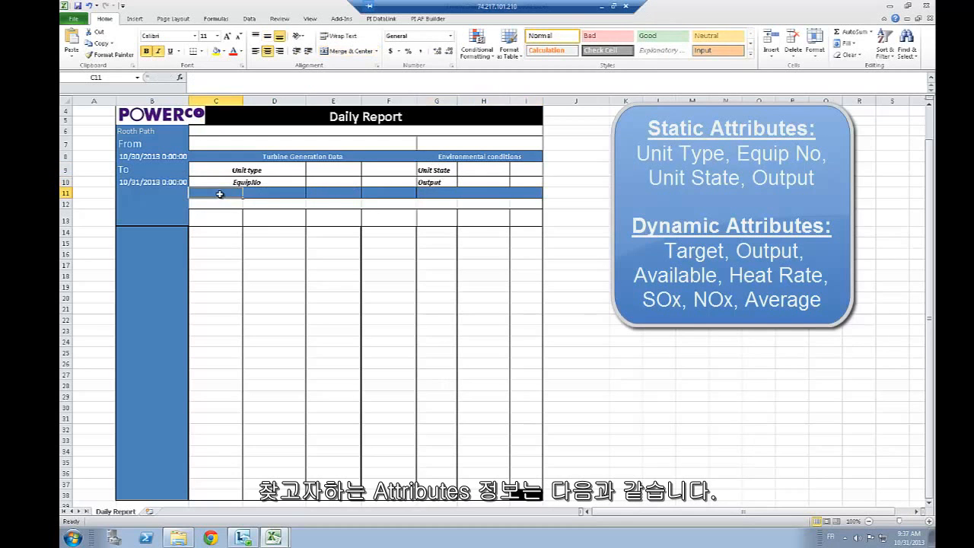
text(Target)
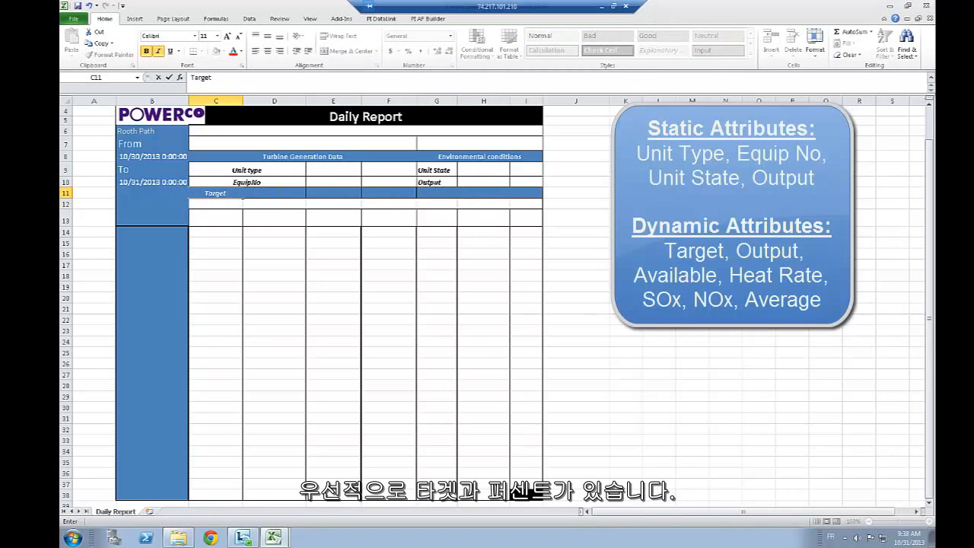
click(274, 194)
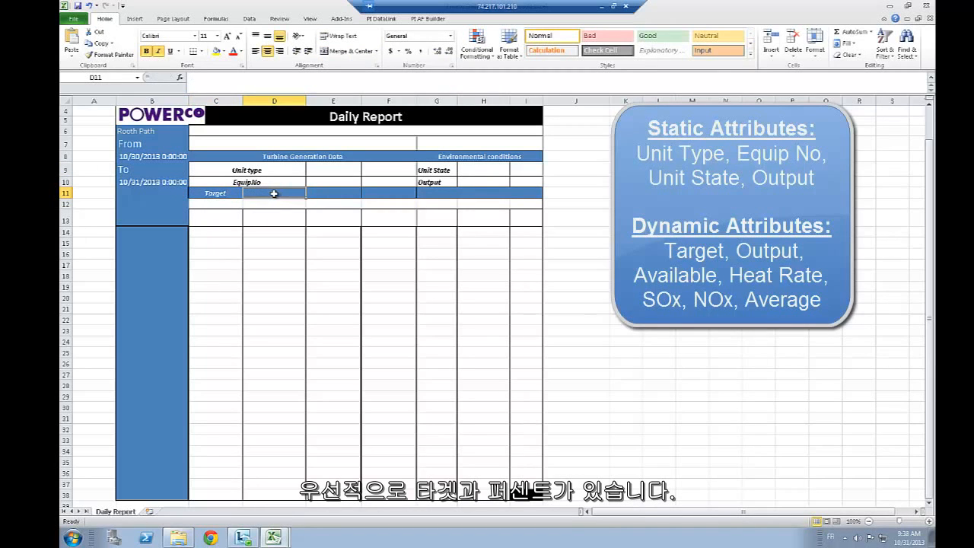
text(Ou)
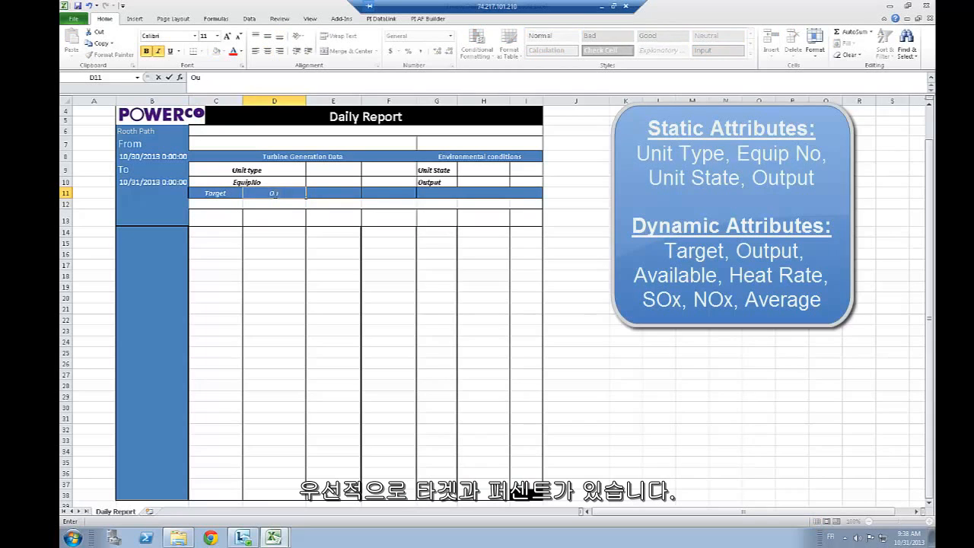
text(tput)
key(Tab)
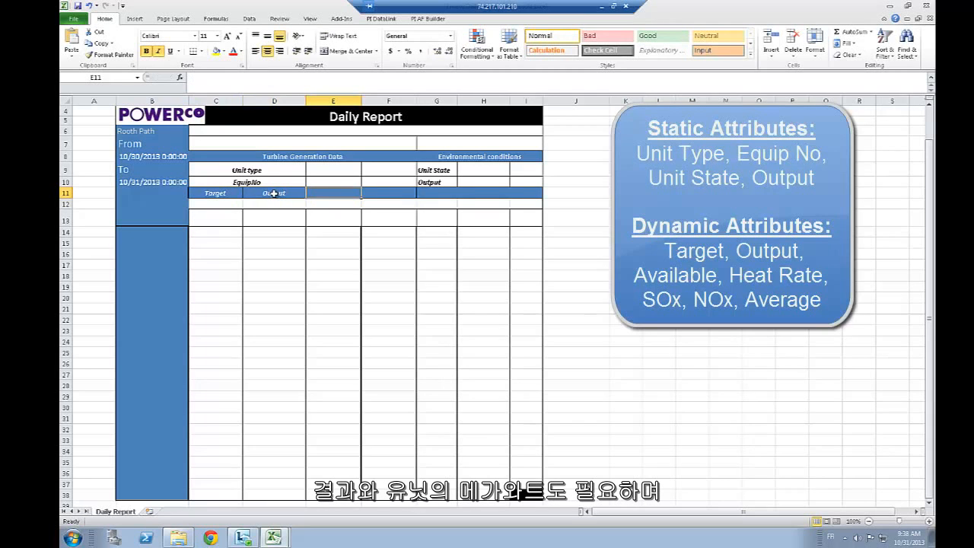
text(Avai)
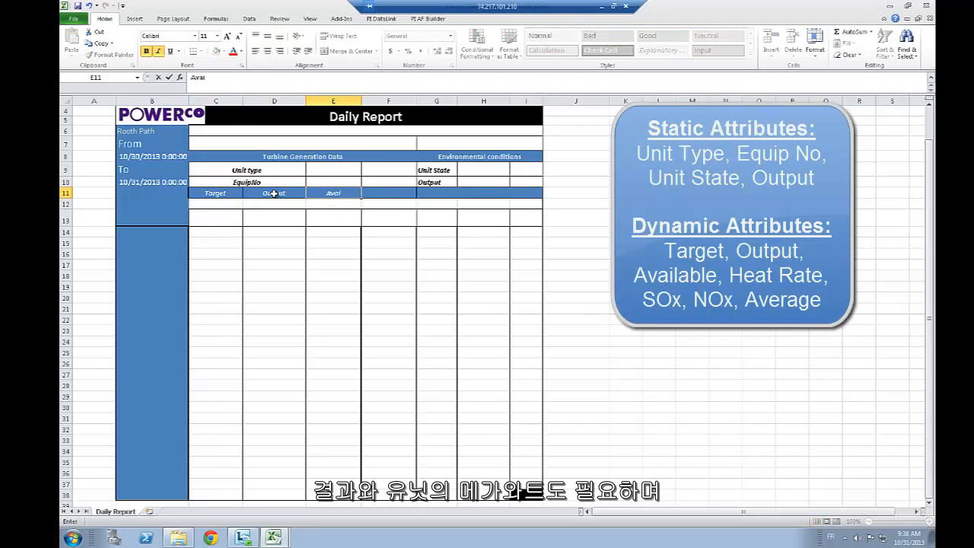
text(lable)
key(Tab)
text(Heat Rate)
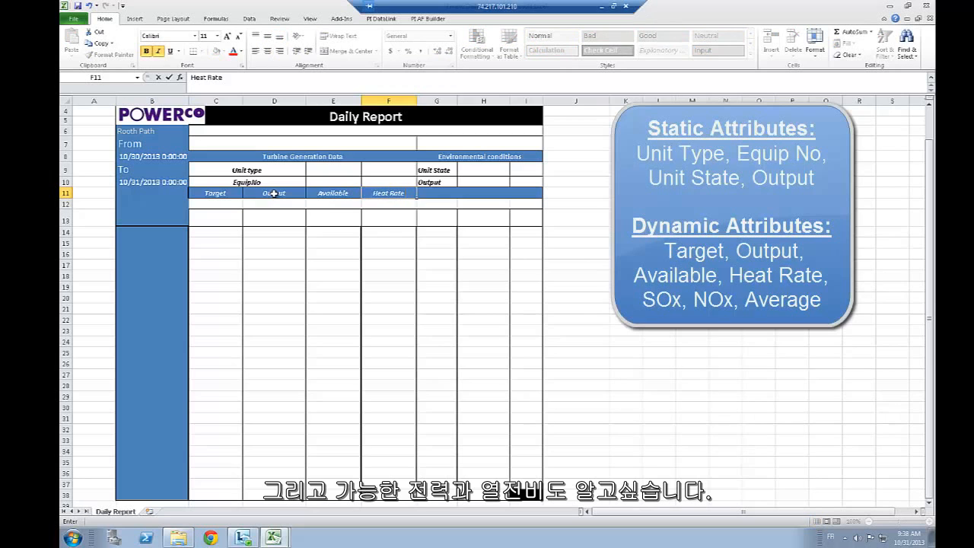
key(Tab)
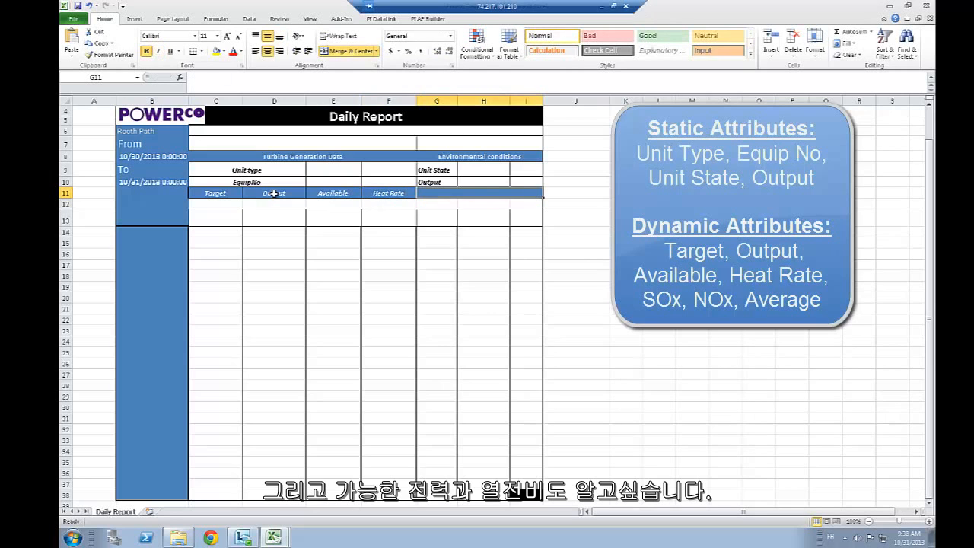
- Enter the header "Emission" in G11 and the subheaders "SOx", "NOx" and "Average" in G12 through I12
text(Emission)
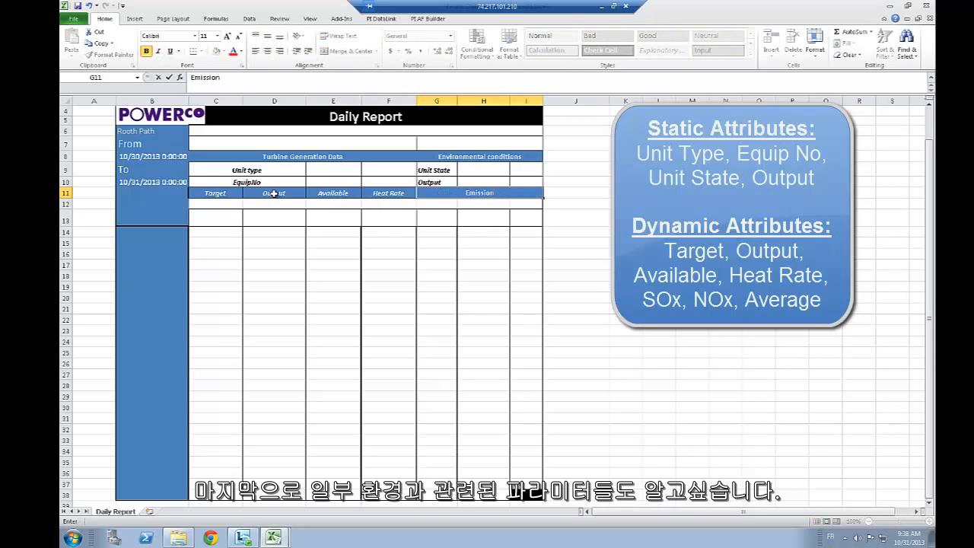
key(Return)
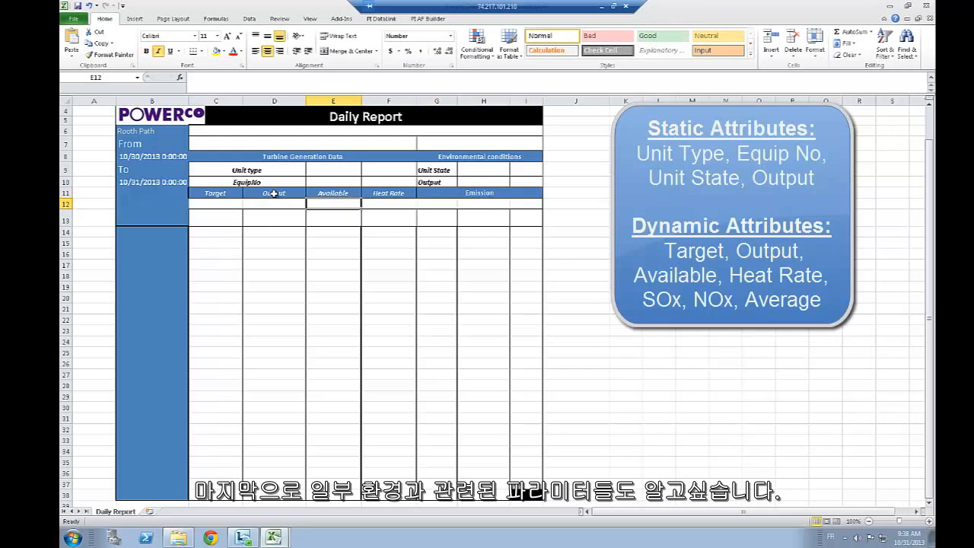
click(438, 204)
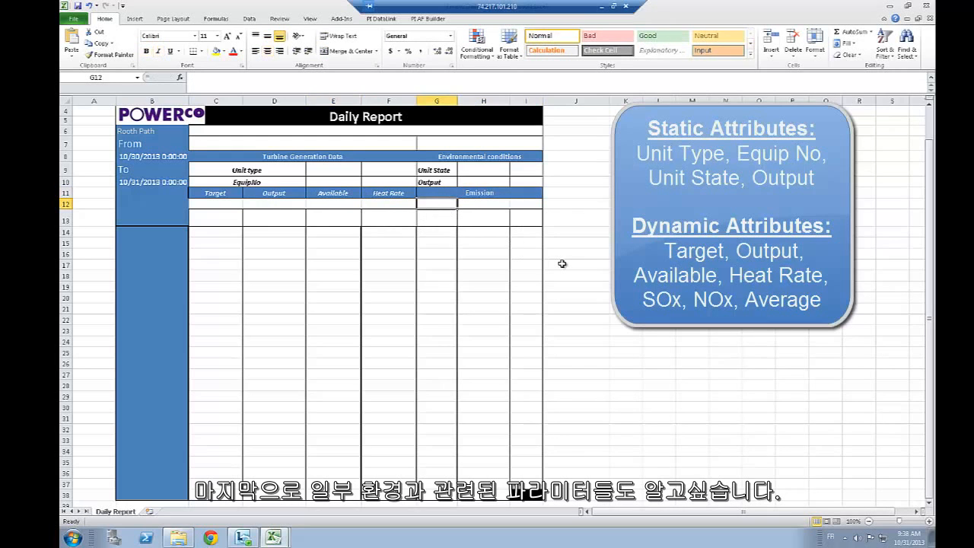
text(SO)
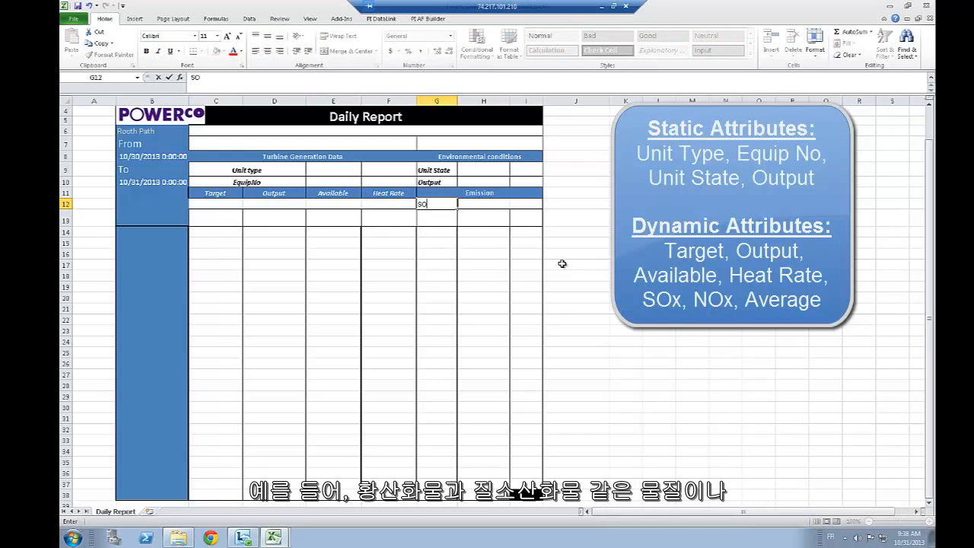
text(x)
click(467, 203)
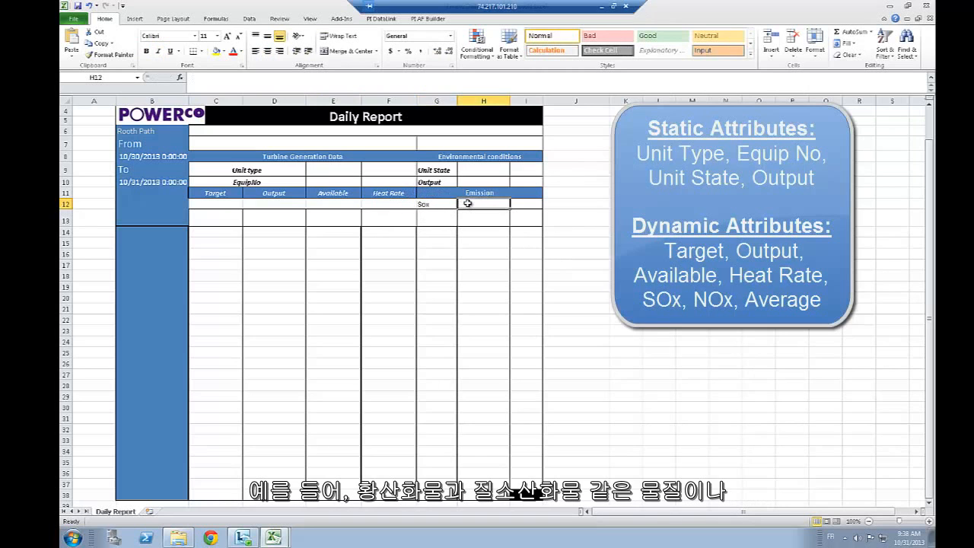
text(NOx)
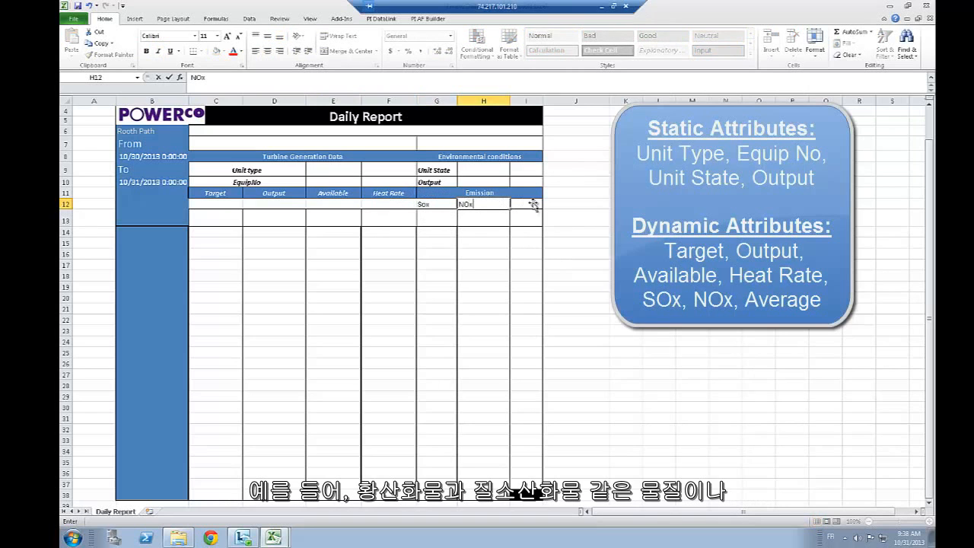
click(525, 203)
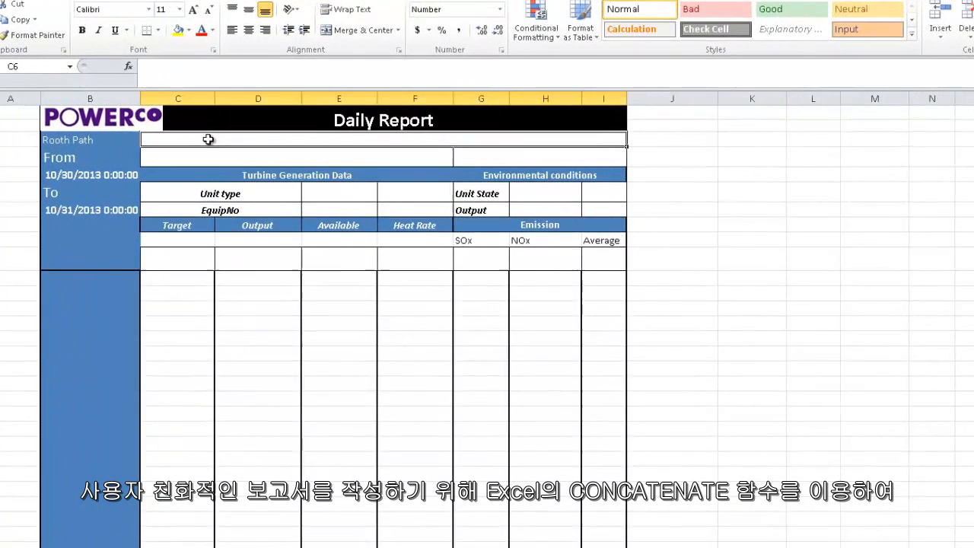
click(226, 129)
text(=conca)
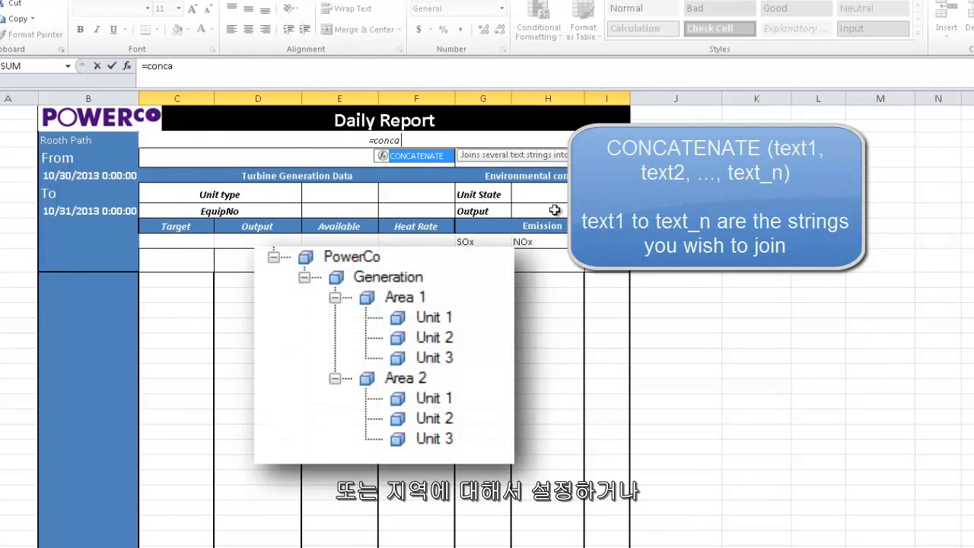
key(Escape)
key(Escape)
- Start a PI DataLink search with cell K15 as the output cell and browse to the MyAFDB database on DFPIAF
click(756, 293)
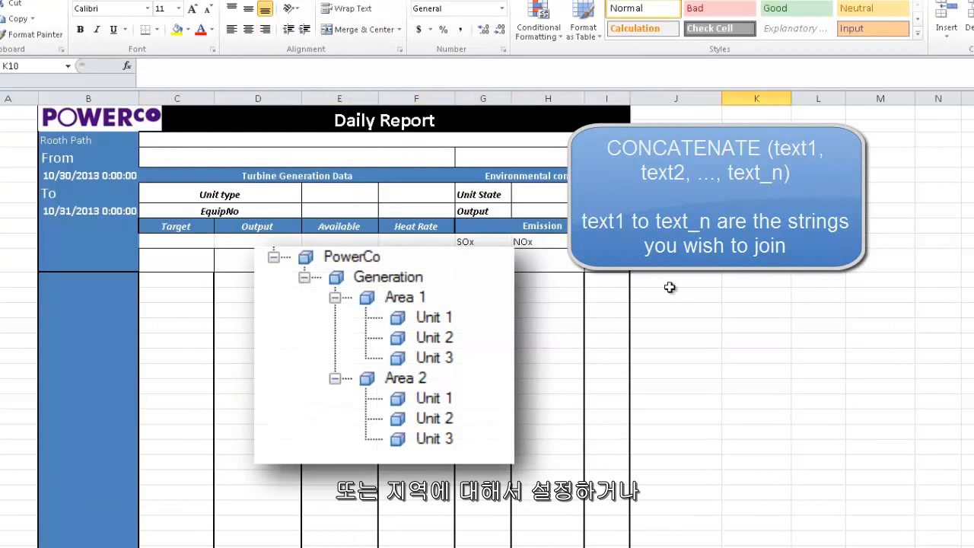
click(775, 294)
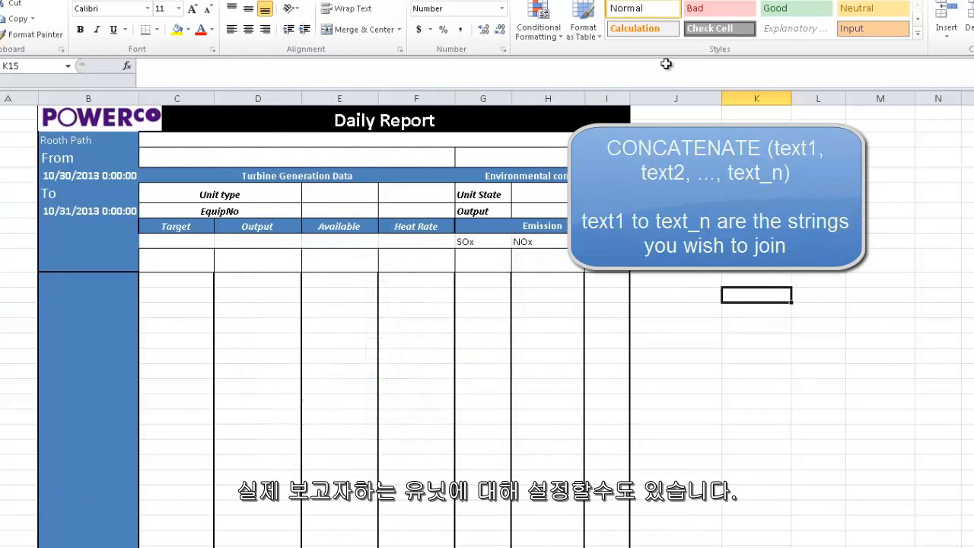
click(253, 31)
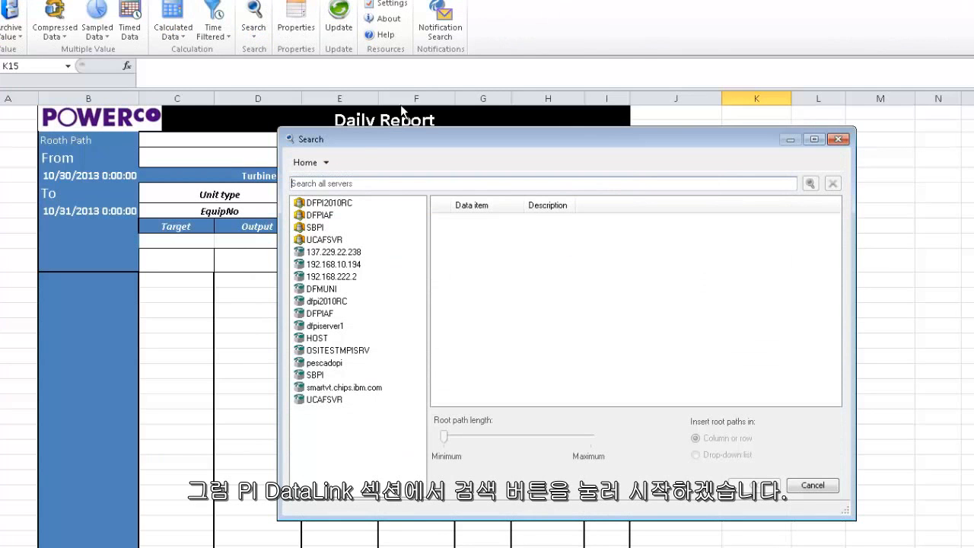
double_click(320, 217)
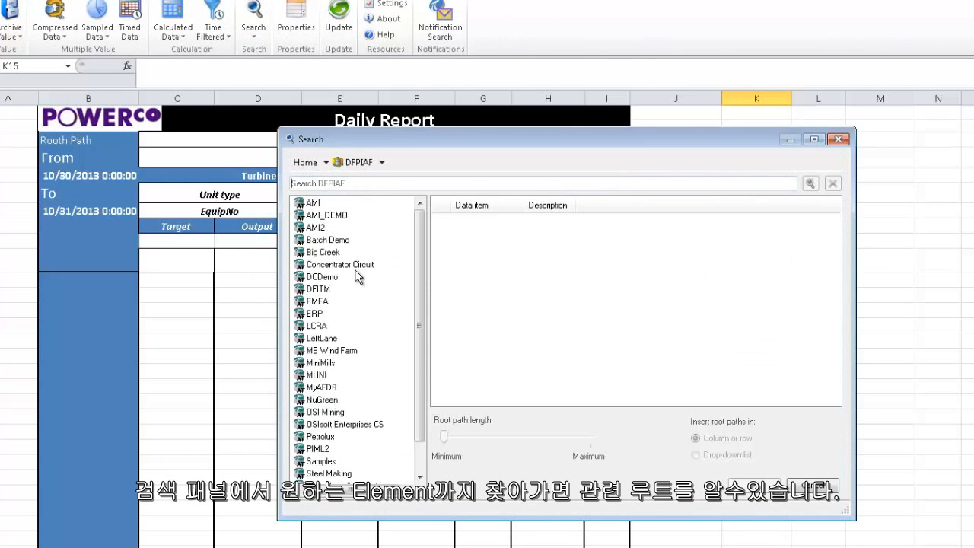
drag(422, 338, 417, 360)
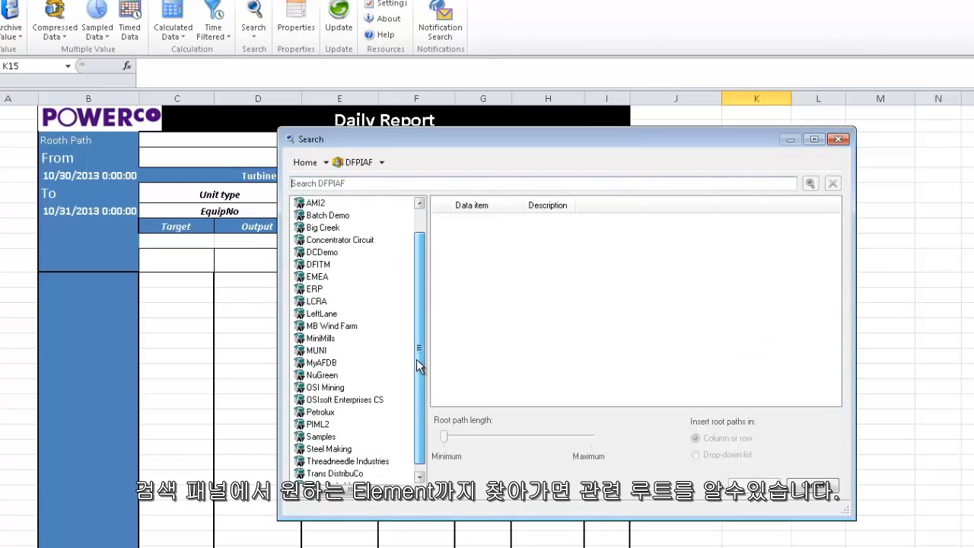
double_click(329, 363)
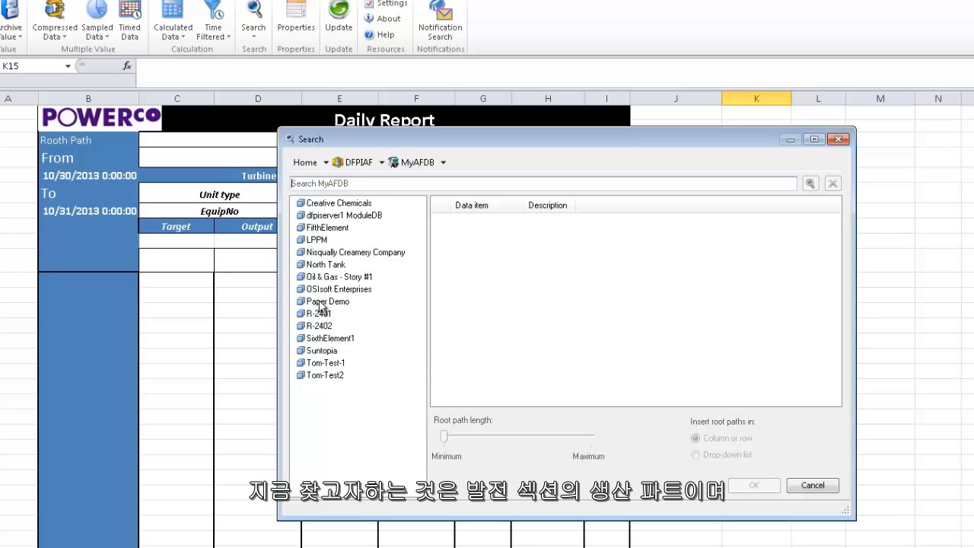
- Drill down through dfpiserver1 ModuleDB, PowerCo, Generation and Area 1 to the Unit 1 element
double_click(339, 217)
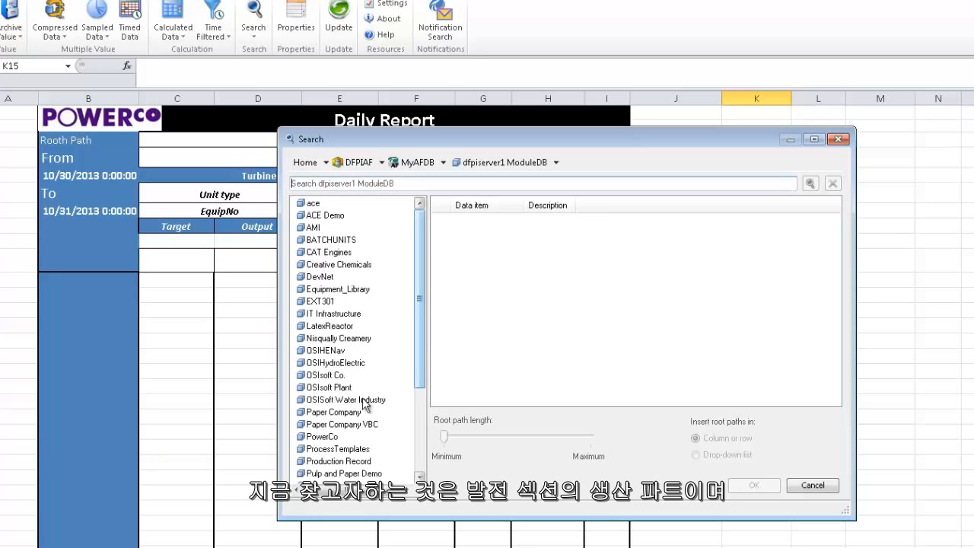
double_click(329, 435)
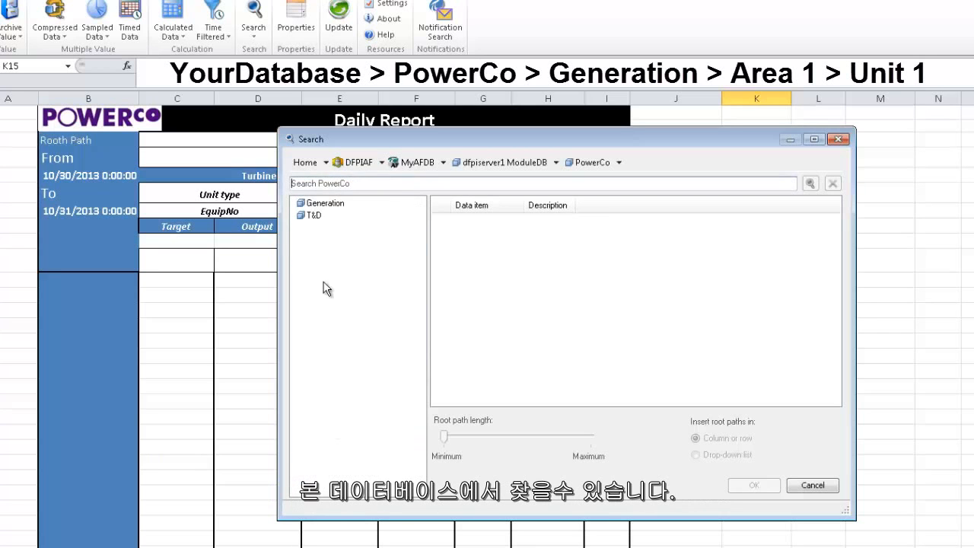
double_click(326, 204)
double_click(321, 204)
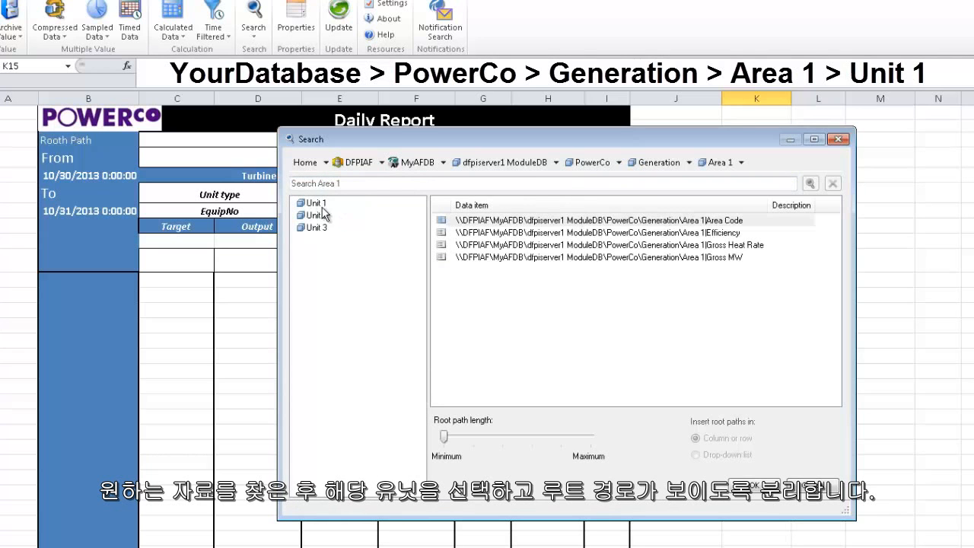
double_click(318, 203)
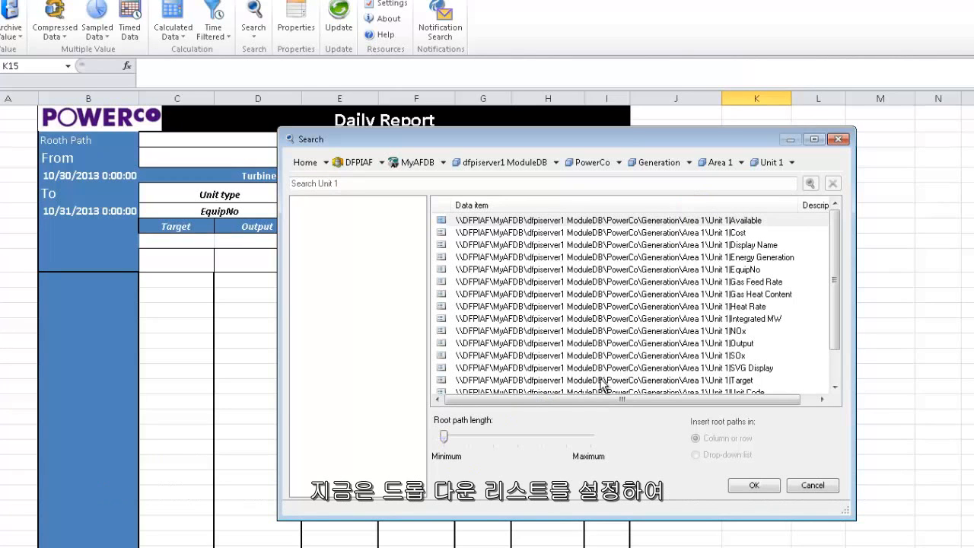
- Cut the root path right after Generation, insert it in K15 with the column or row option, and widen column K to fit
drag(460, 439, 543, 437)
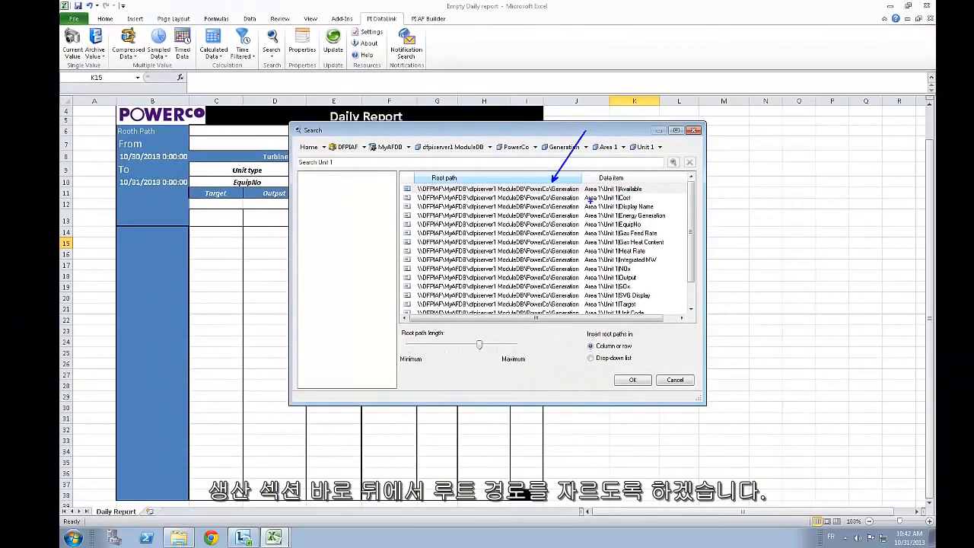
click(592, 358)
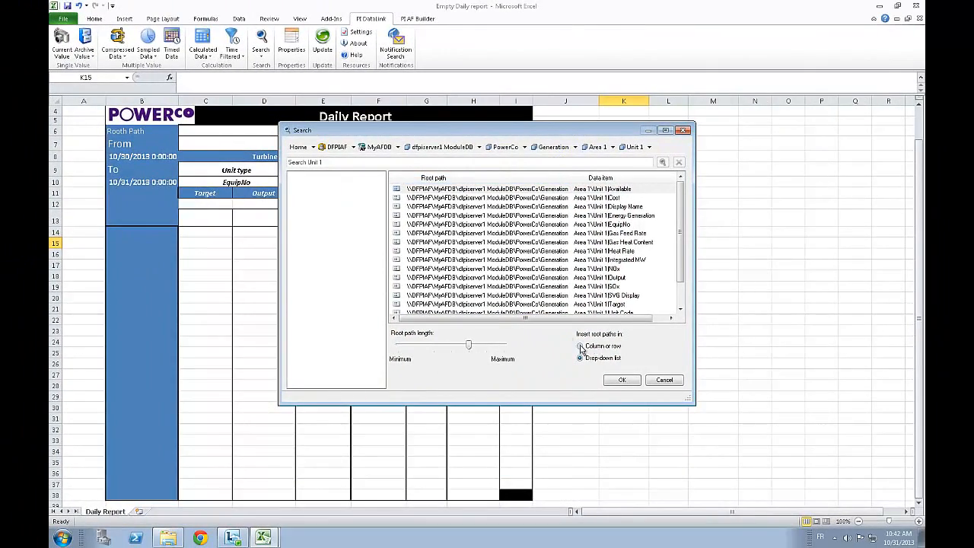
click(622, 379)
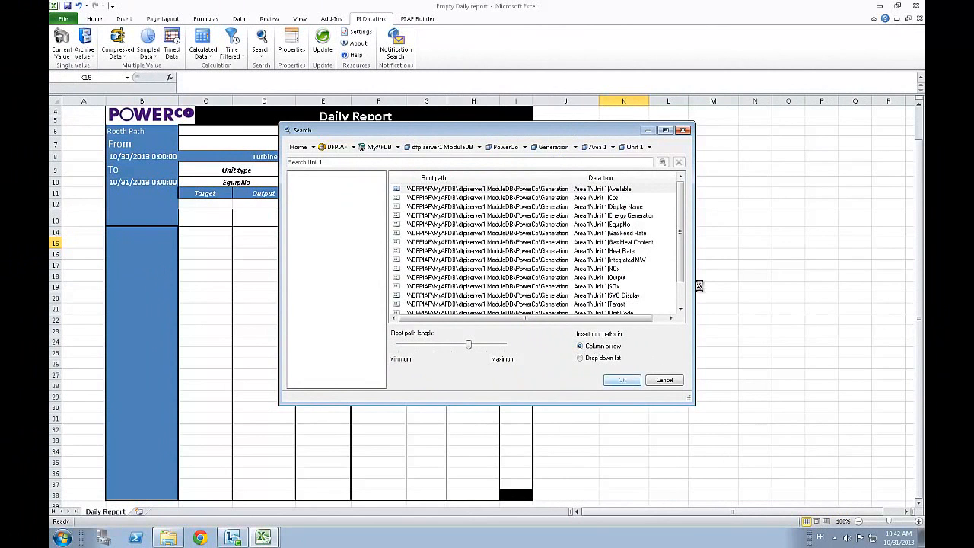
drag(649, 102, 816, 101)
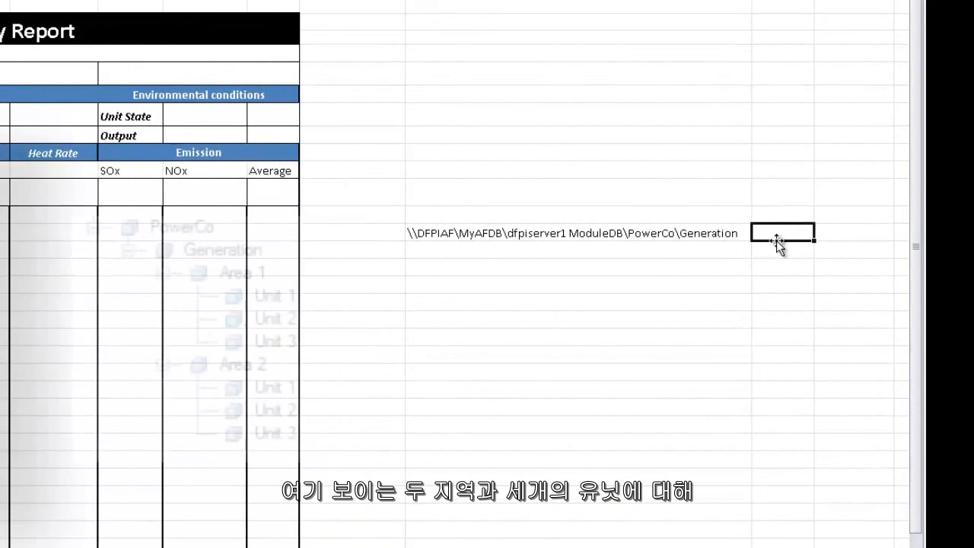
- List "Area 1" and "Area 2" in cells L15 and L16 beside the root path
text(Are)
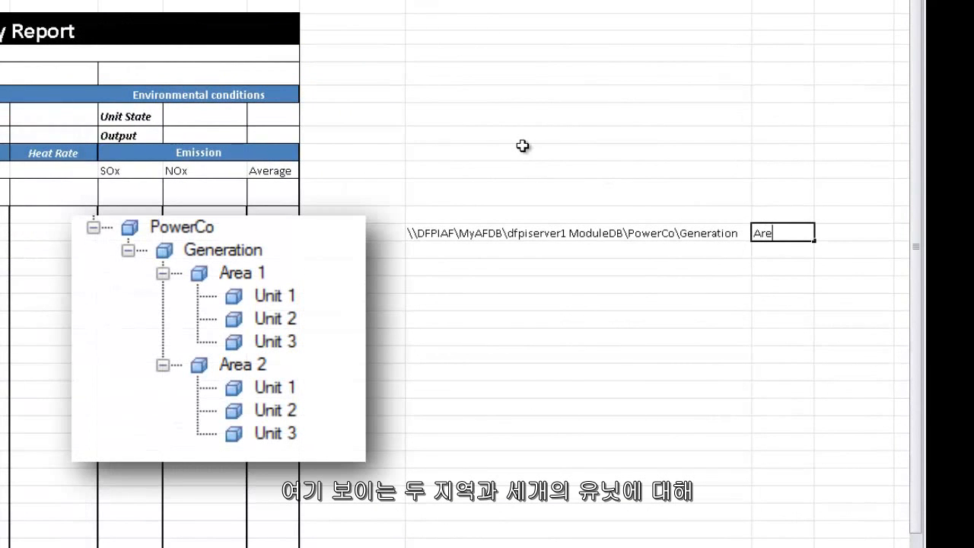
text(aq)
key(Return)
text(Area 2)
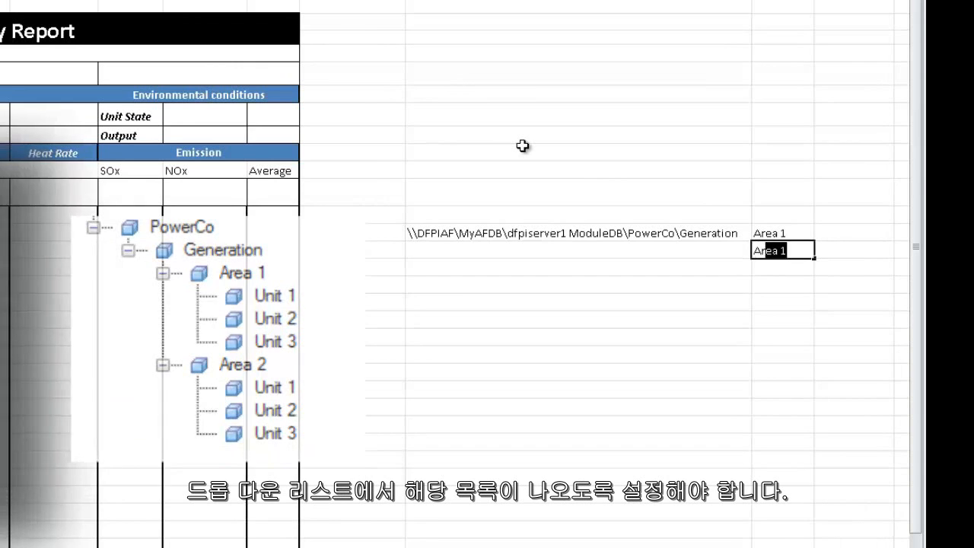
key(Return)
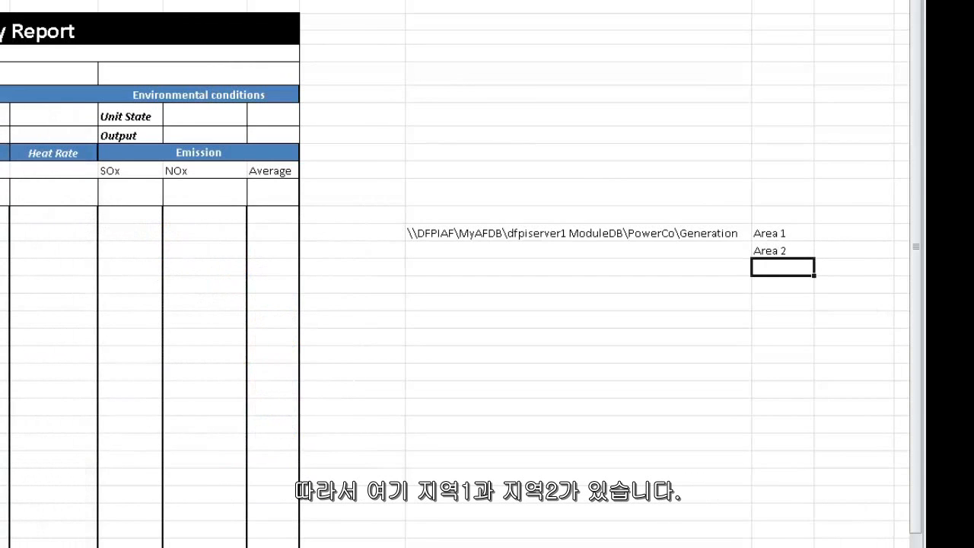
- List "Unit 1", "Unit 2" and "Unit 3" in cells M15 through M17 beside the areas
click(846, 233)
text(U)
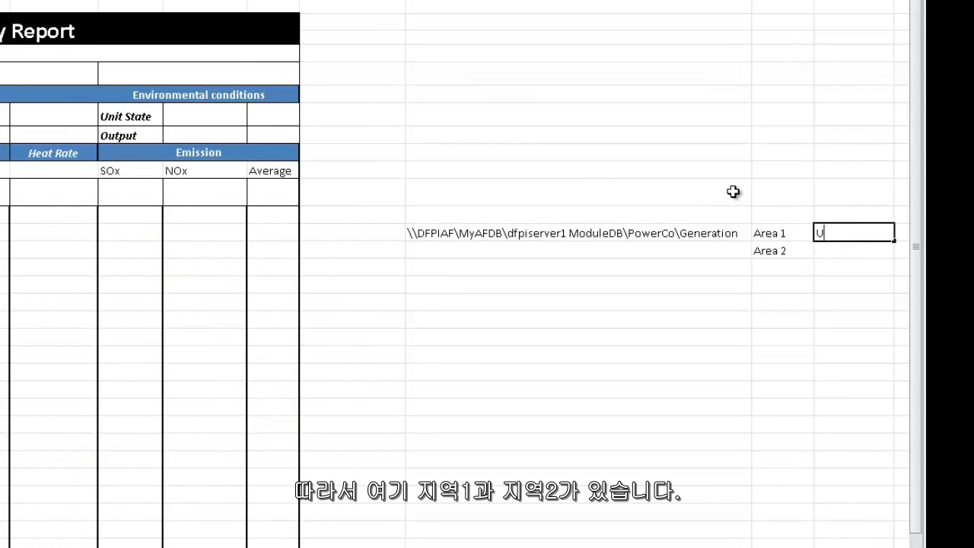
text(nit 1)
key(Return)
text(Un)
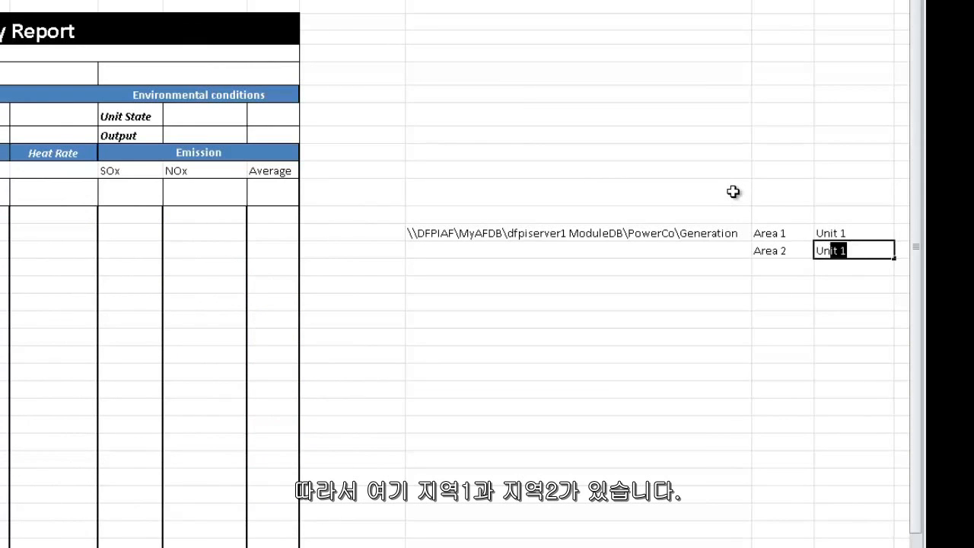
text(it 2)
key(Return)
text(U)
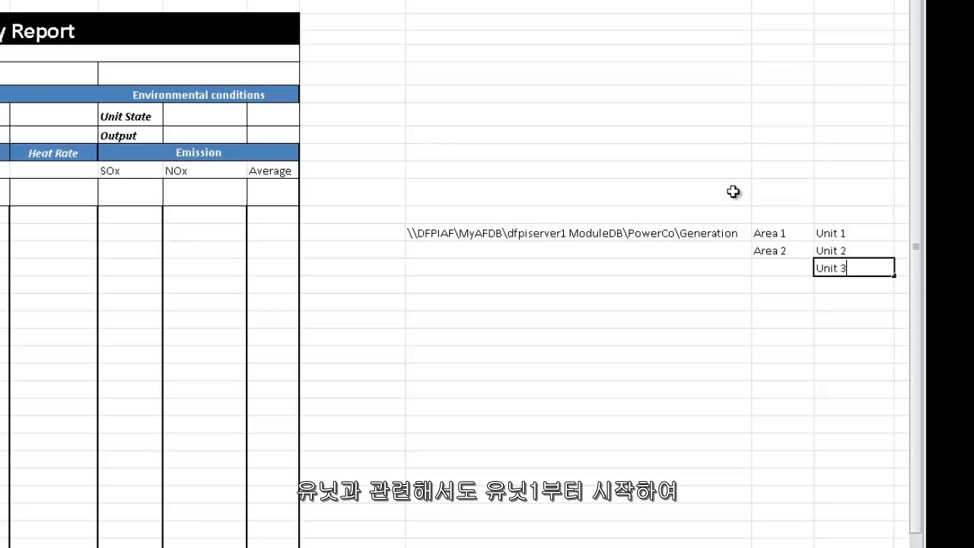
text(nit 3)
key(Return)
- Add list data validation to cell C7 with the area names in L15:L16 as its source
click(92, 73)
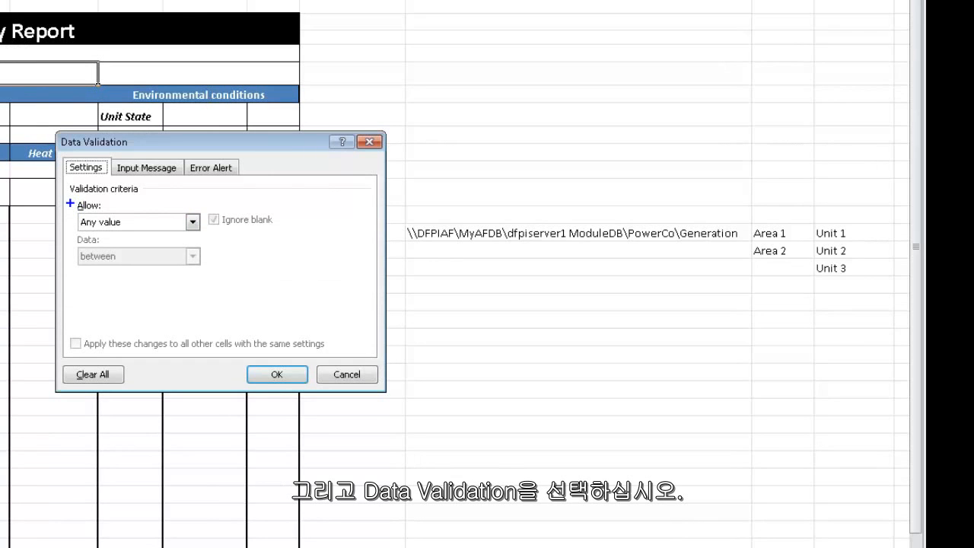
drag(70, 201, 207, 237)
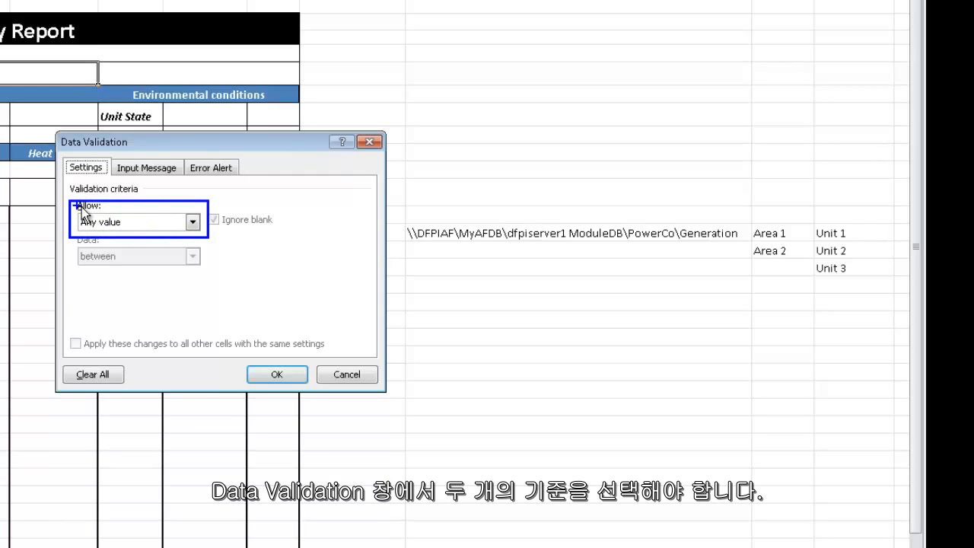
click(193, 222)
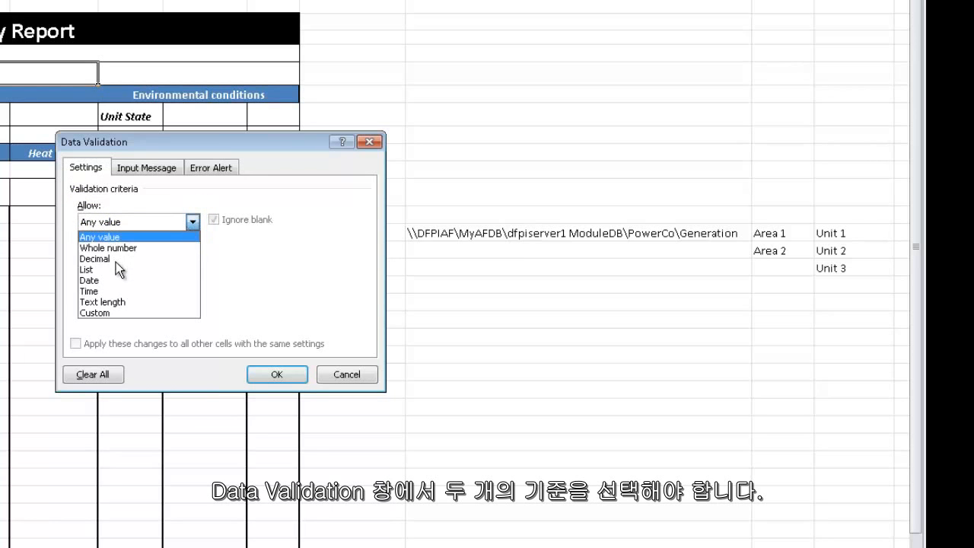
click(96, 269)
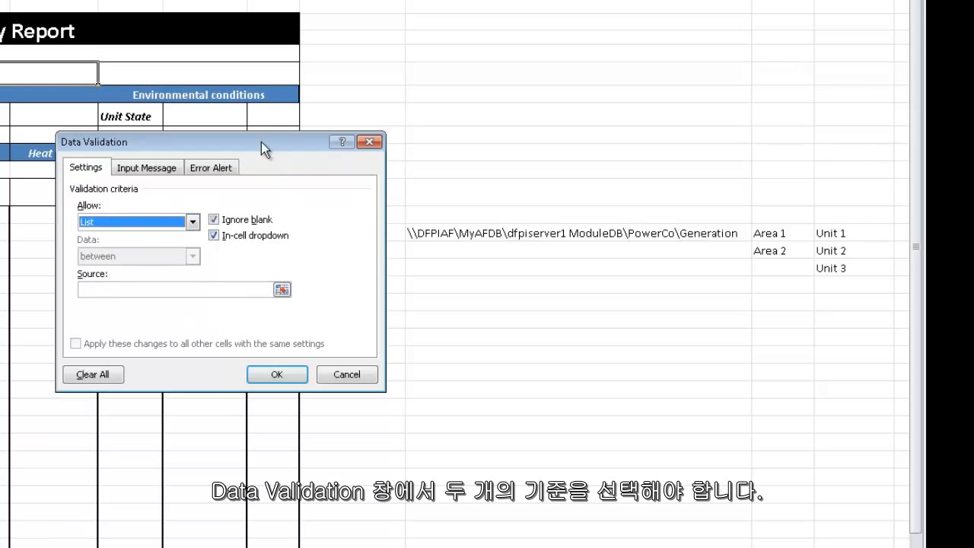
drag(261, 141, 231, 126)
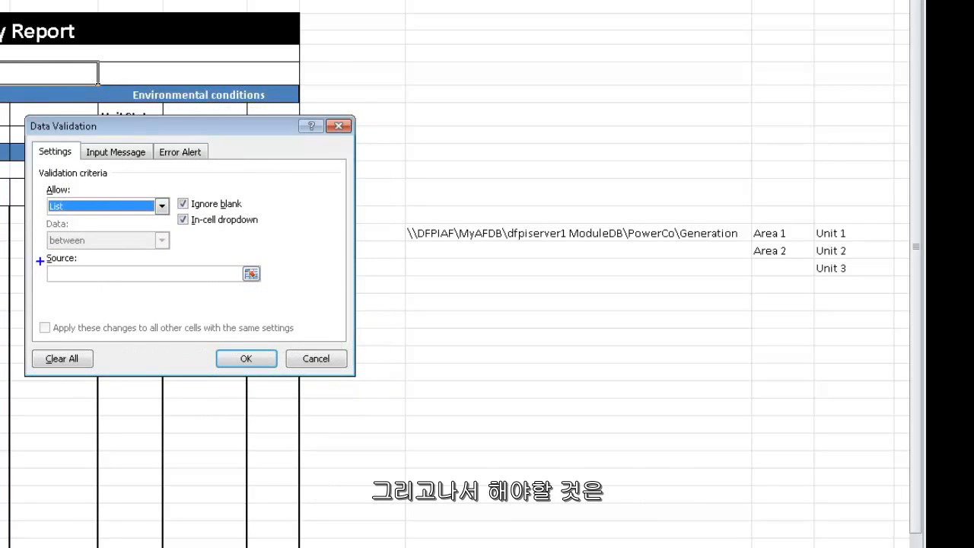
click(250, 274)
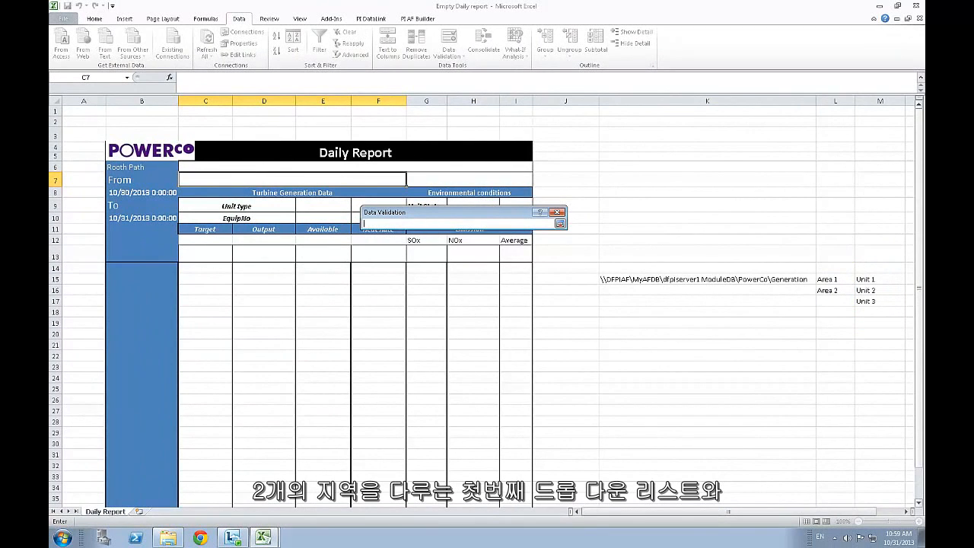
click(560, 224)
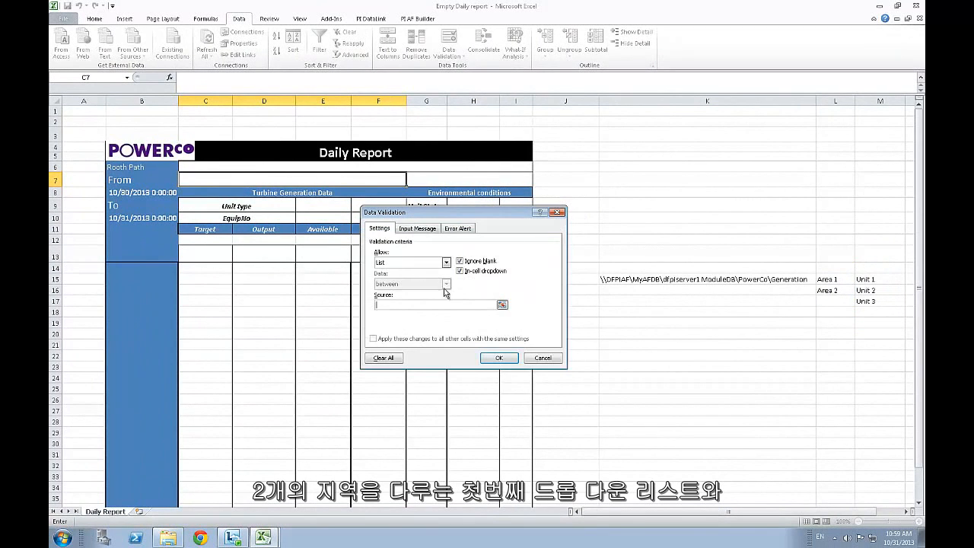
click(502, 304)
drag(845, 280, 841, 291)
click(561, 230)
click(502, 358)
- Add list data validation to cell G7 with the unit names in M15:M17 as its source
click(456, 180)
click(448, 46)
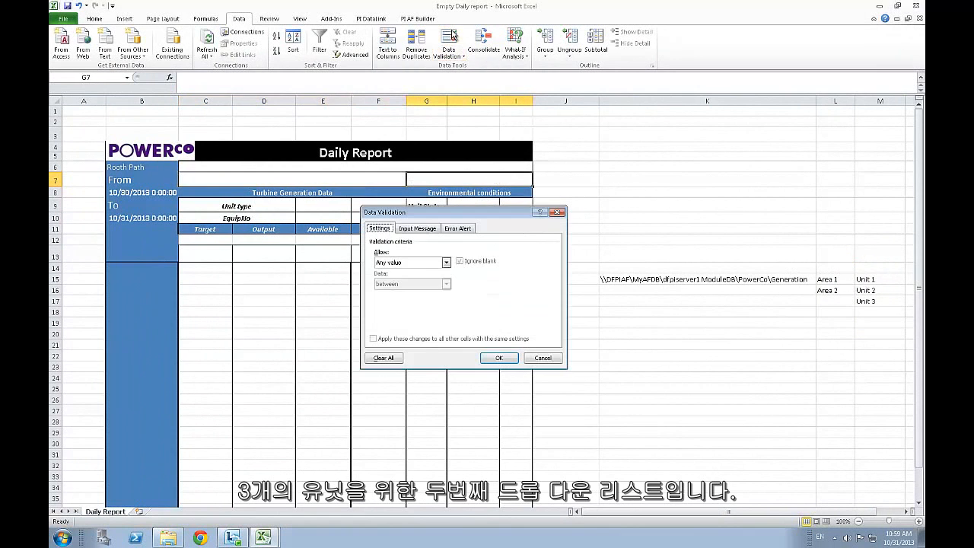
click(446, 262)
click(389, 292)
click(502, 304)
drag(866, 280, 866, 301)
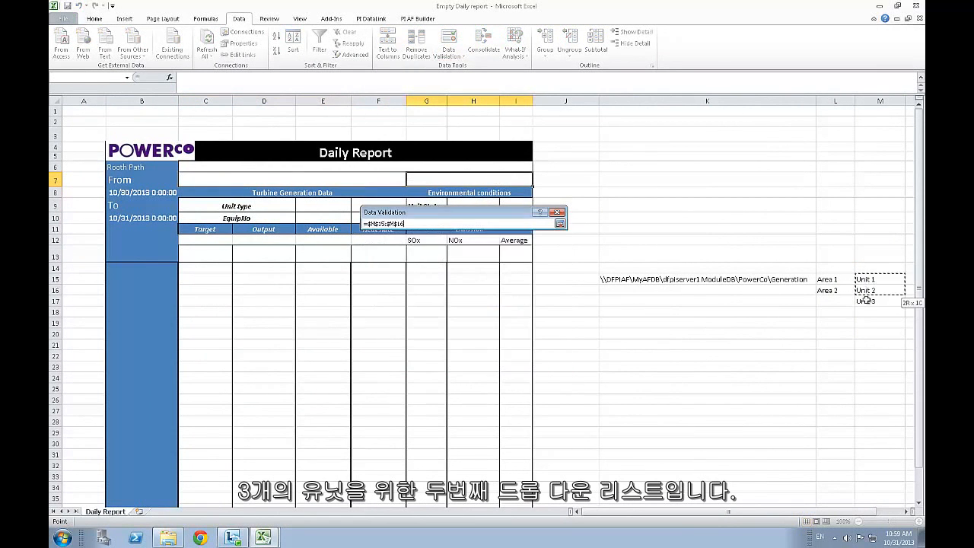
click(561, 224)
click(499, 357)
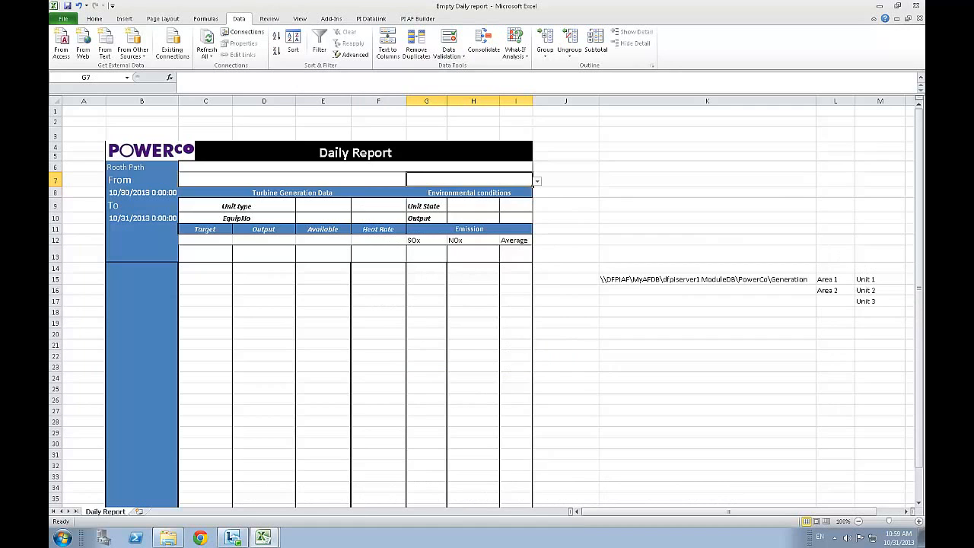
click(642, 265)
- Choose Area 2 from the drop-down list in C7 and Unit 1 from the one in G7
click(335, 181)
click(412, 183)
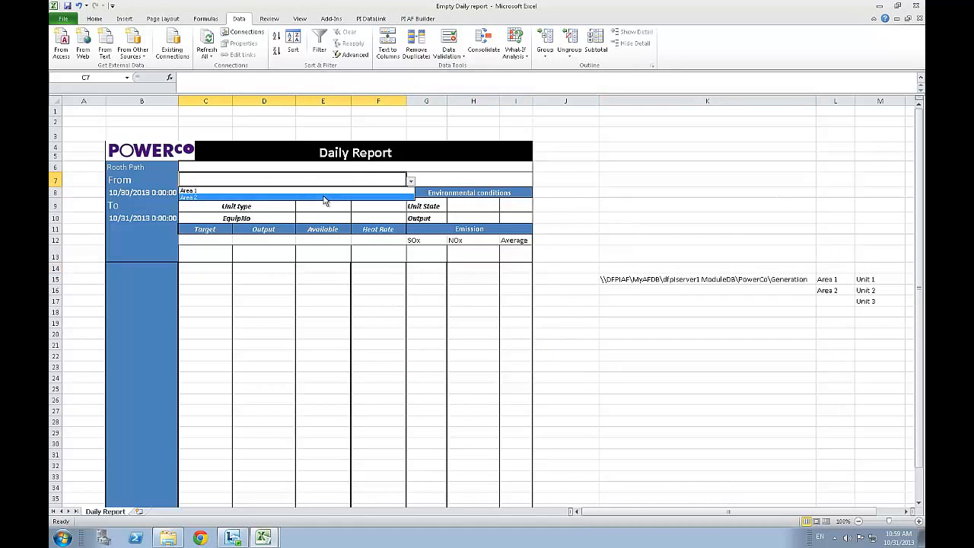
click(327, 201)
click(517, 180)
click(536, 183)
click(457, 190)
- Build the root path in C6 with the formula =CONCATENATE(K15,"\",C7,"\",G7)
click(499, 166)
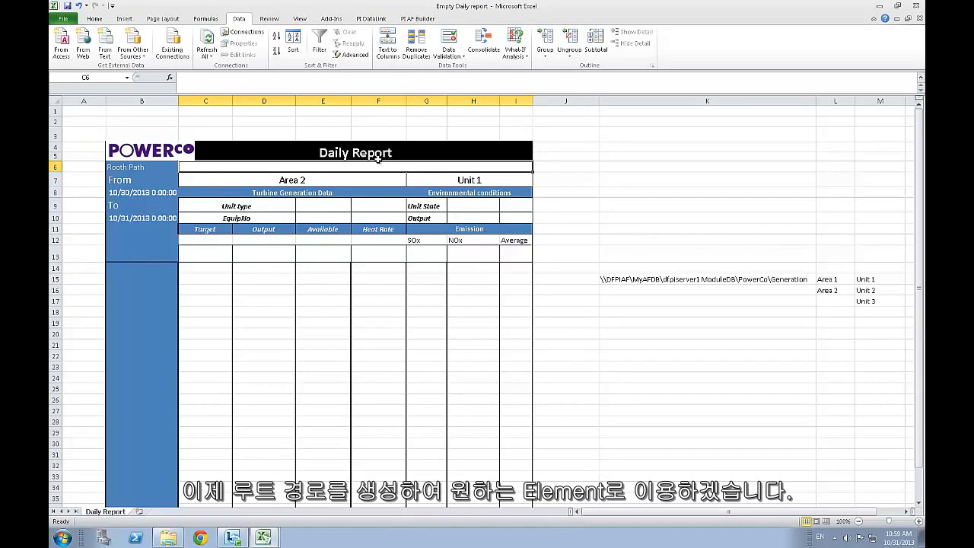
text(=conc)
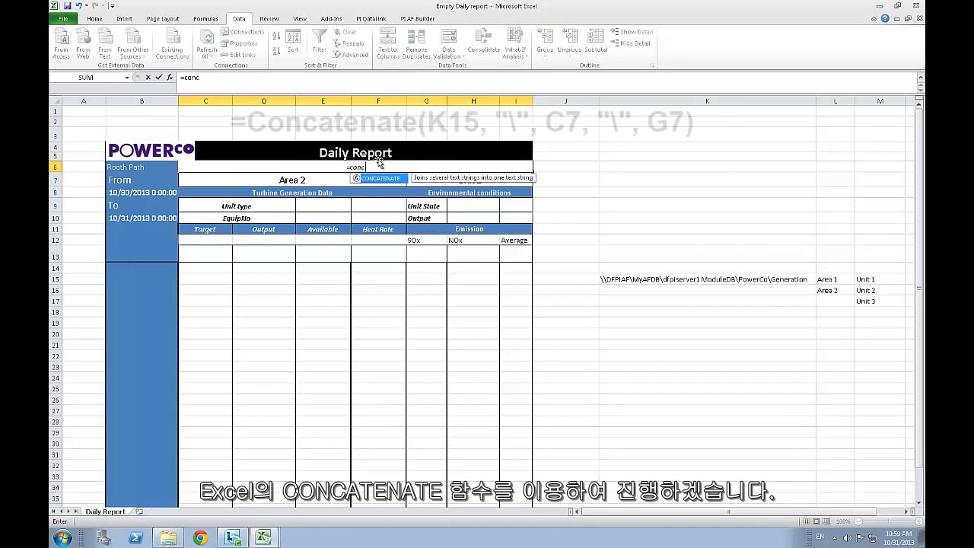
key(Tab)
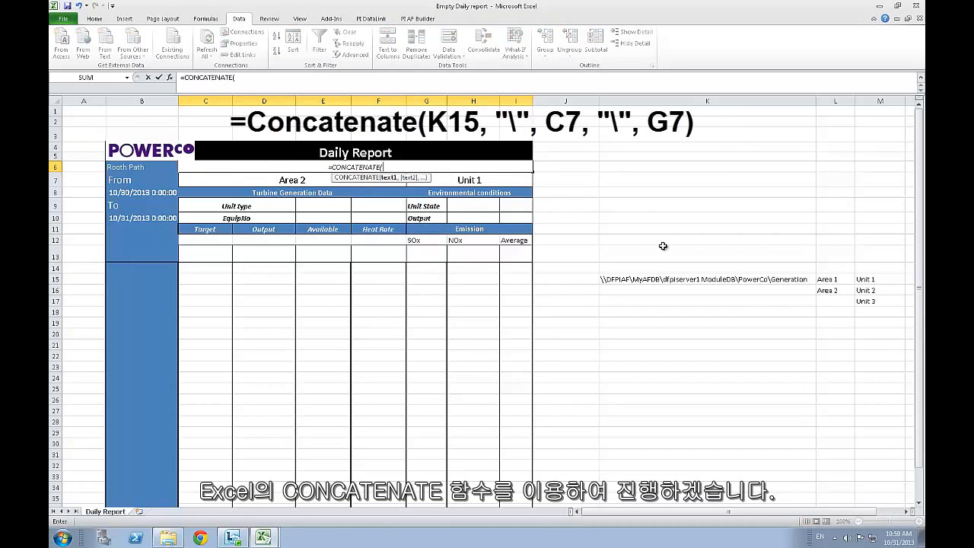
click(670, 278)
text(,")
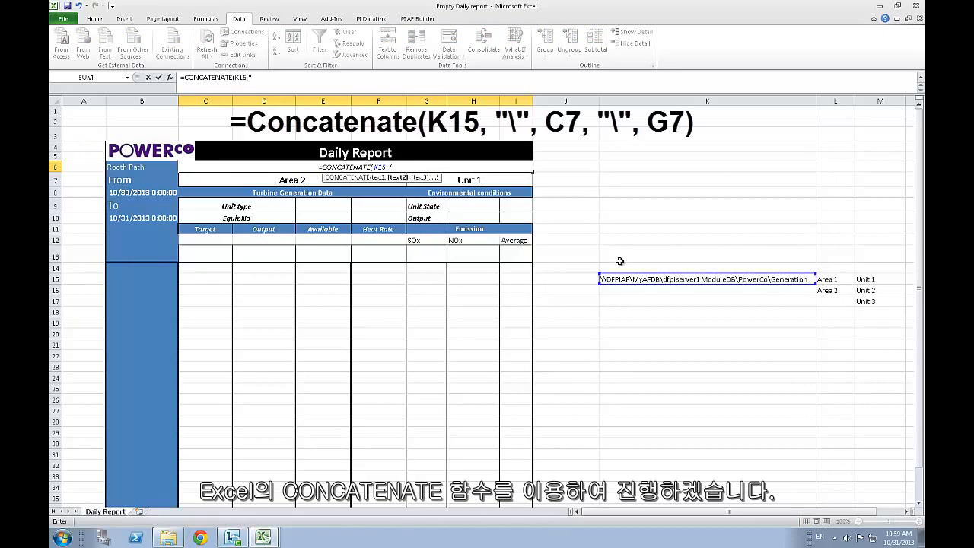
text(\)
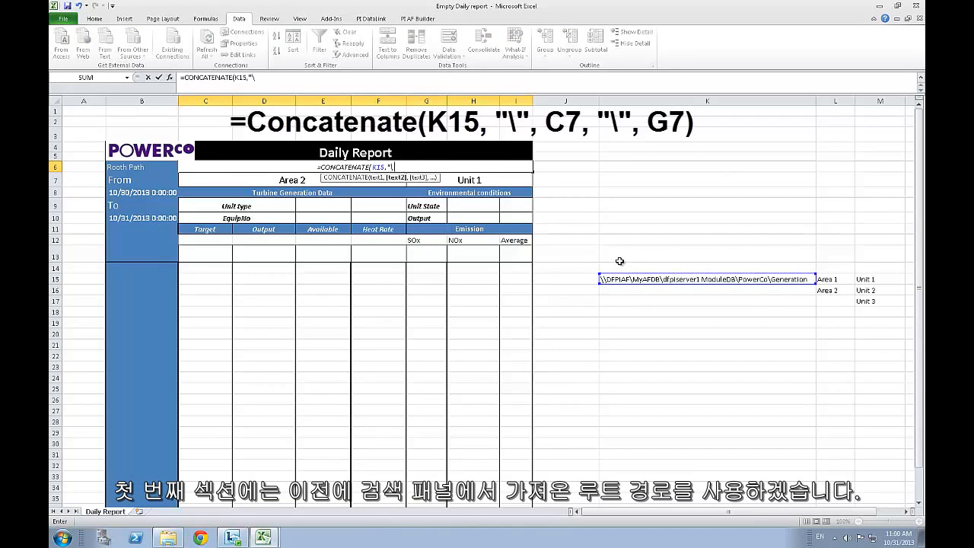
text(",)
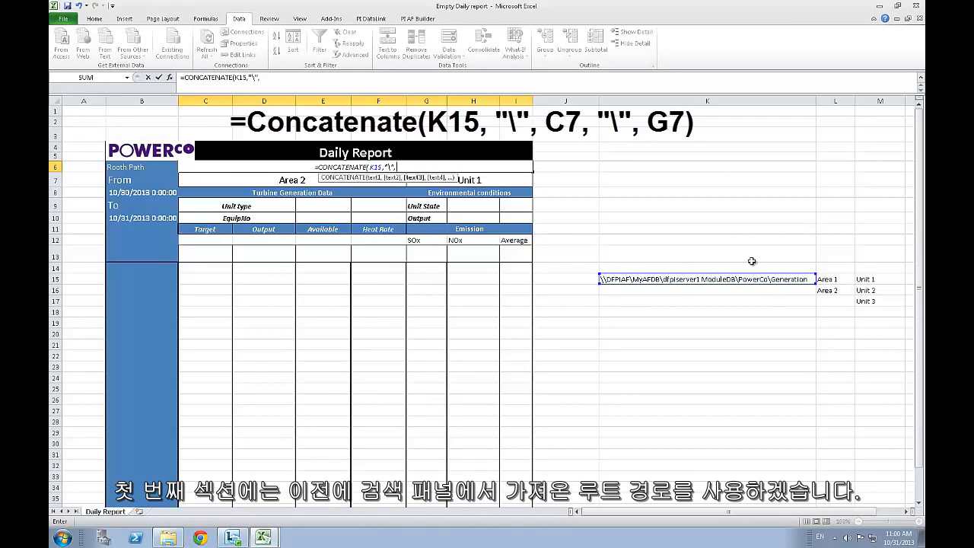
click(276, 181)
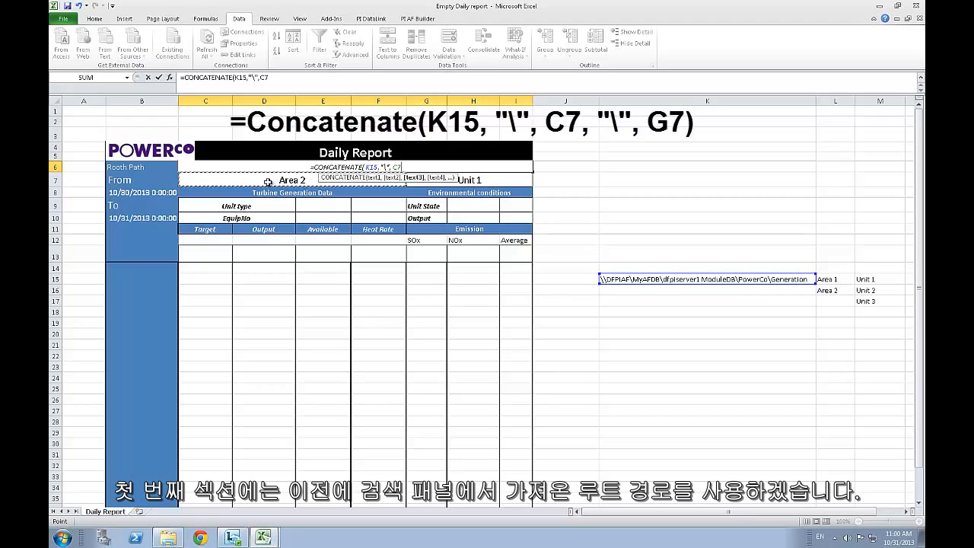
text(,)
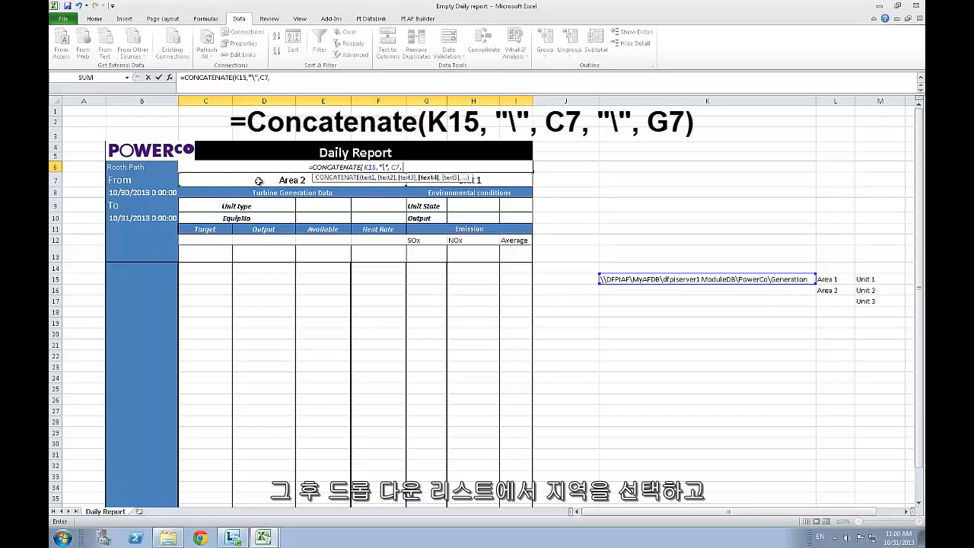
text("\")
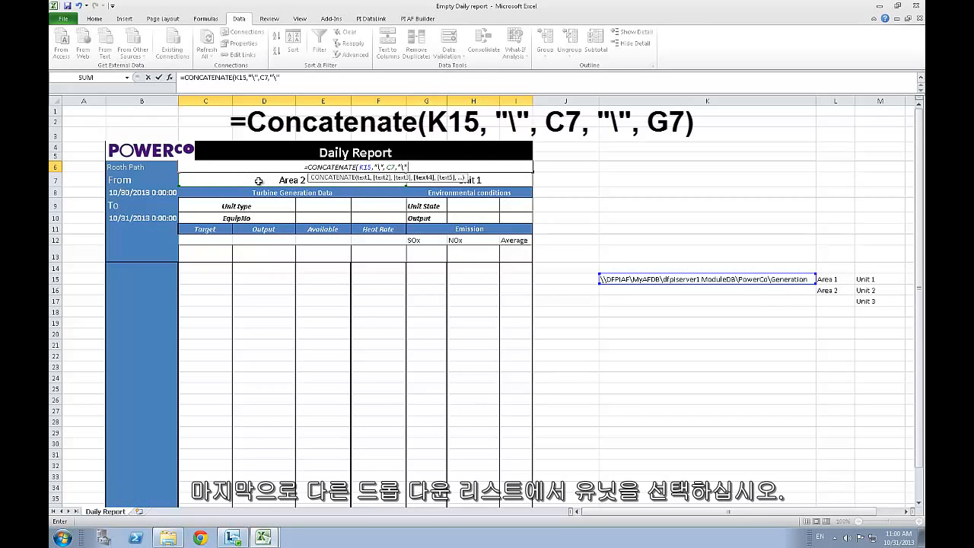
text(,)
click(523, 182)
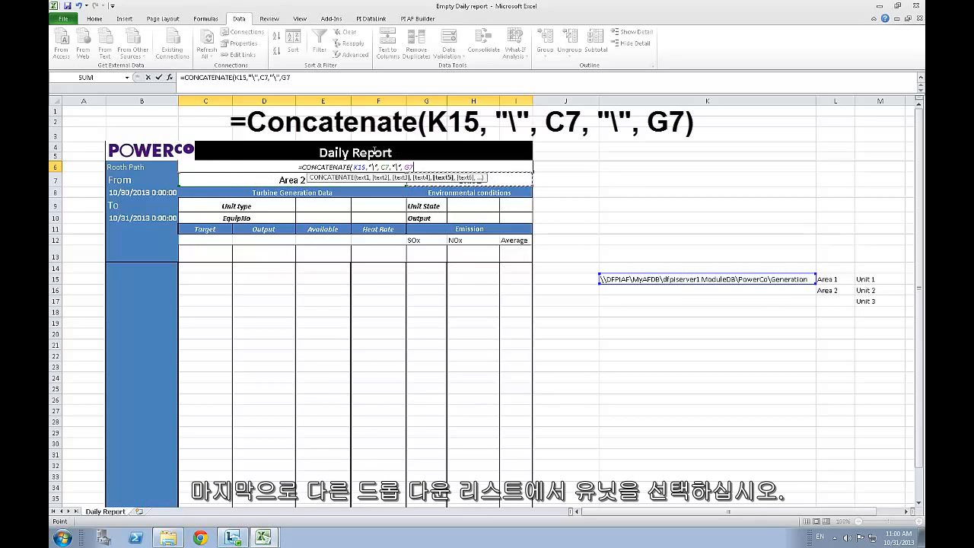
key(Return)
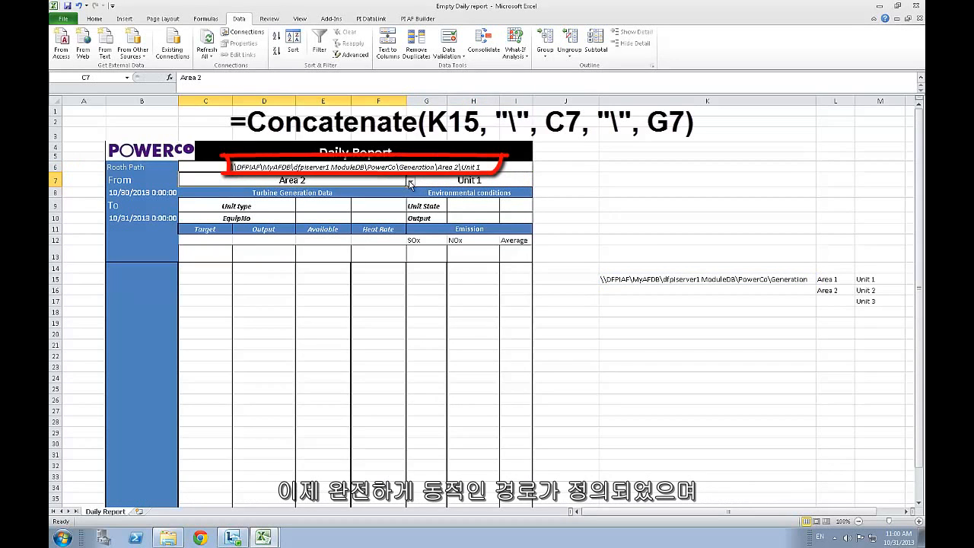
- Switch the report selection to Area 1 in C7 and Unit 2 in G7
click(411, 182)
click(319, 192)
click(514, 182)
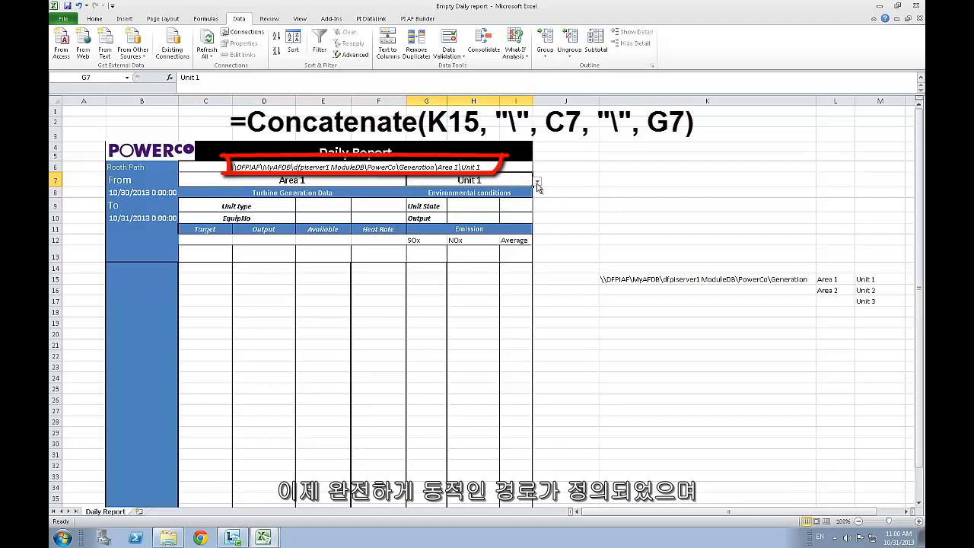
click(537, 182)
click(484, 196)
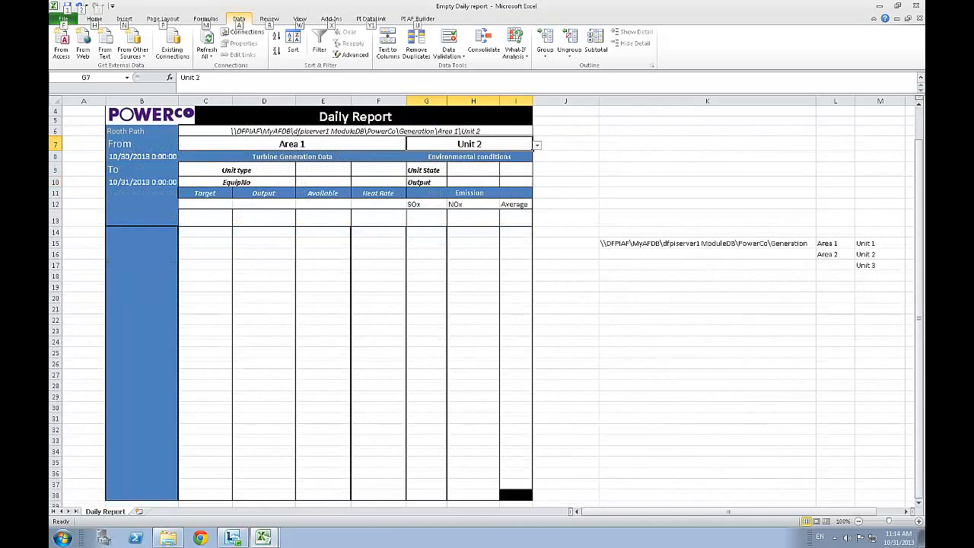
click(631, 158)
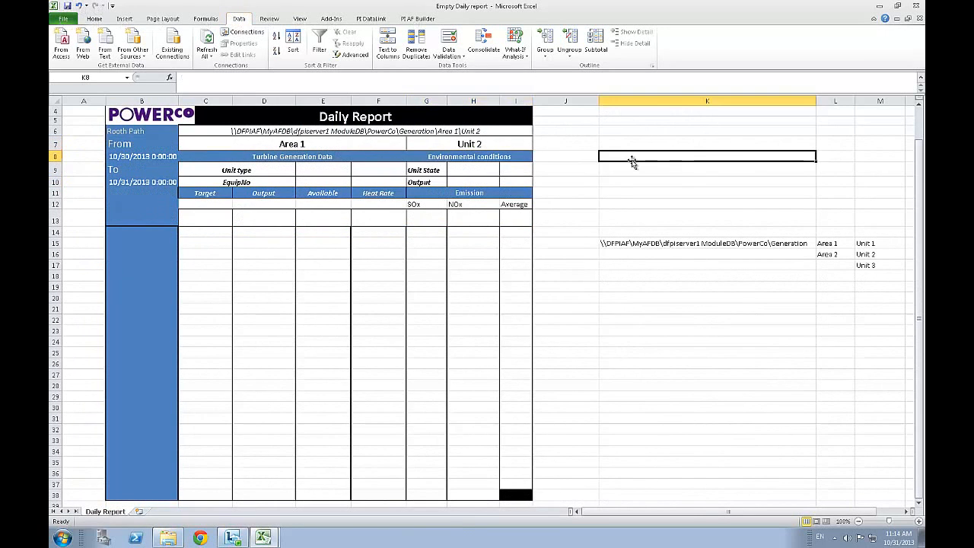
click(605, 183)
click(587, 193)
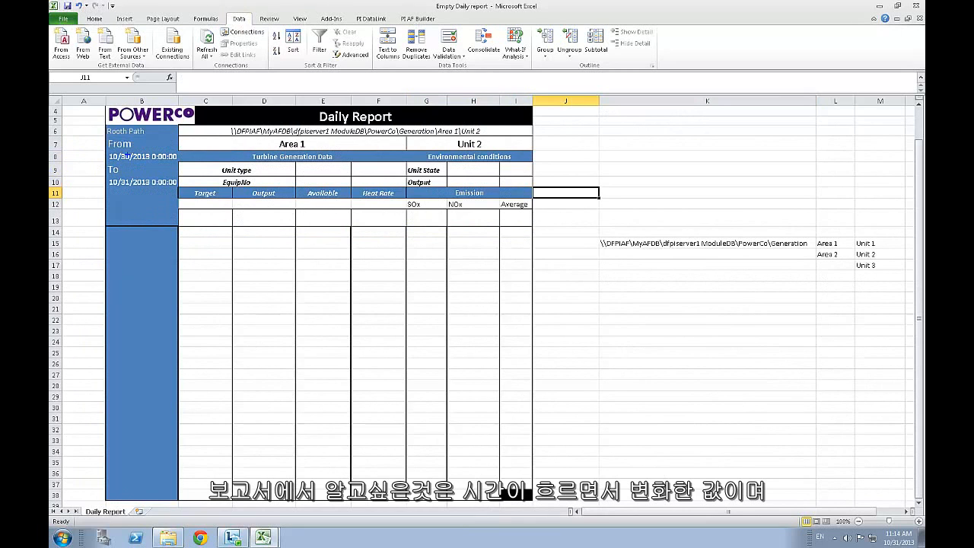
drag(105, 150, 62, 103)
drag(106, 185, 90, 191)
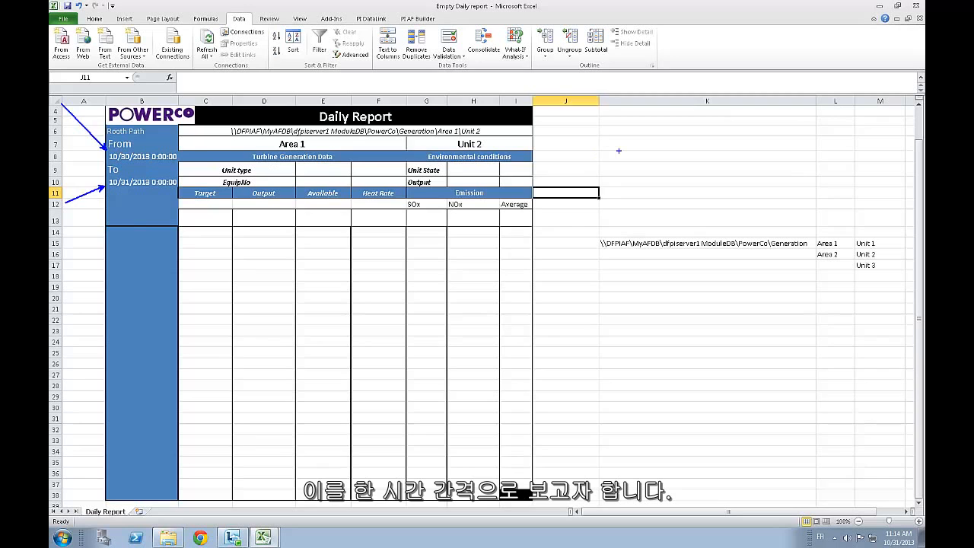
key(Escape)
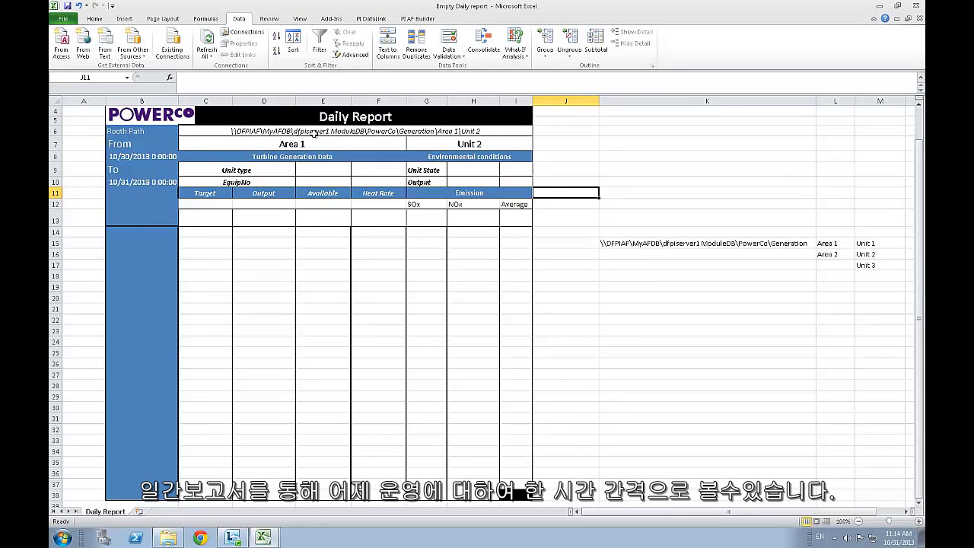
click(638, 201)
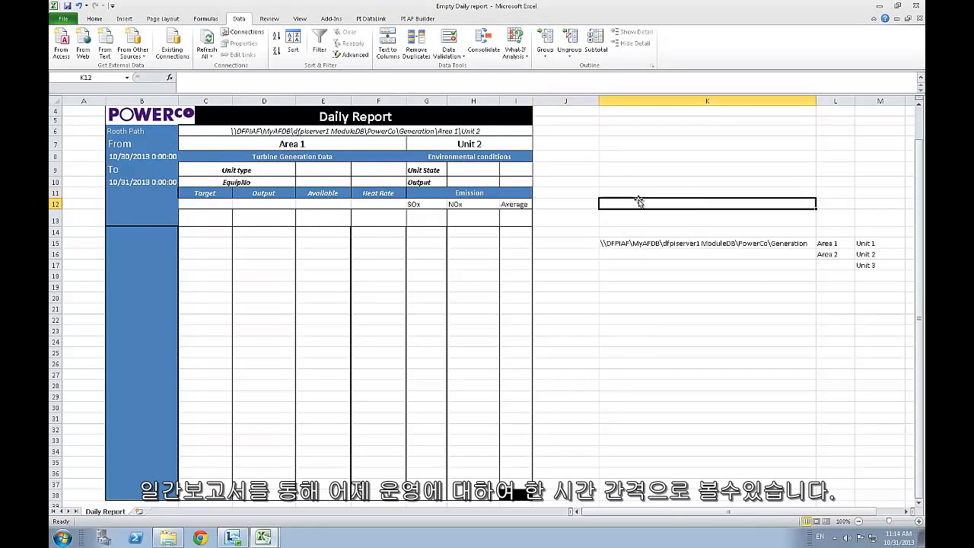
click(625, 174)
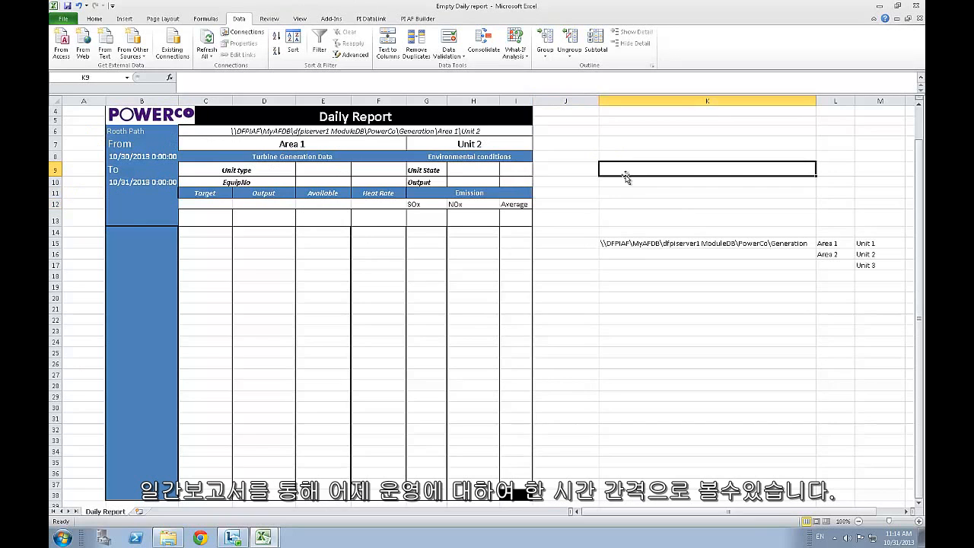
click(573, 216)
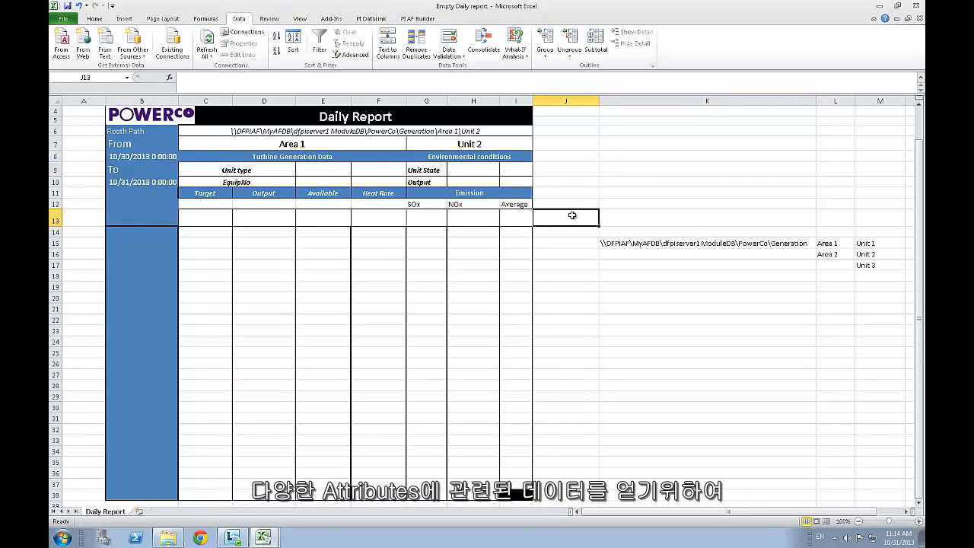
- Bring up the PI DataLink functions and look over the multiple-value commands, including Sampled Data and Timed Data
click(374, 21)
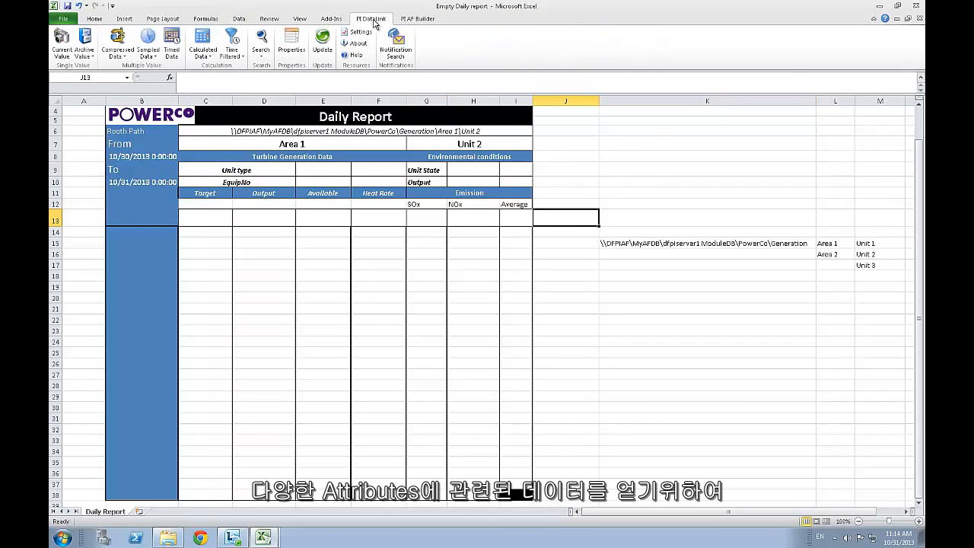
click(612, 160)
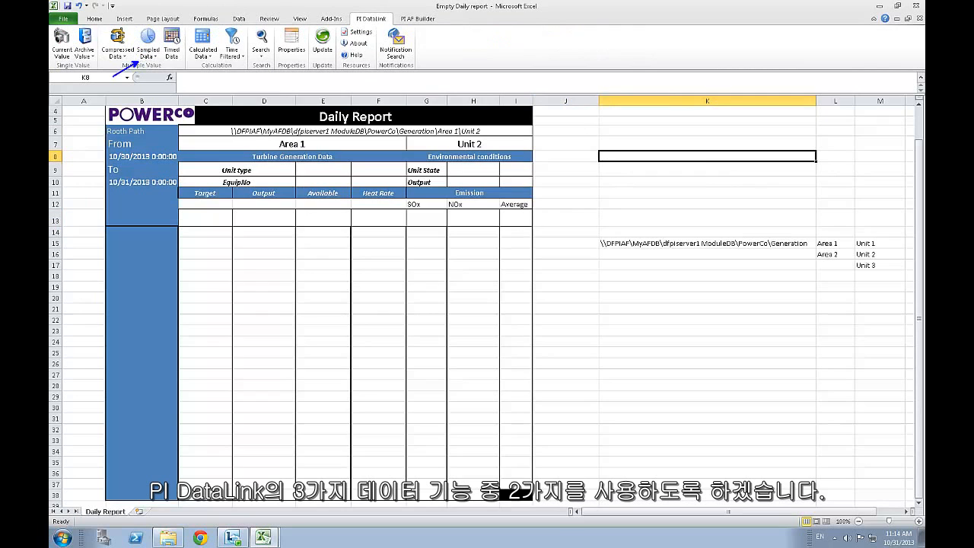
drag(178, 60, 192, 89)
drag(90, 23, 194, 79)
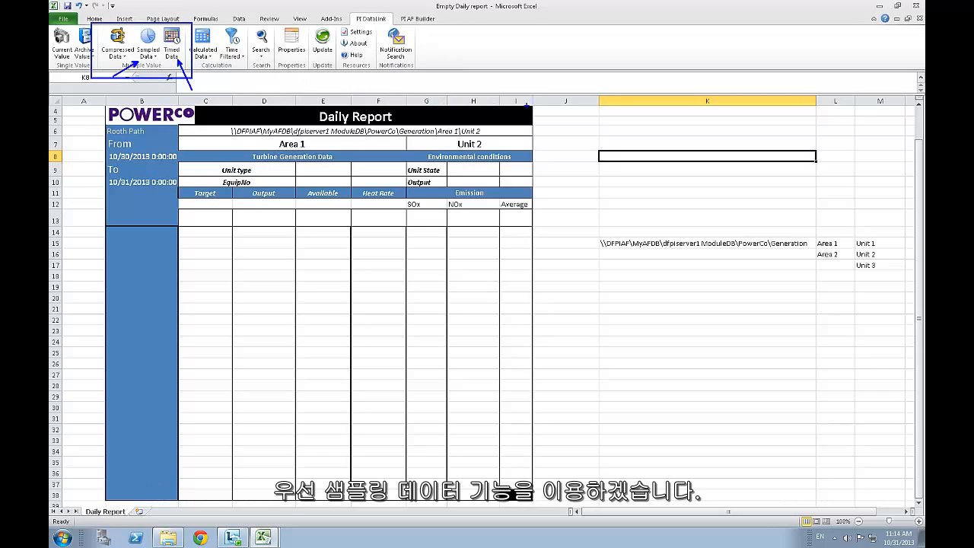
key(Escape)
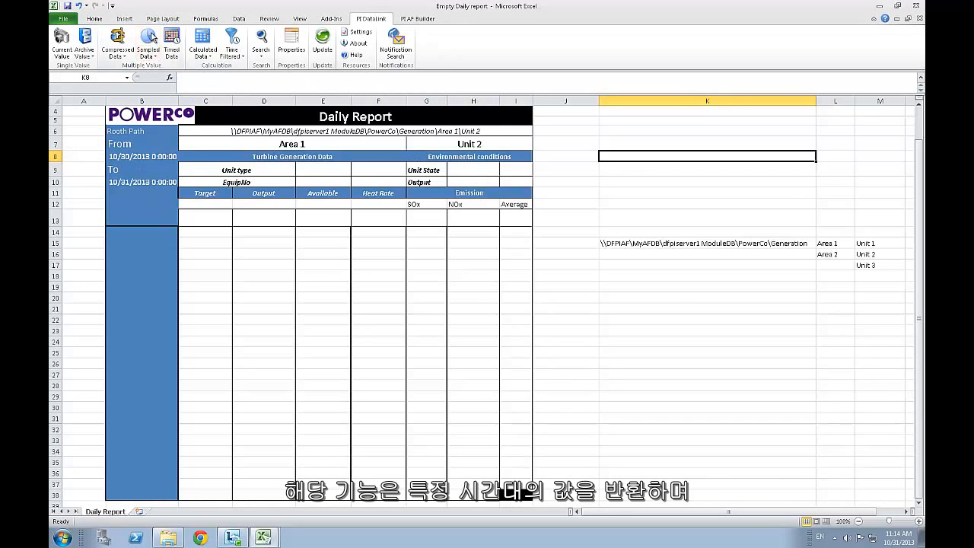
- Open the PI DataLink Sampled Data function with K8 as the active cell
click(150, 37)
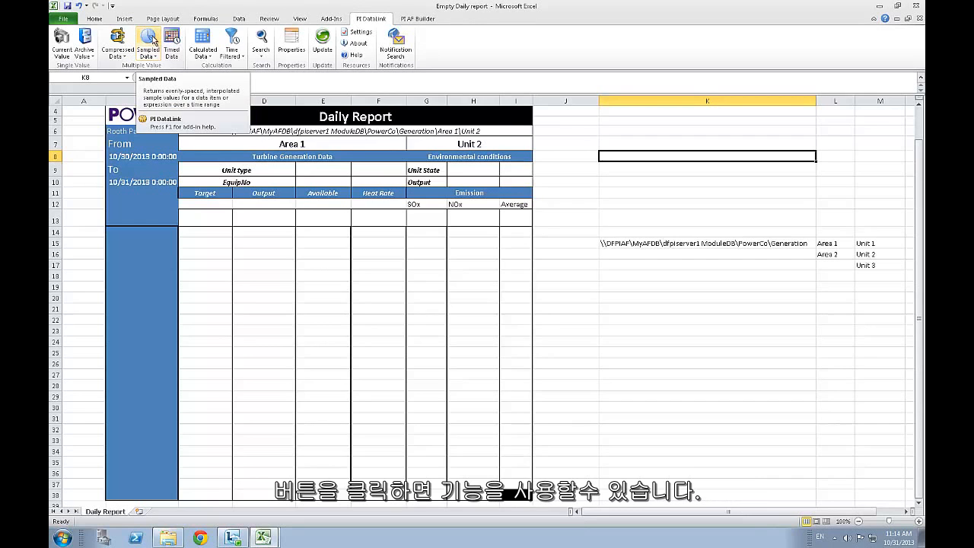
click(150, 39)
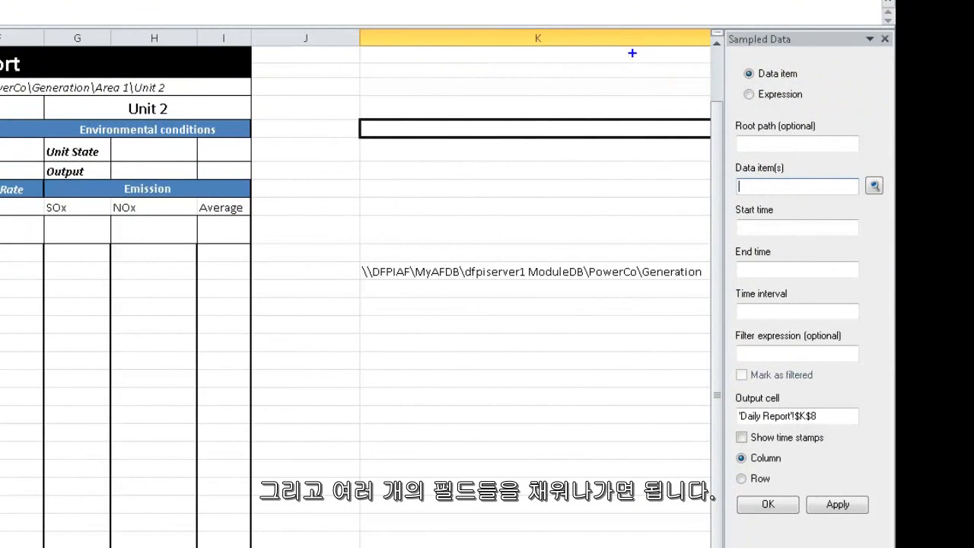
mouse_move(696, 47)
mouse_down()
mouse_move(744, 330)
mouse_move(848, 468)
mouse_move(886, 539)
mouse_up()
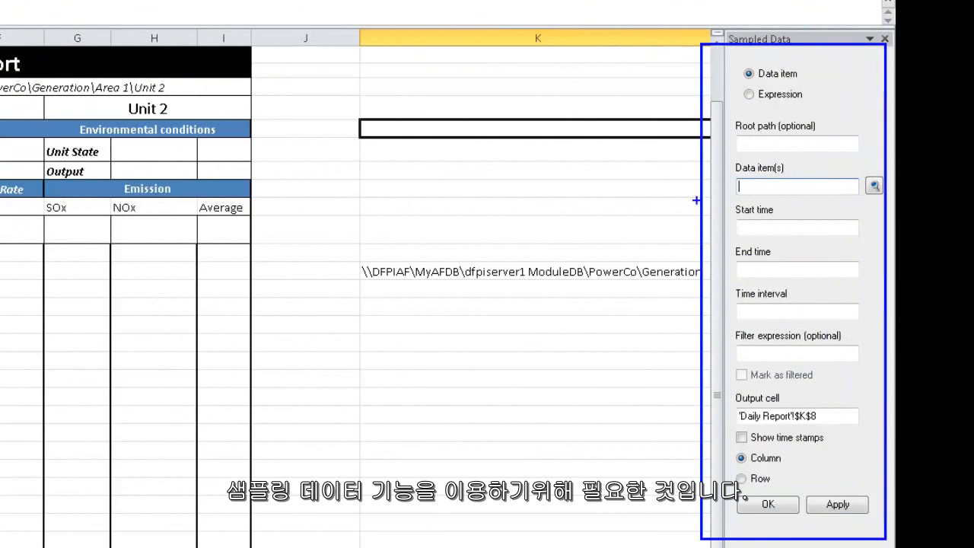
drag(661, 164, 479, 67)
drag(669, 372, 360, 491)
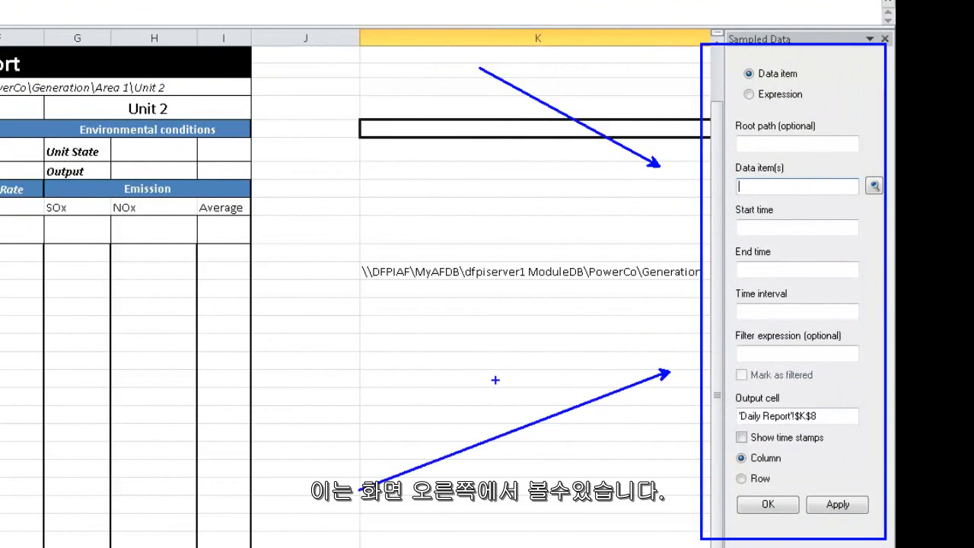
key(Escape)
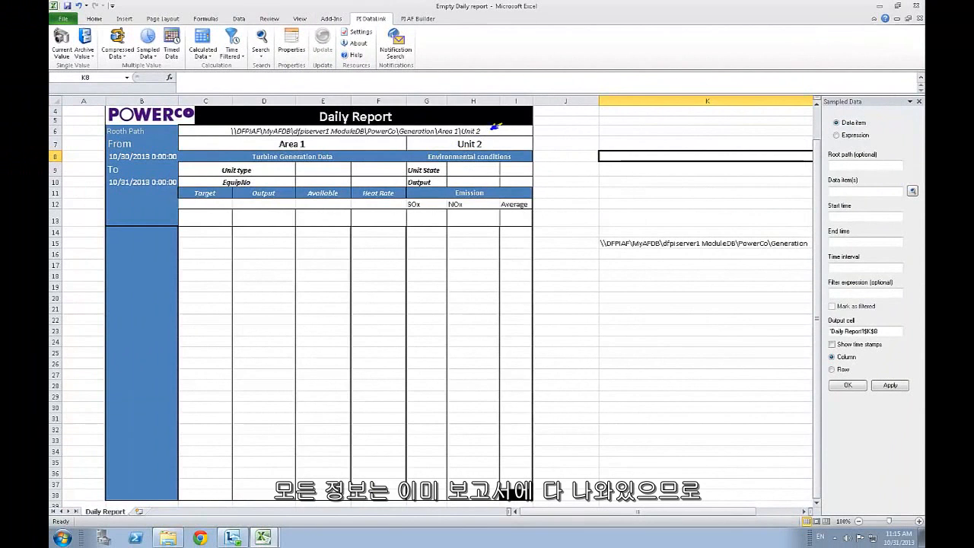
drag(495, 127, 541, 112)
drag(196, 188, 178, 152)
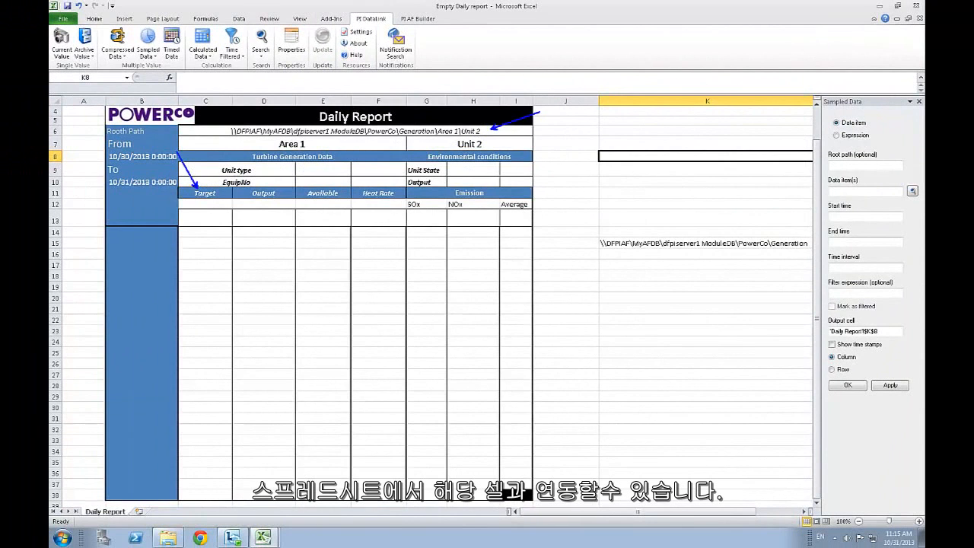
drag(89, 131, 194, 213)
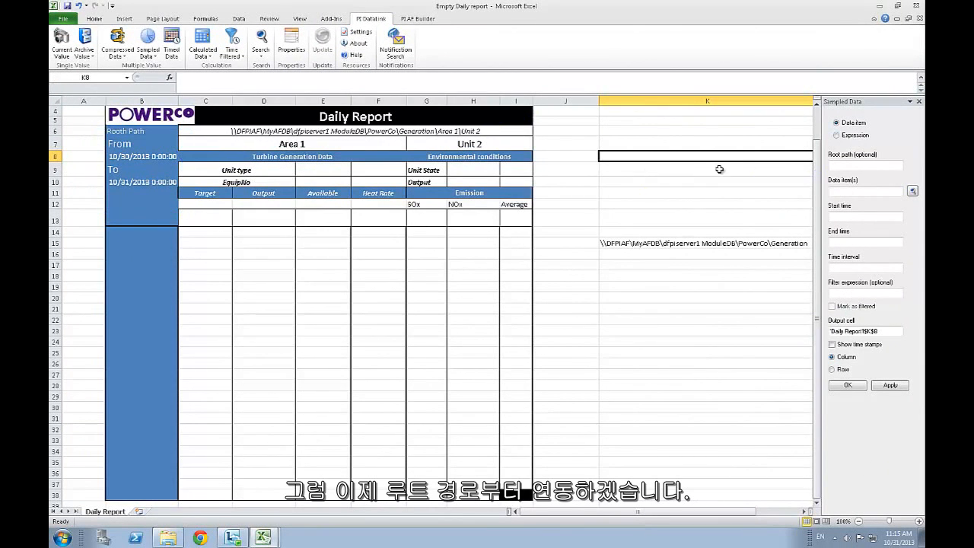
- Link the Sampled Data root path to the merged cell C6 and its data item to the Target heading in C11
click(845, 166)
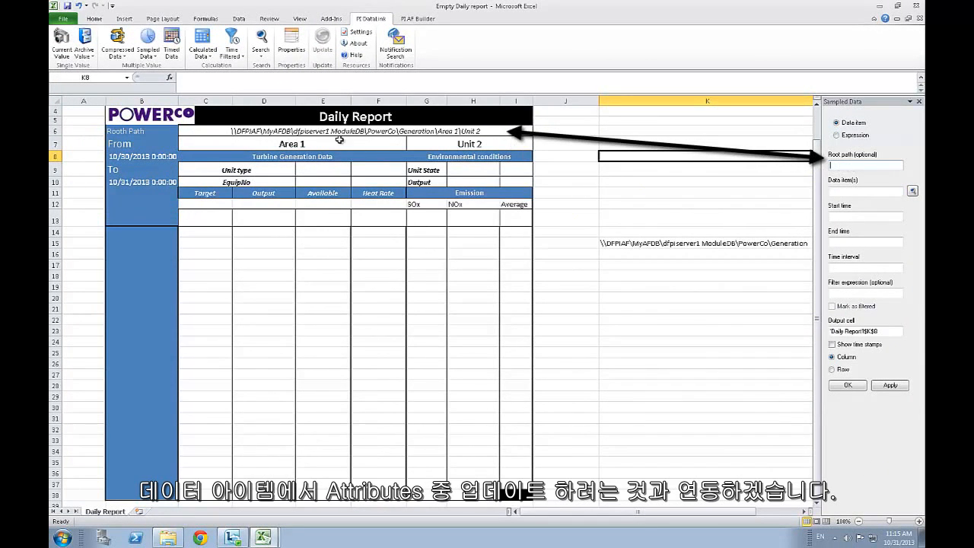
click(382, 131)
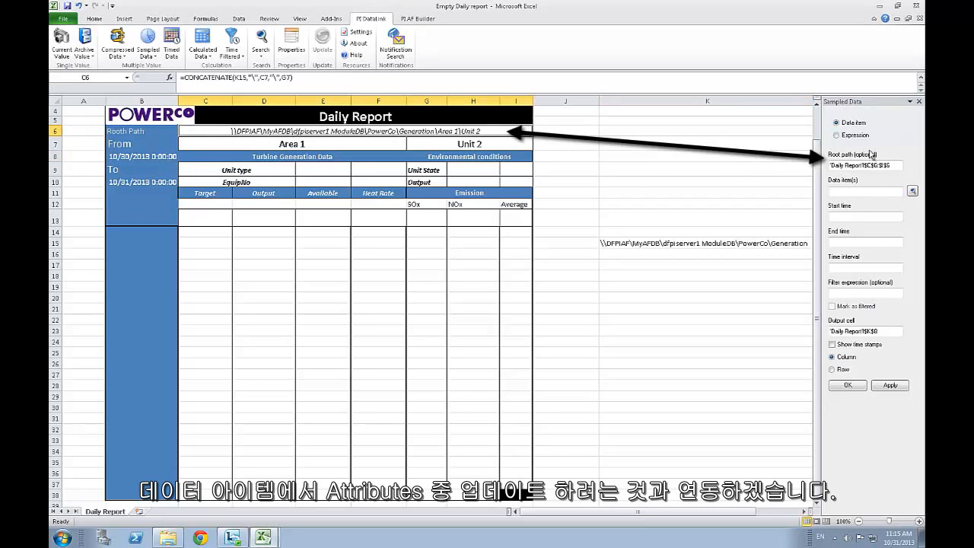
click(874, 190)
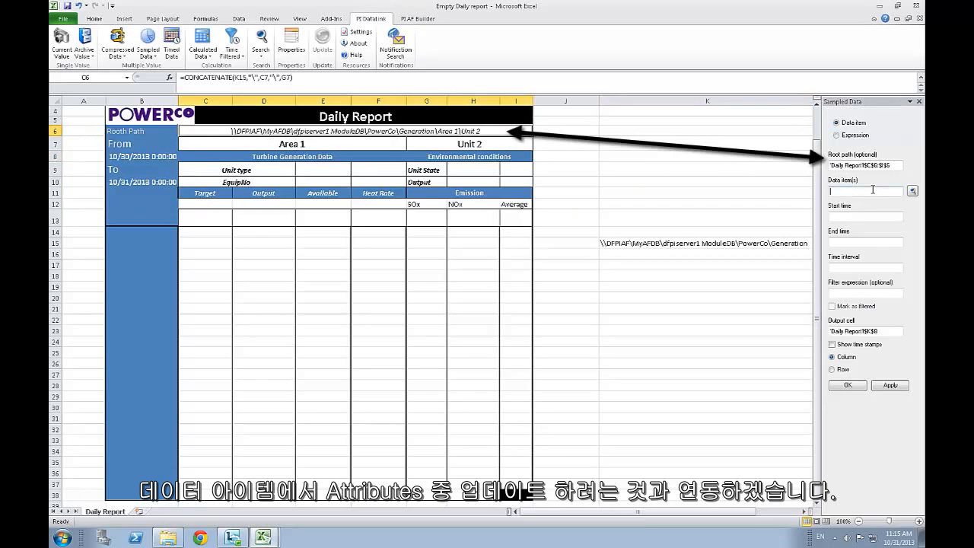
click(222, 194)
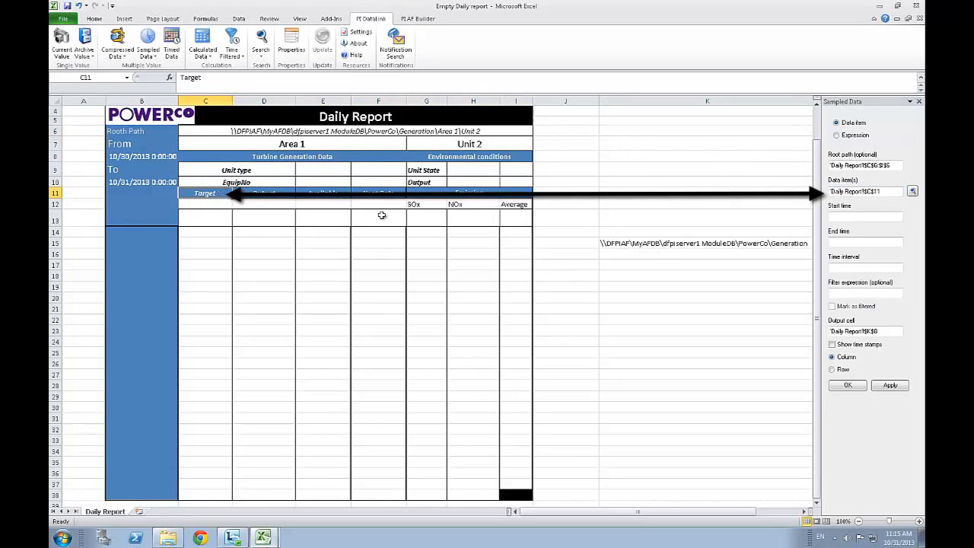
- Link the start time to the From date in B8 and the end time to B10, with a time interval of 1h
click(852, 218)
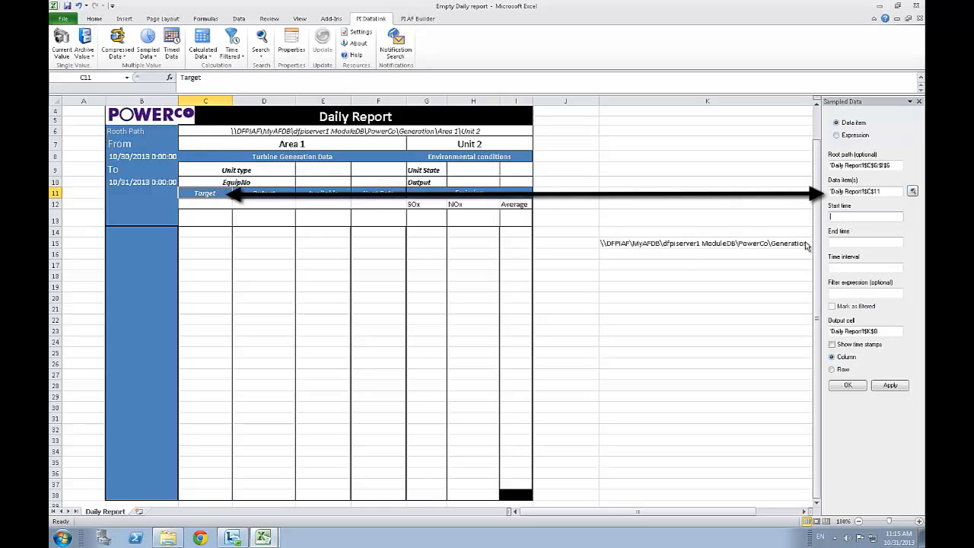
click(156, 157)
click(833, 244)
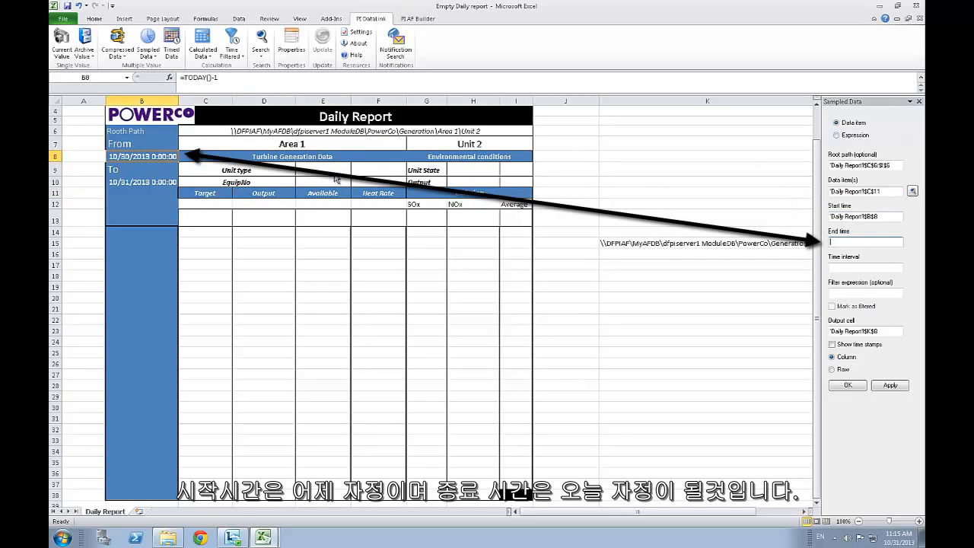
click(150, 182)
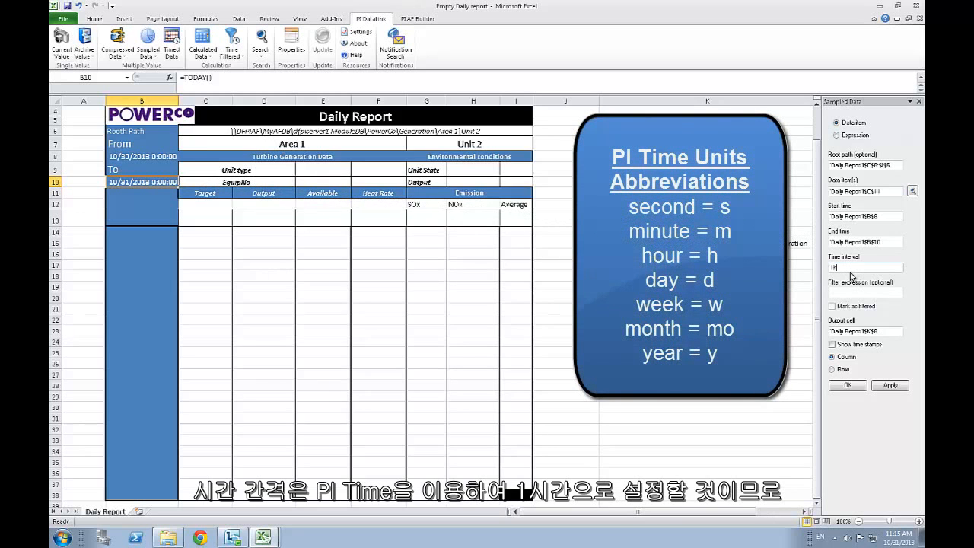
- Set the output cell to B14, turn on time stamps and insert the sampled Target values in column layout
click(893, 332)
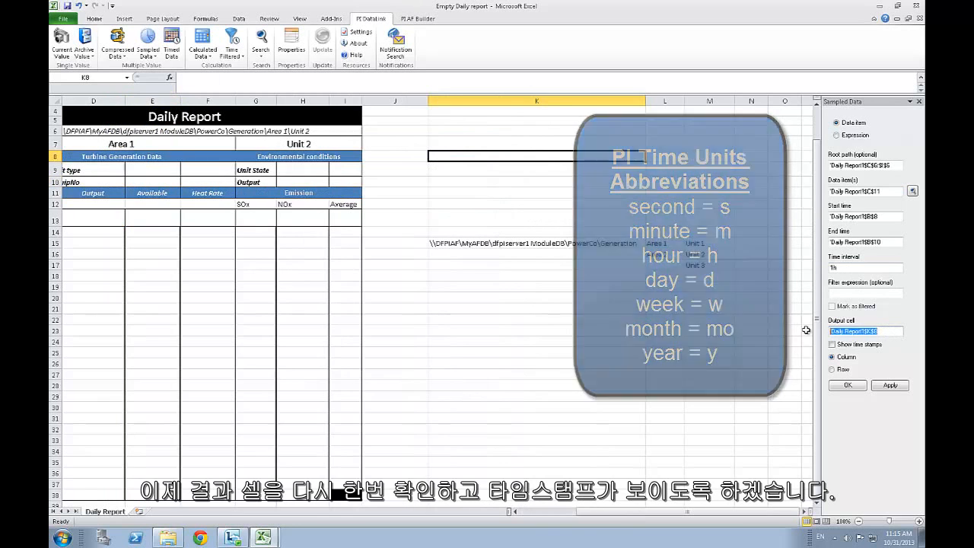
drag(584, 515, 531, 515)
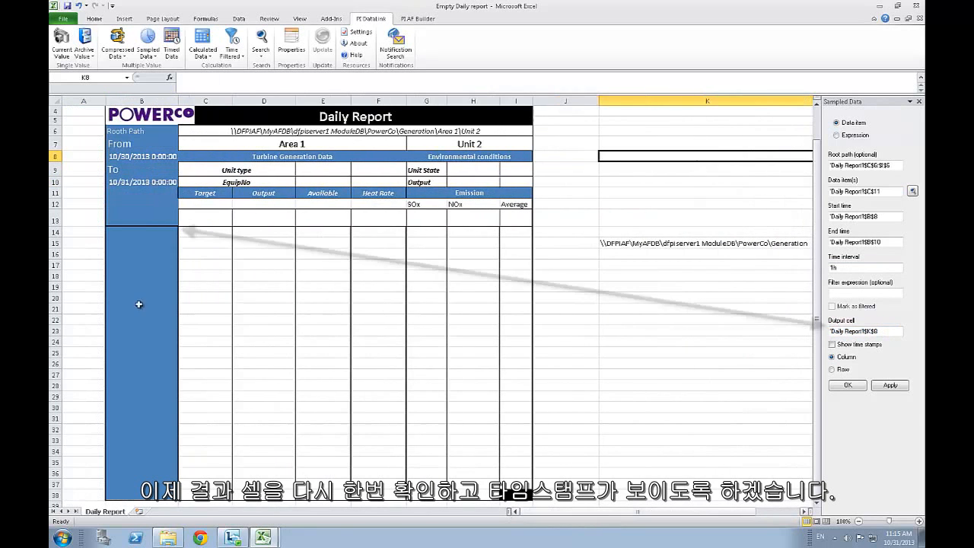
click(137, 232)
click(833, 345)
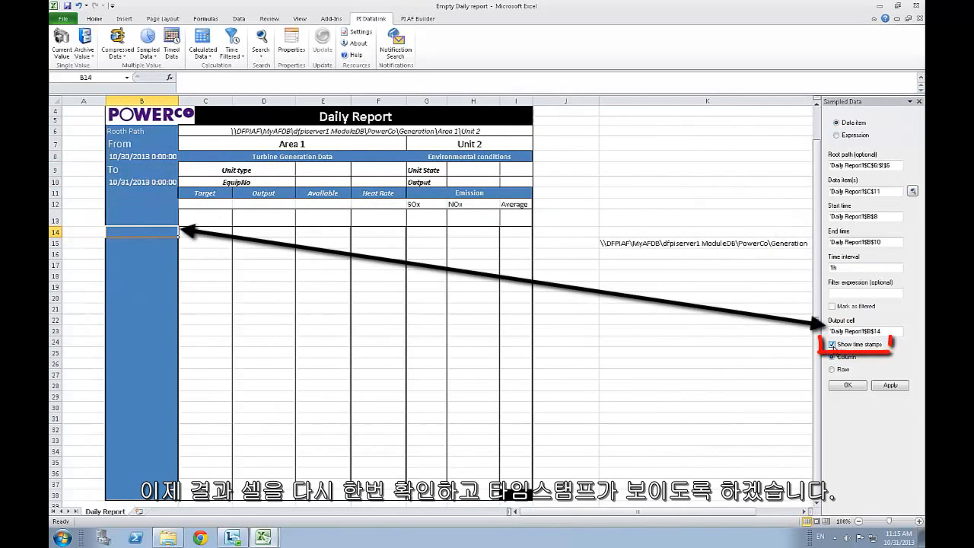
click(848, 386)
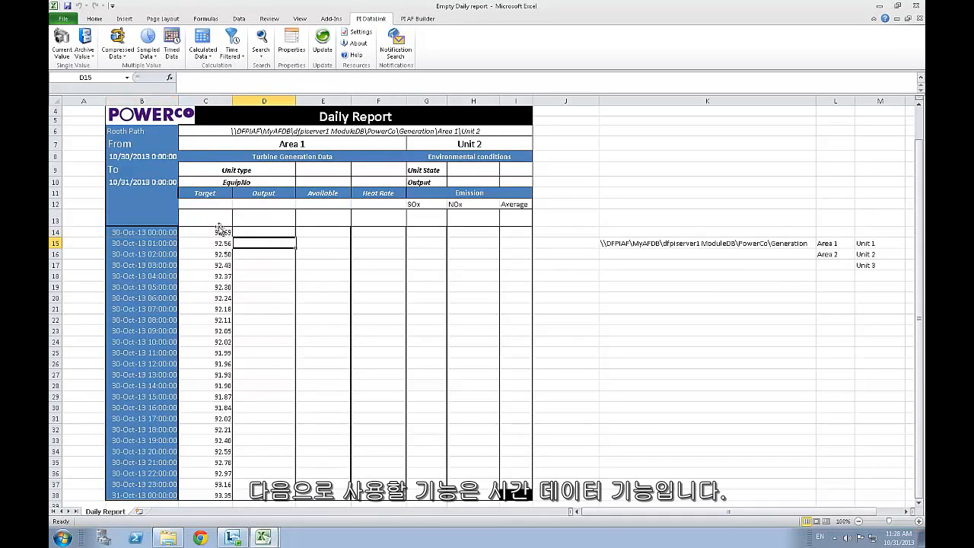
- Open the Timed Data function from the empty cell J13 and start on its root path
click(140, 229)
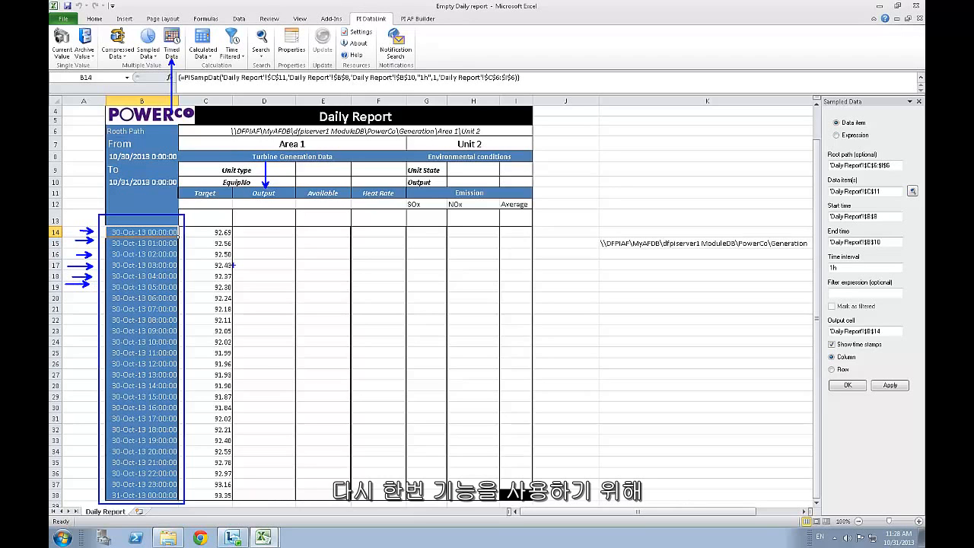
click(537, 222)
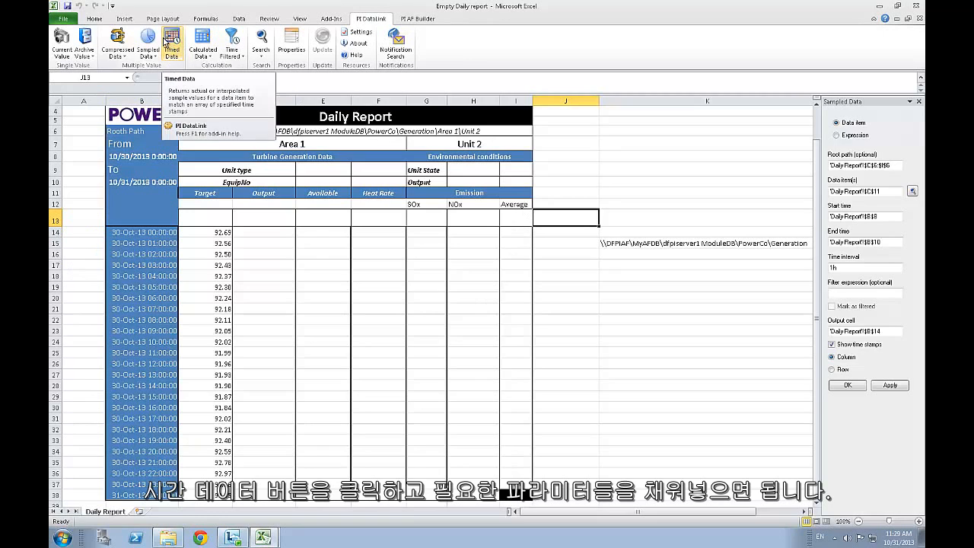
click(172, 49)
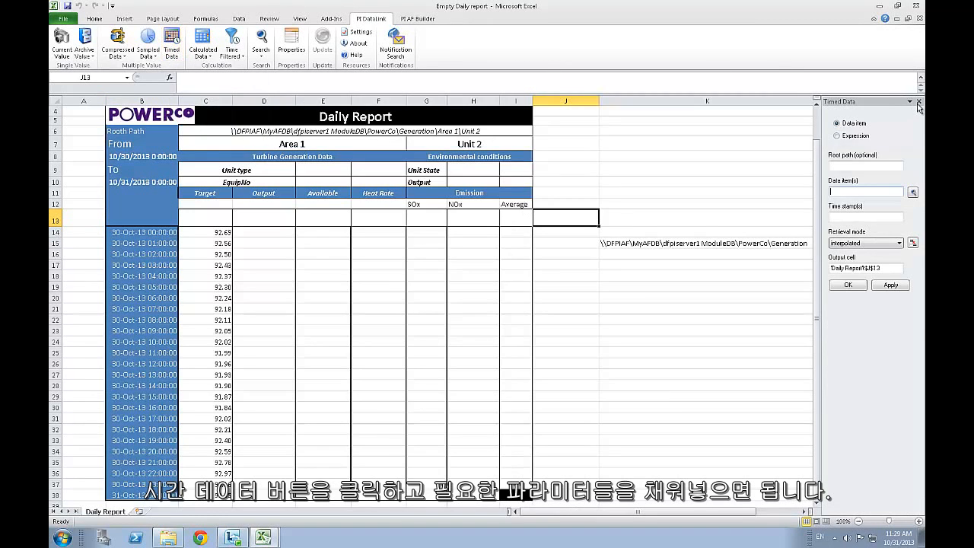
click(878, 166)
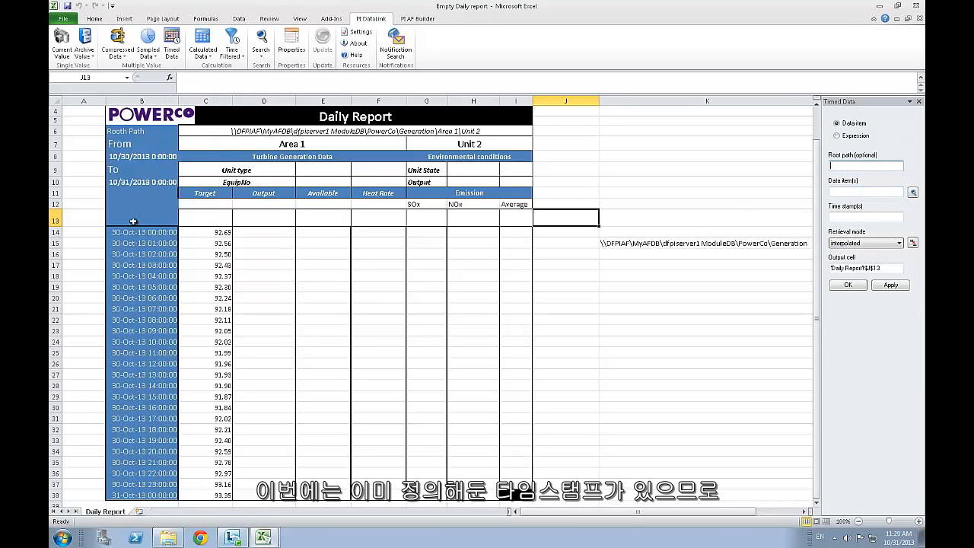
mouse_move(99, 218)
mouse_down()
mouse_move(177, 446)
mouse_move(184, 502)
mouse_up()
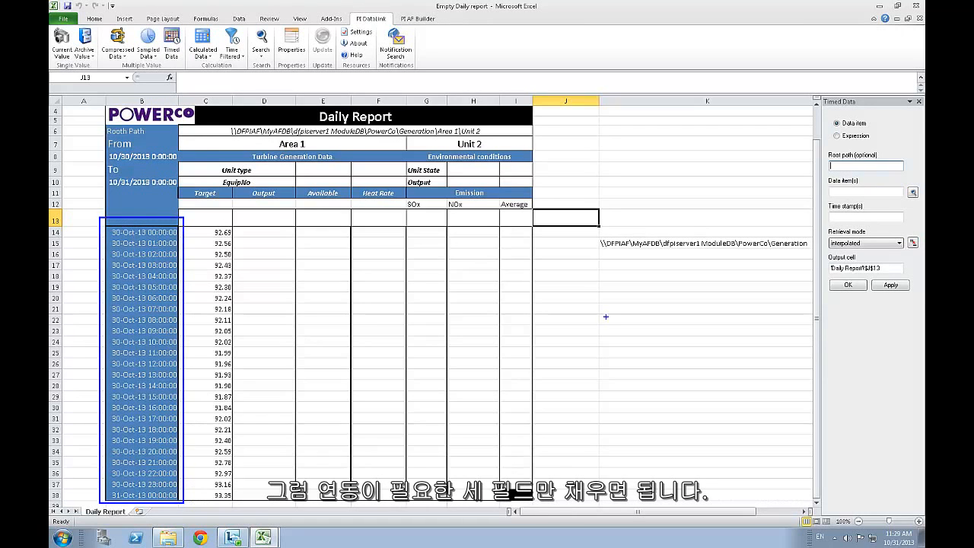
drag(810, 168, 746, 159)
drag(791, 188, 736, 187)
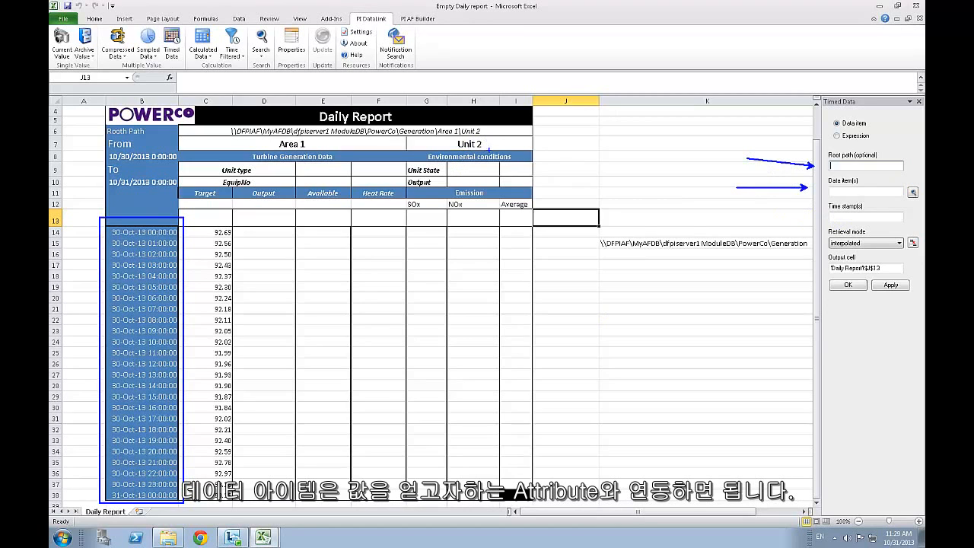
drag(504, 131, 564, 140)
drag(290, 161, 316, 162)
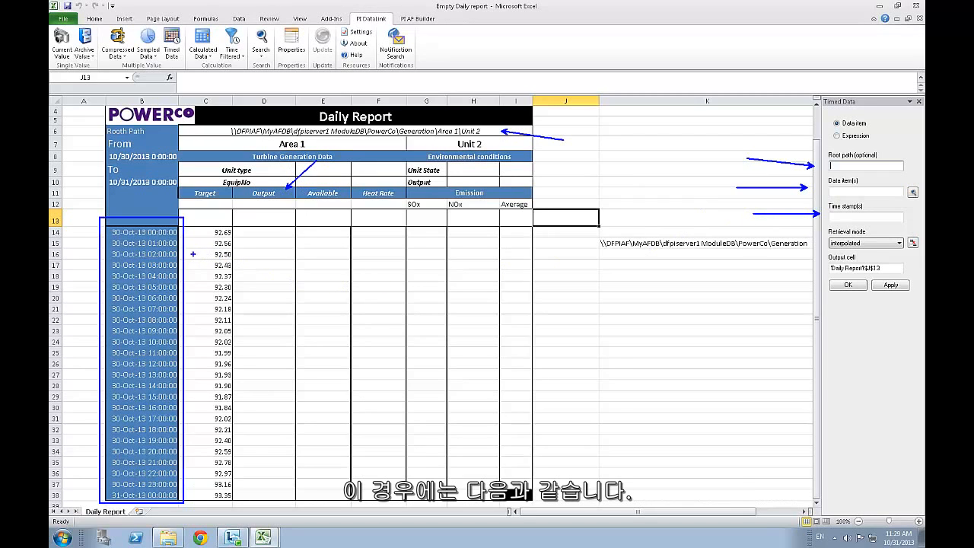
drag(193, 254, 251, 220)
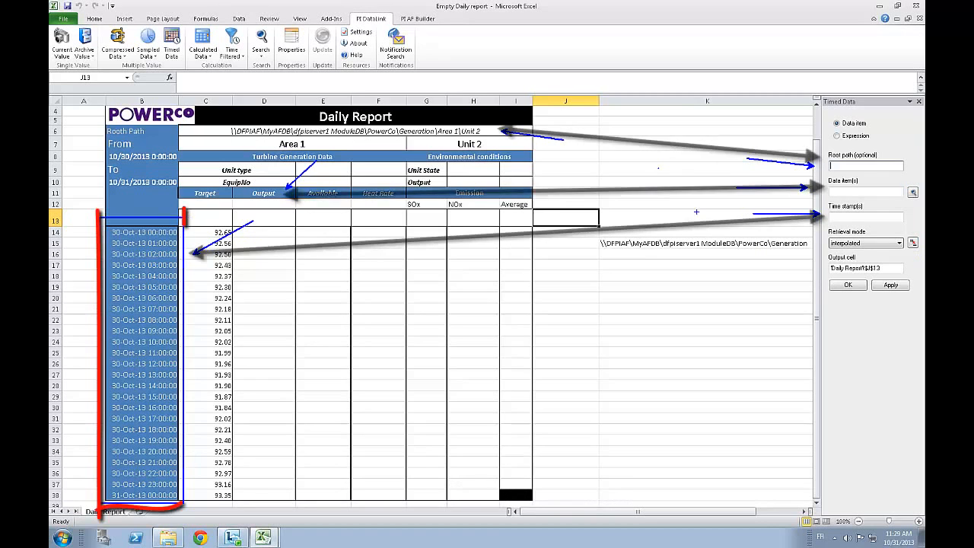
- Insert interpolated Output values at D14 with Timed Data, using root path C6, data item D11 and time stamps B14:B38
click(426, 131)
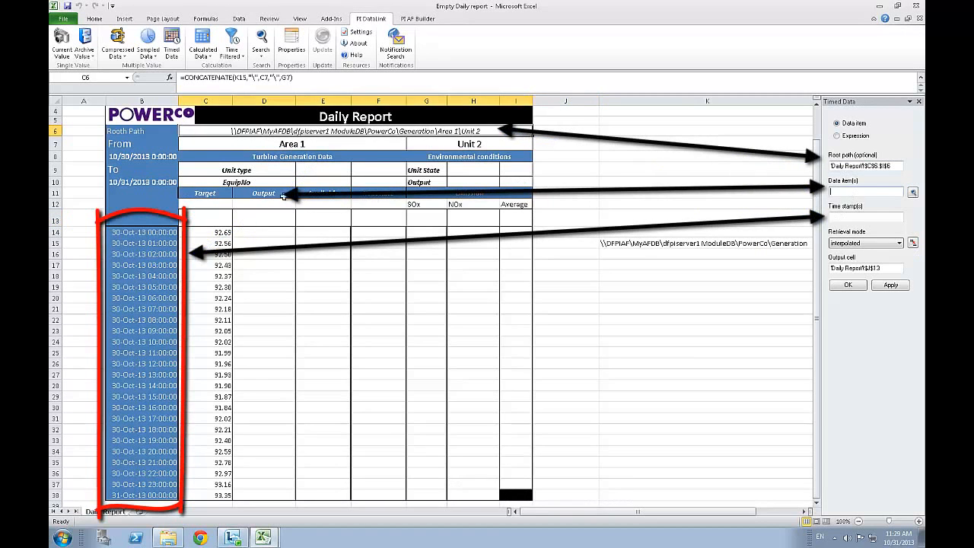
click(283, 194)
drag(134, 232, 143, 495)
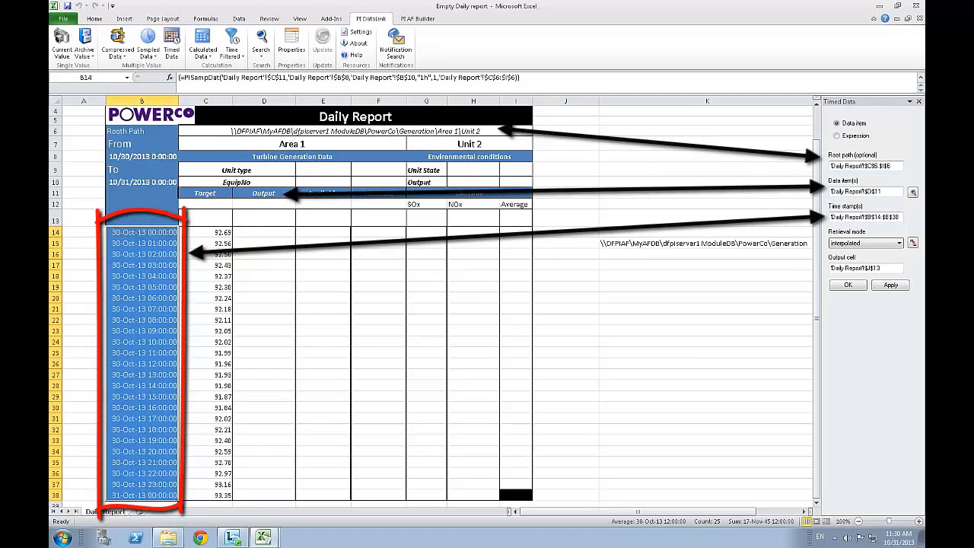
click(893, 269)
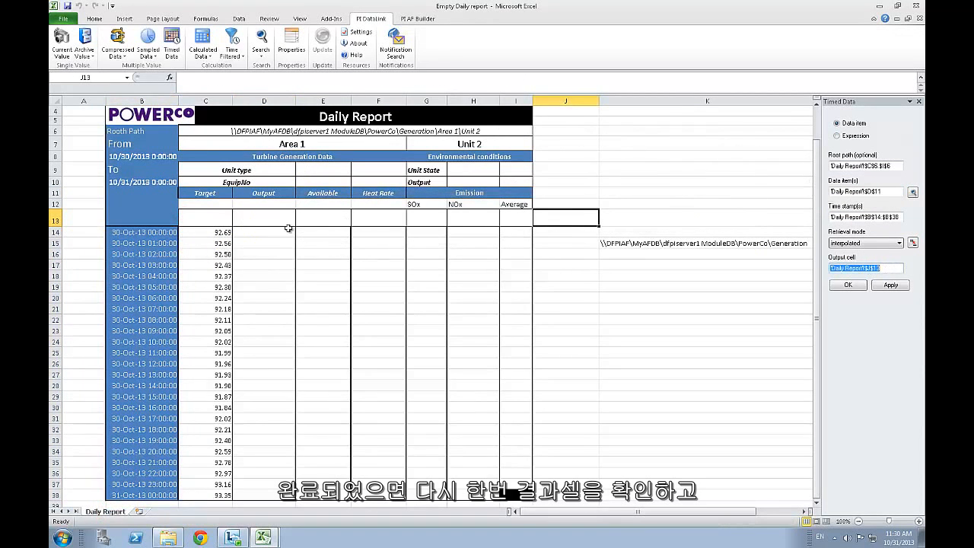
click(264, 231)
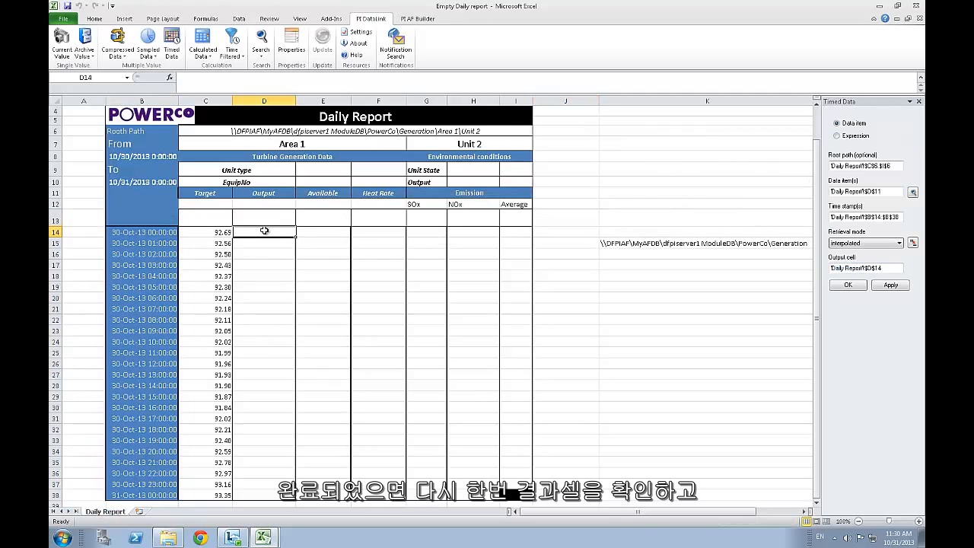
click(851, 287)
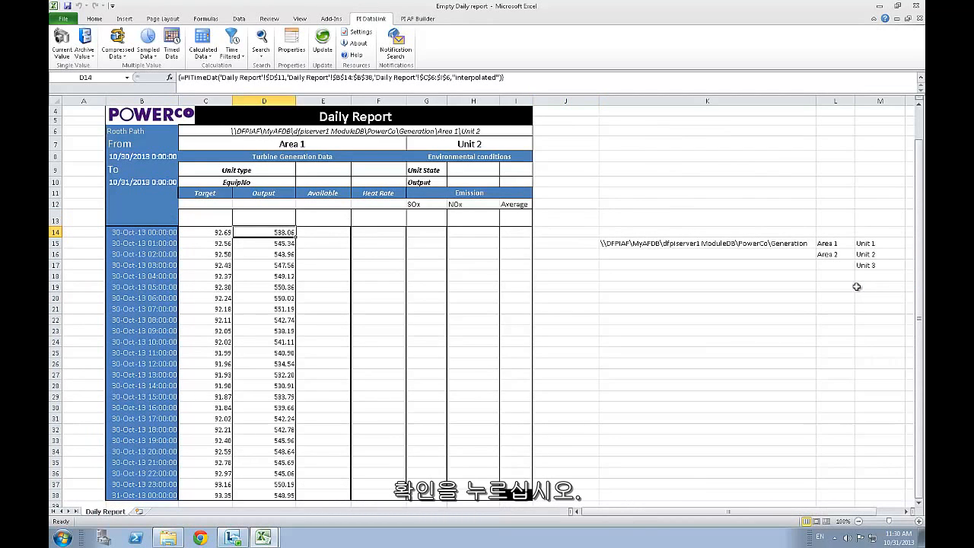
click(634, 300)
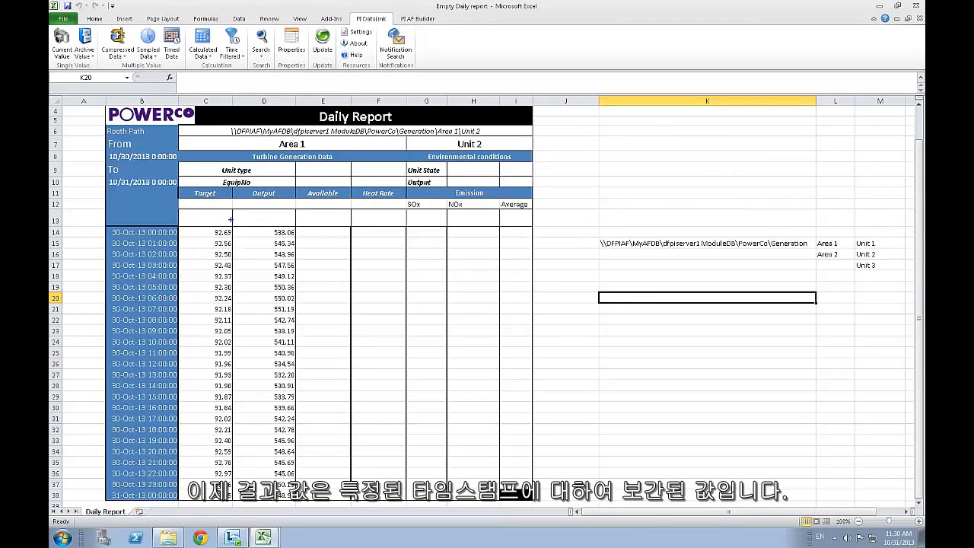
drag(231, 220, 299, 505)
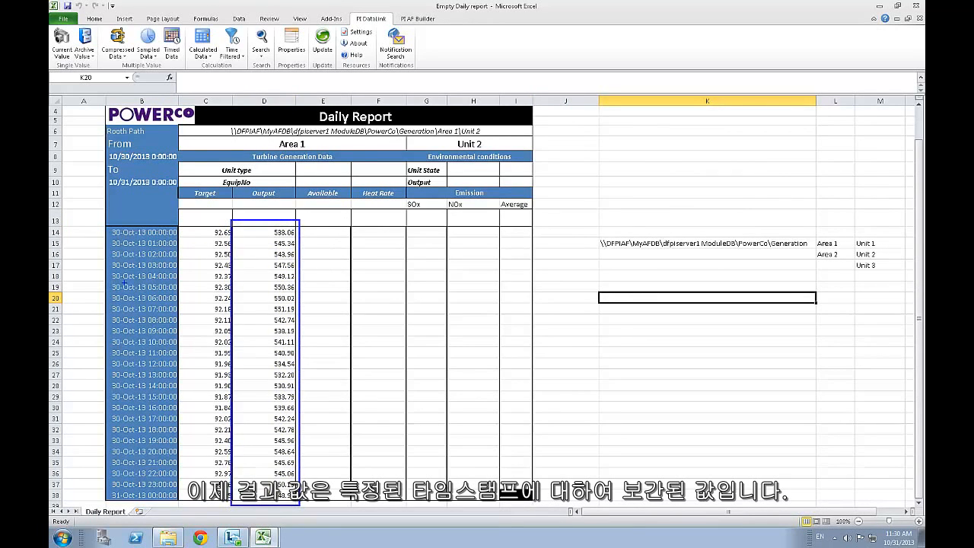
mouse_move(96, 218)
mouse_down()
mouse_move(195, 495)
mouse_move(197, 508)
mouse_move(180, 505)
mouse_up()
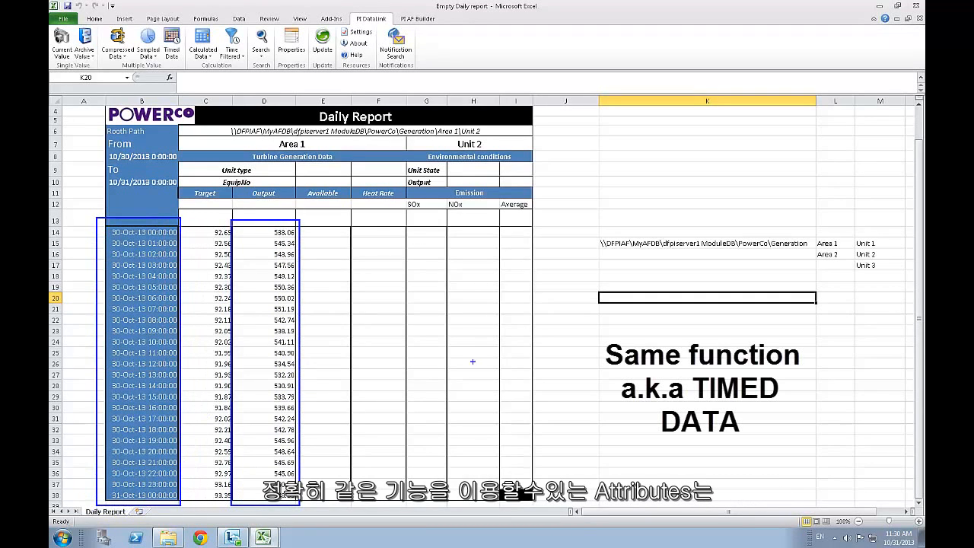
click(674, 265)
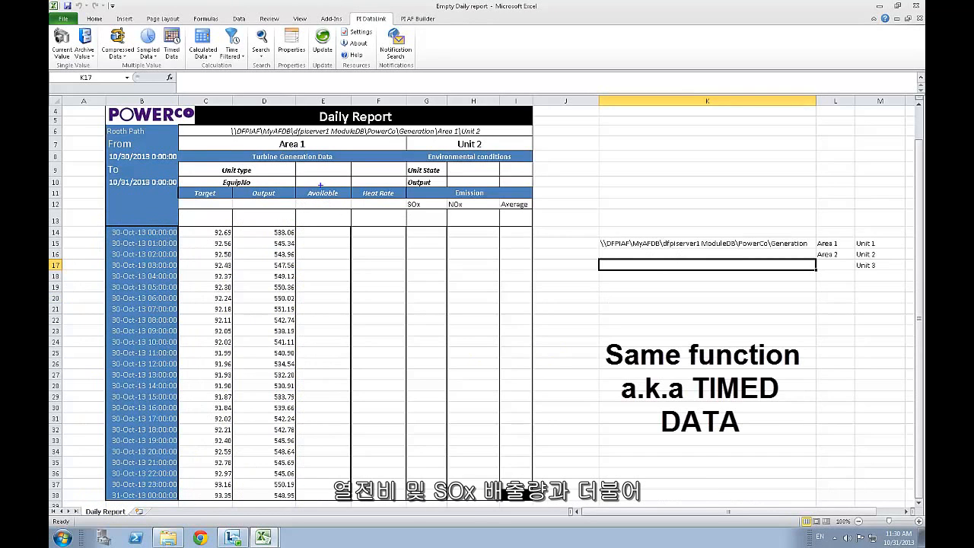
drag(322, 182, 309, 157)
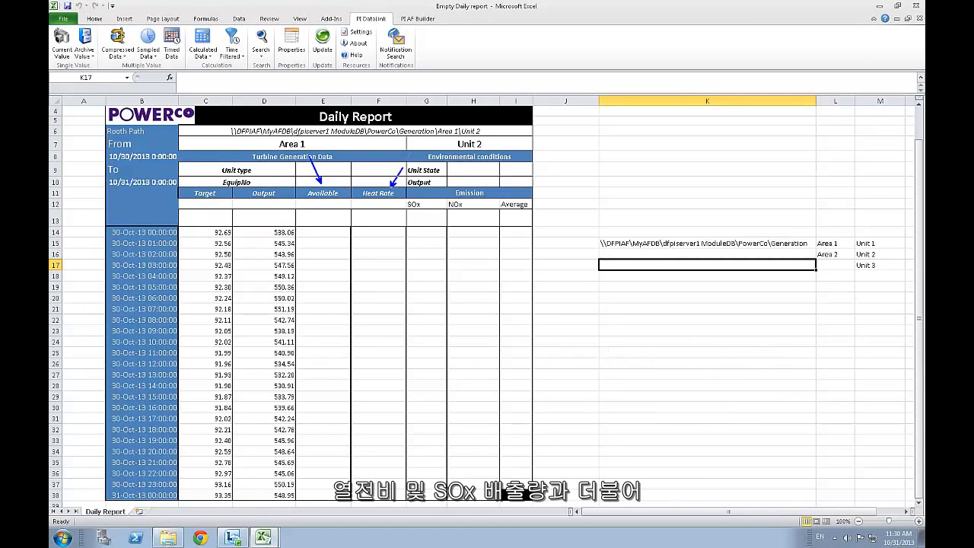
drag(403, 167, 415, 147)
drag(426, 203, 466, 159)
drag(450, 205, 406, 258)
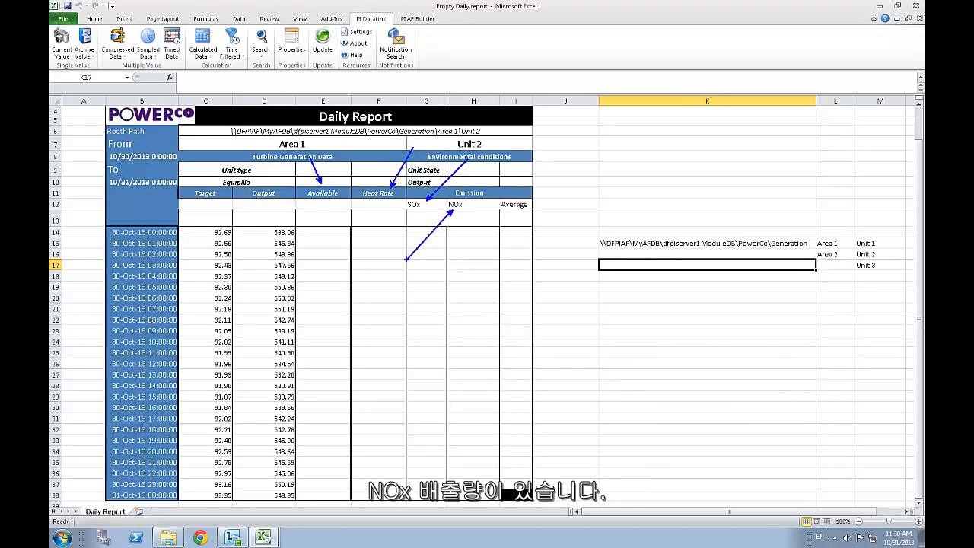
key(Escape)
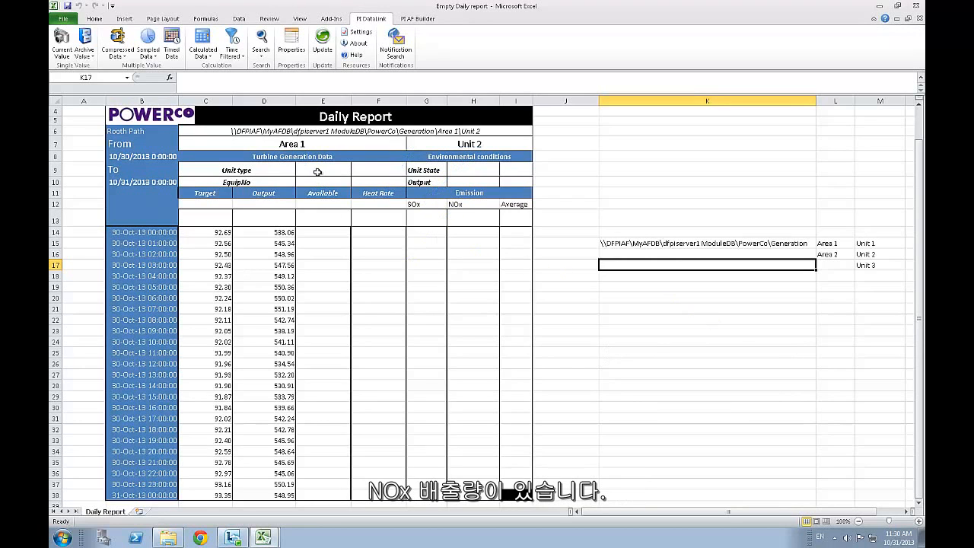
- Insert interpolated Available and Heat Rate values at E14 with Timed Data, using root path C6, data items E11:F11 and time stamps B14:B38
click(323, 232)
click(172, 43)
click(859, 166)
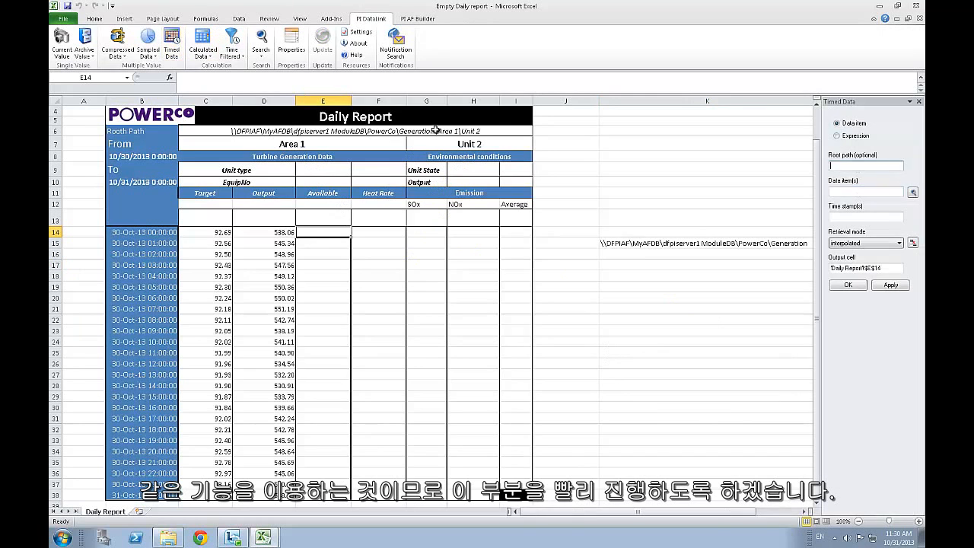
click(435, 131)
drag(329, 194, 392, 196)
drag(160, 232, 160, 496)
click(889, 267)
click(854, 285)
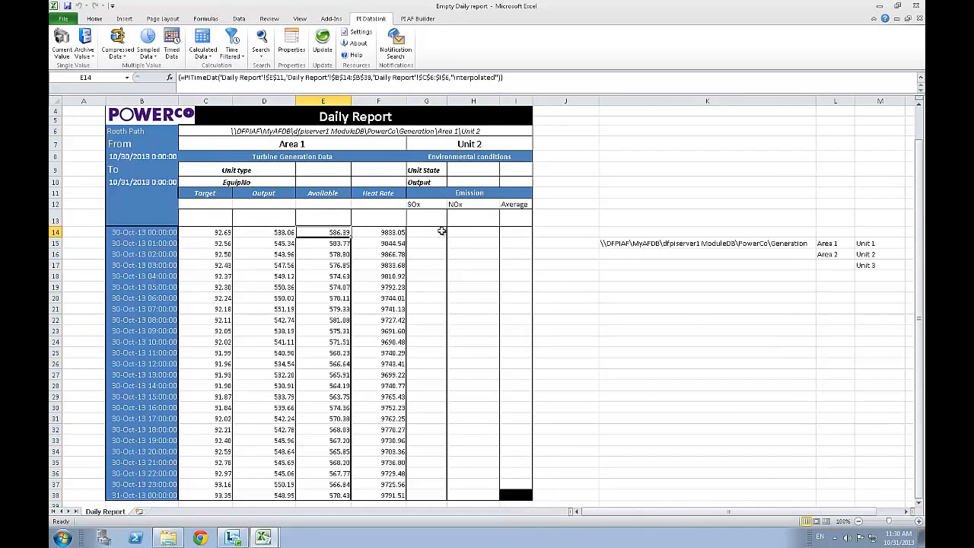
- Start Timed Data at G14 with root path C6 and the SOx and NOx headers G12:H12 as data items
click(441, 231)
click(175, 40)
click(858, 165)
click(473, 131)
click(868, 192)
drag(426, 204, 474, 203)
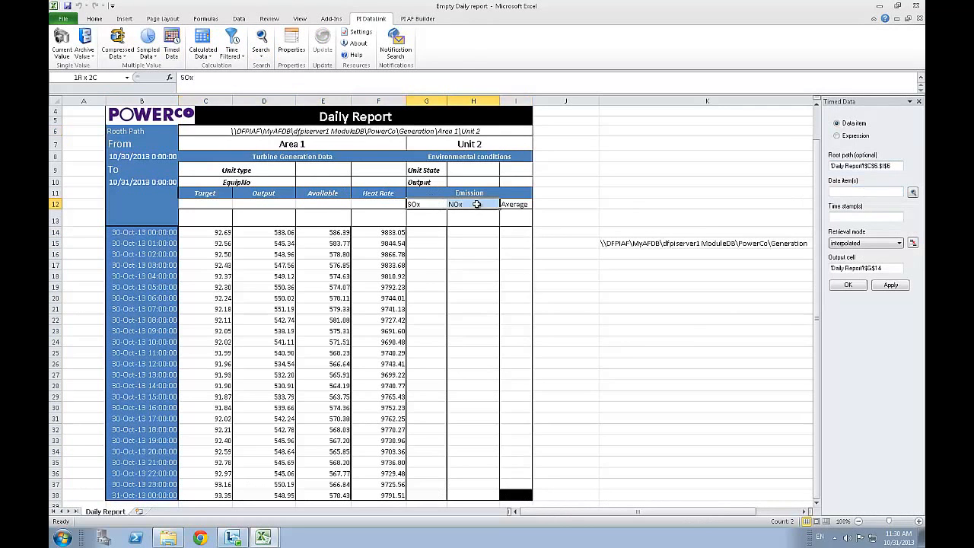
- Link the time stamps to B14:B38 and insert the interpolated SOx and NOx values at G14
click(866, 217)
drag(145, 232, 156, 440)
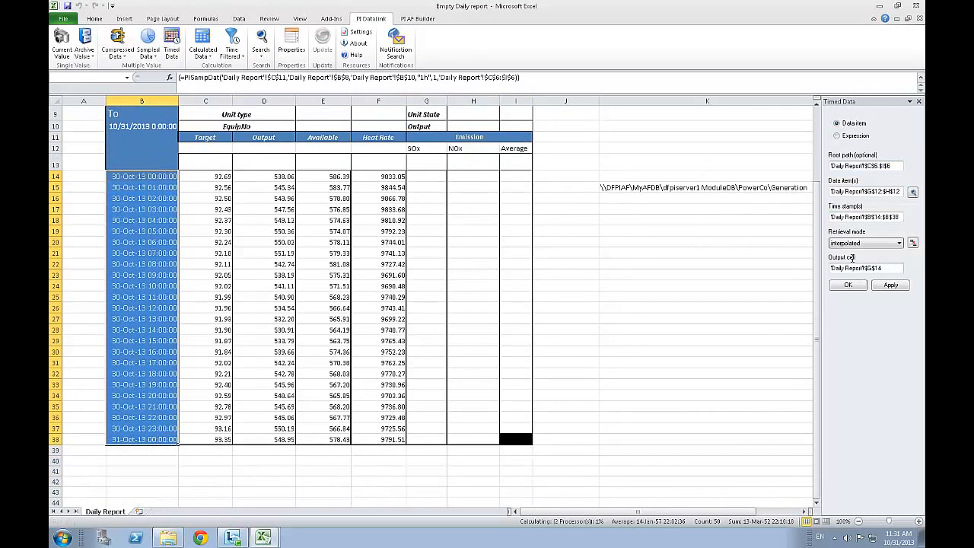
click(855, 266)
drag(817, 250, 815, 224)
click(848, 284)
click(708, 330)
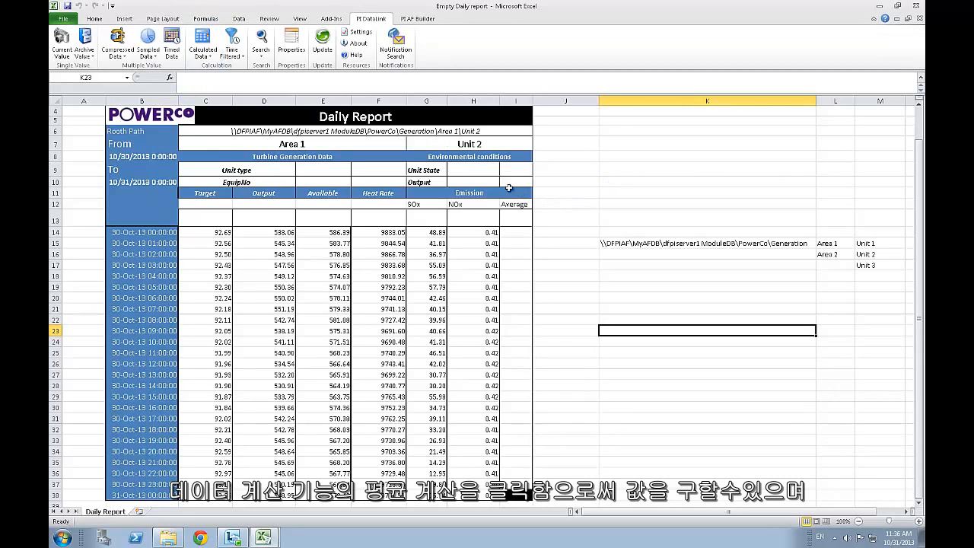
- Open the Calculated Data function, link its root path to C6 and its data item to the NOx header H12
click(204, 43)
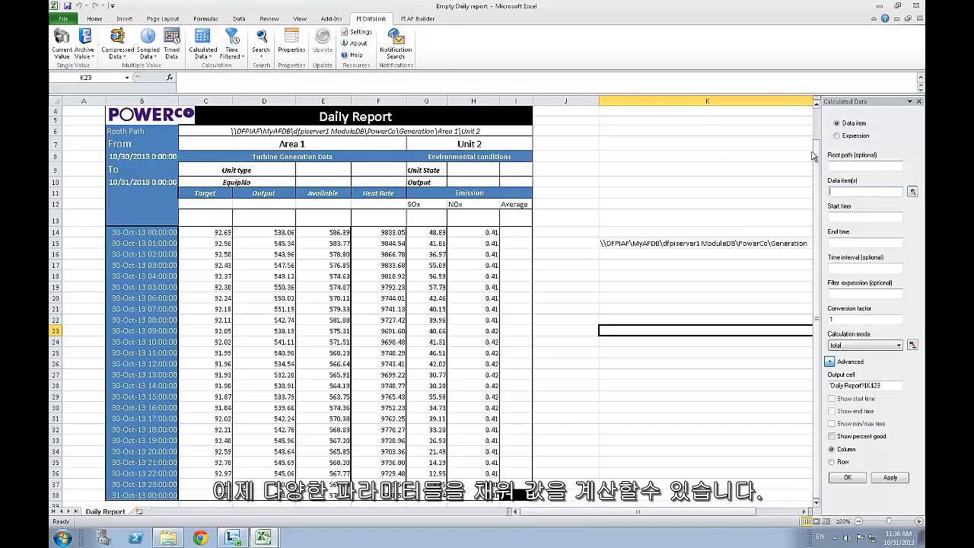
click(849, 192)
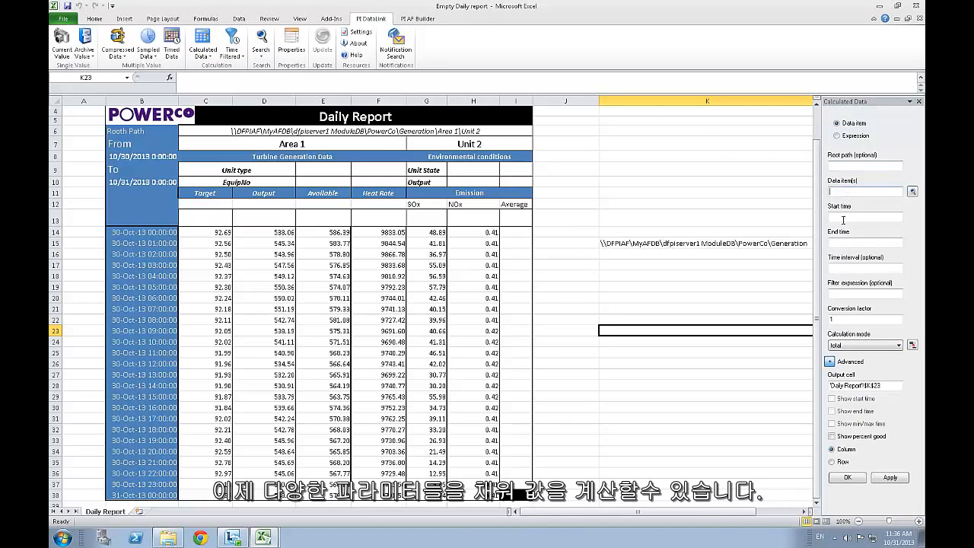
click(855, 167)
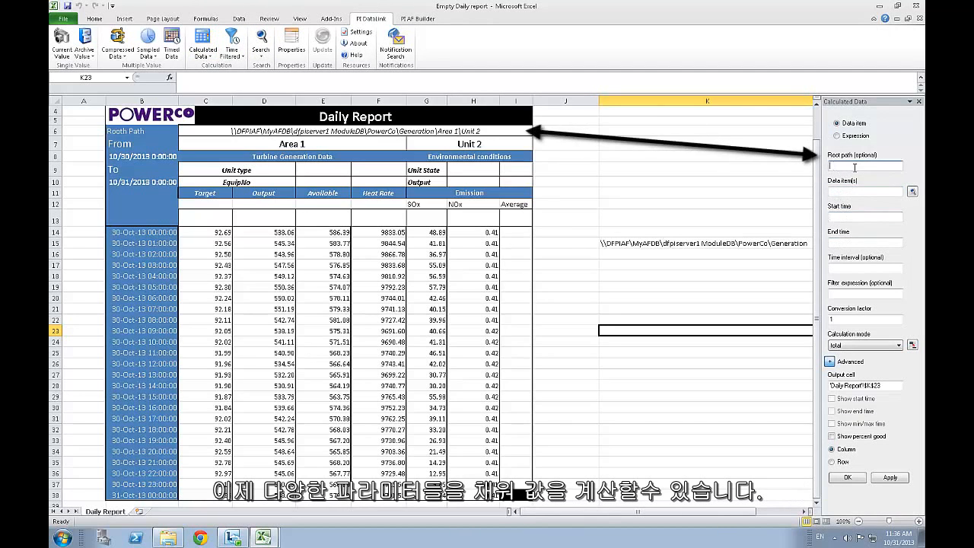
click(512, 132)
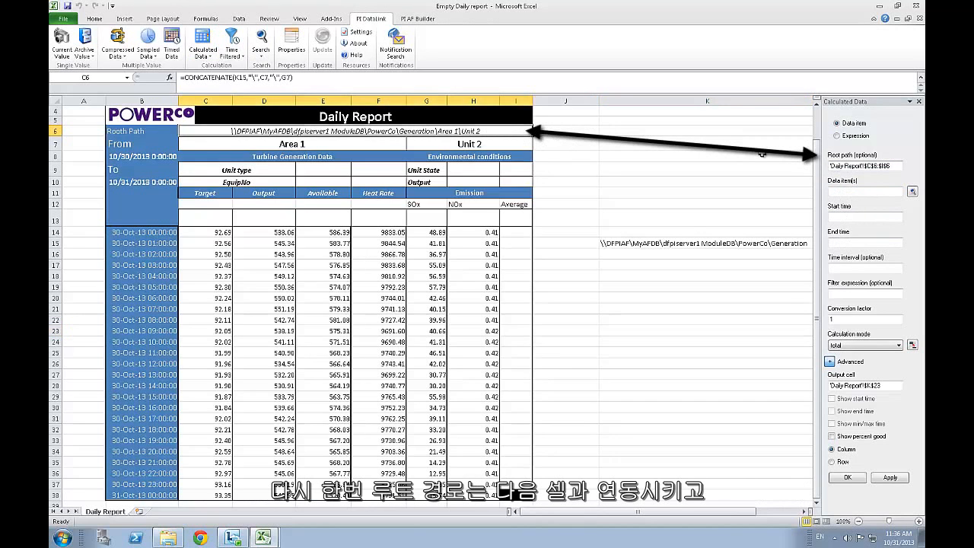
click(846, 192)
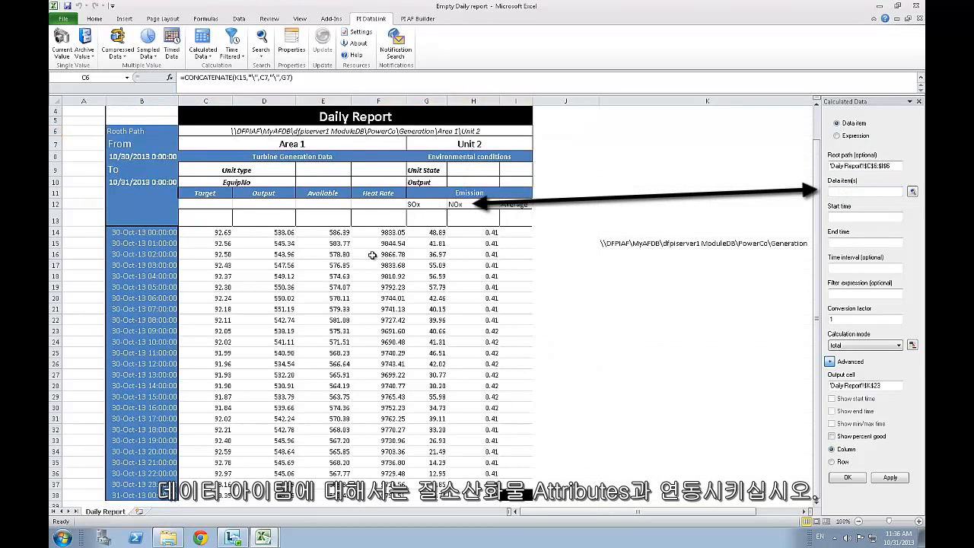
click(847, 192)
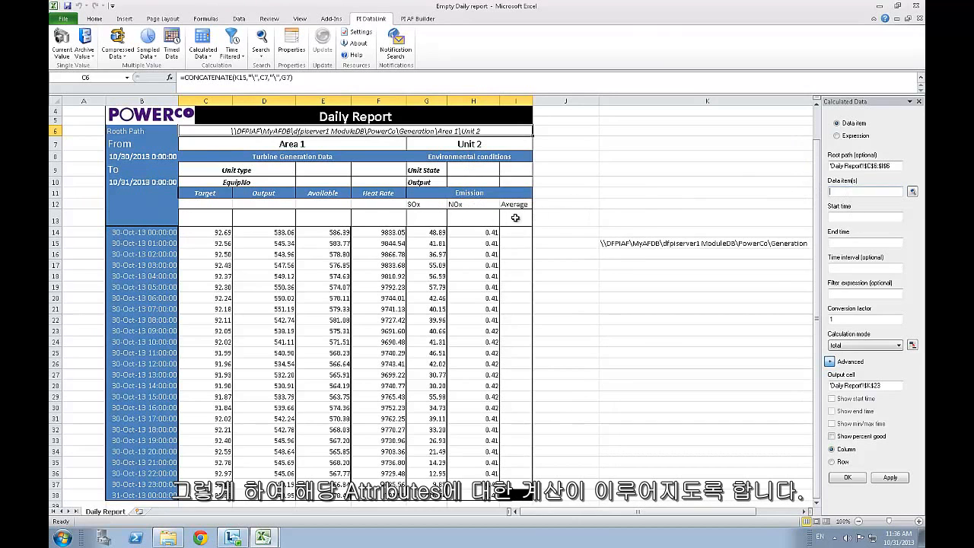
click(464, 206)
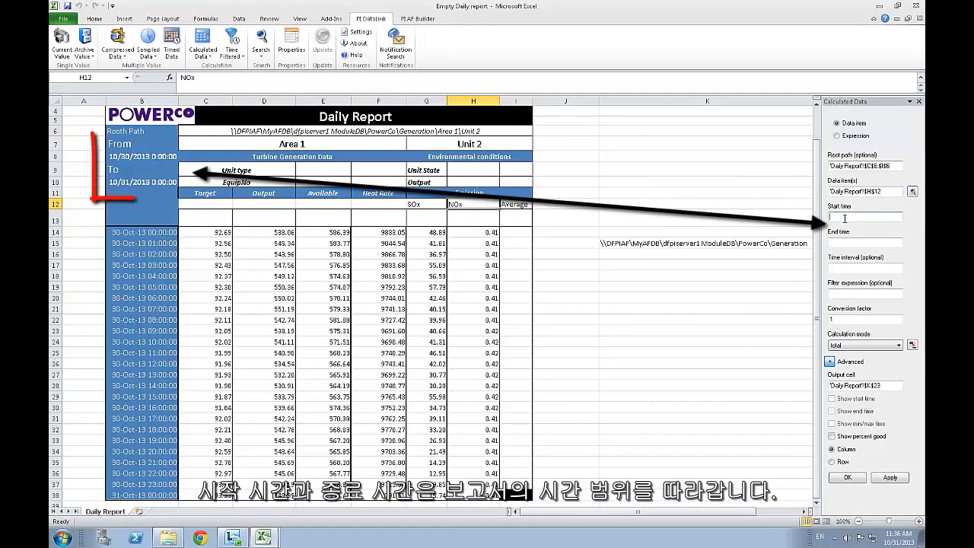
- Link the calculation's start time to B8 and end time to B10, with a time interval of 1h
click(138, 156)
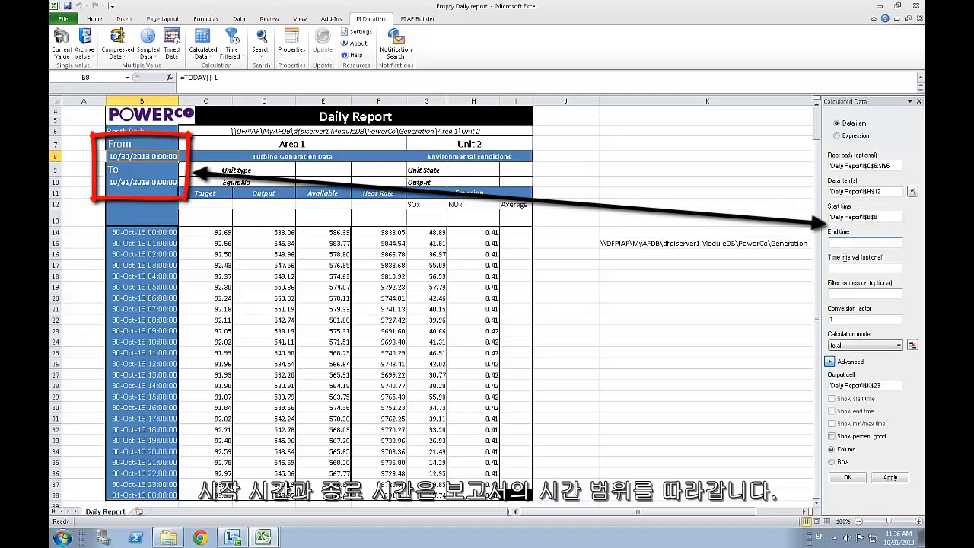
click(150, 181)
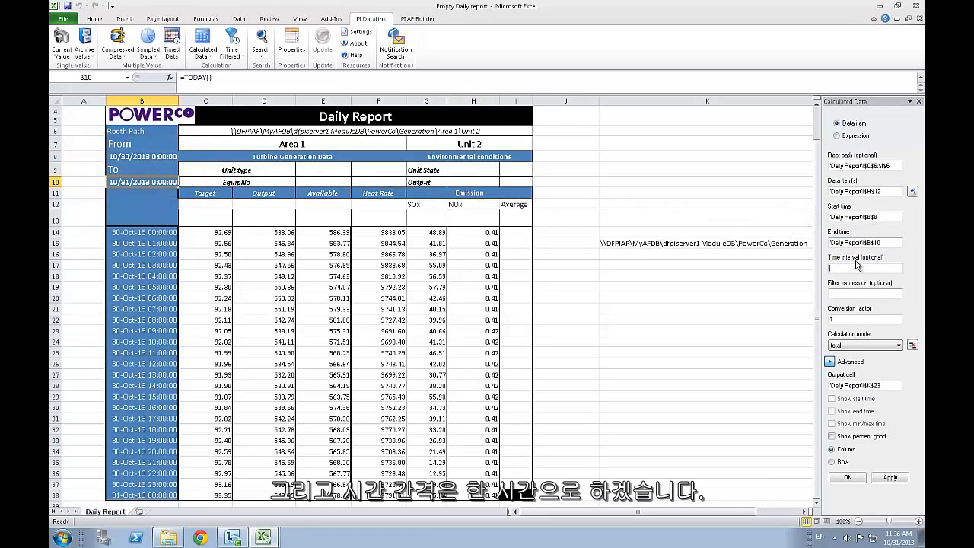
text(1h)
- Keep the conversion factor at 1 and set the calculation mode to average
click(873, 320)
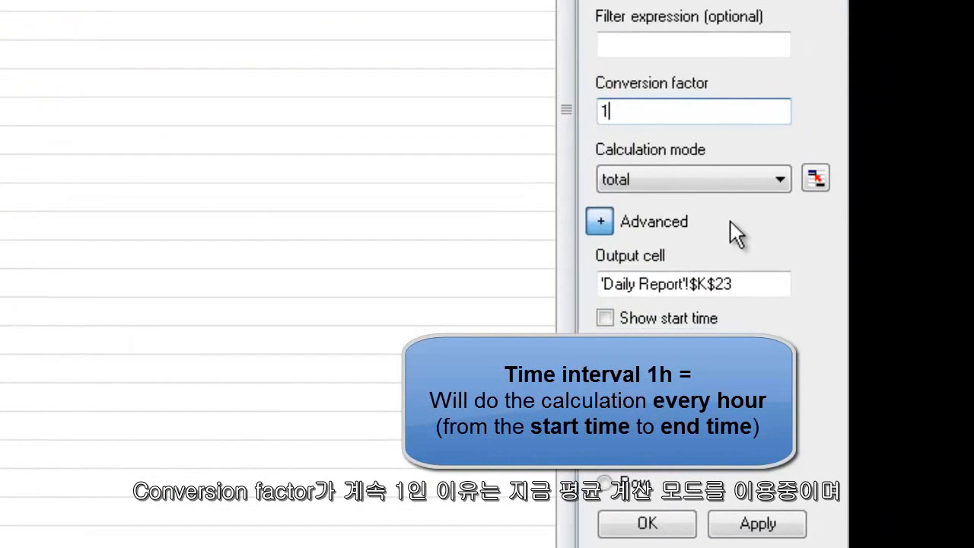
click(879, 345)
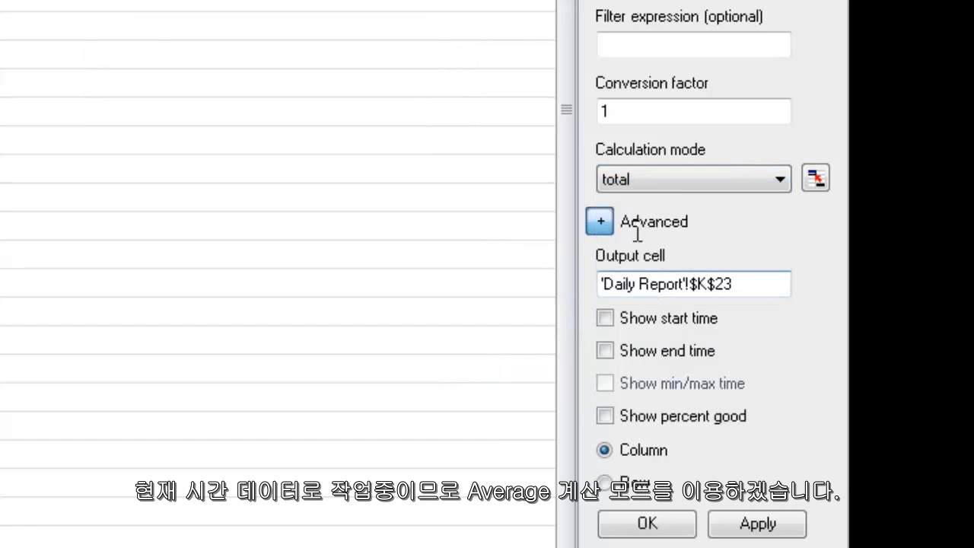
click(614, 183)
click(695, 323)
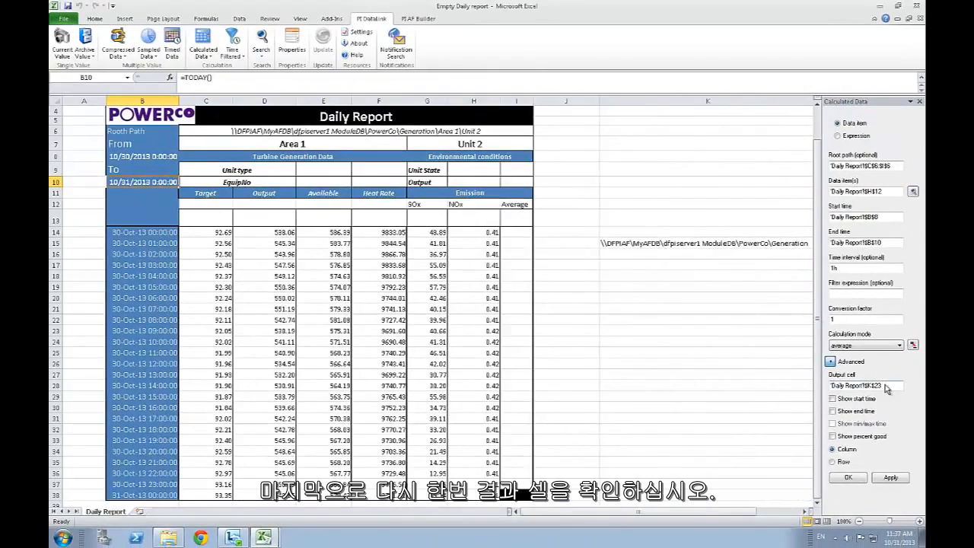
- Set the output cell to I14 under the Average header and insert the hourly NOx averages in column layout
click(885, 386)
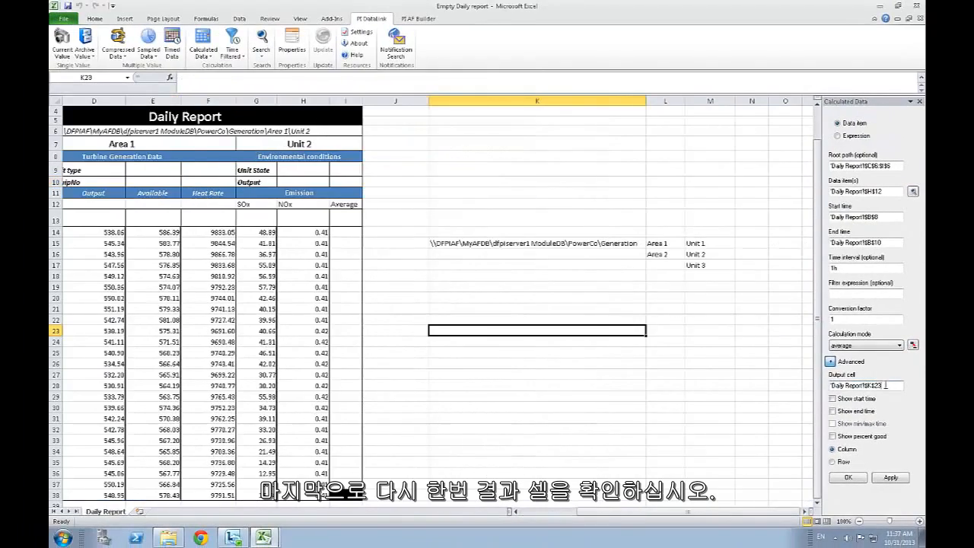
triple_click(896, 386)
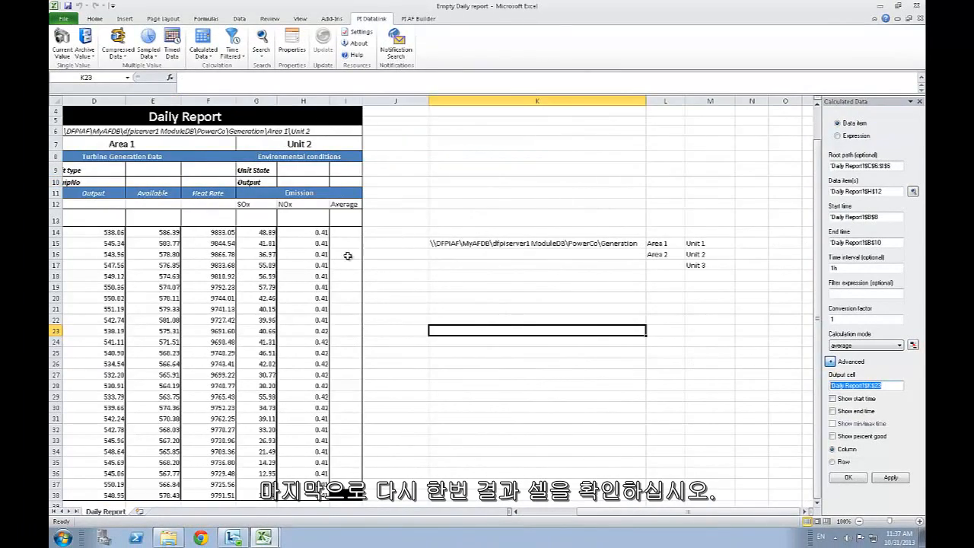
click(353, 233)
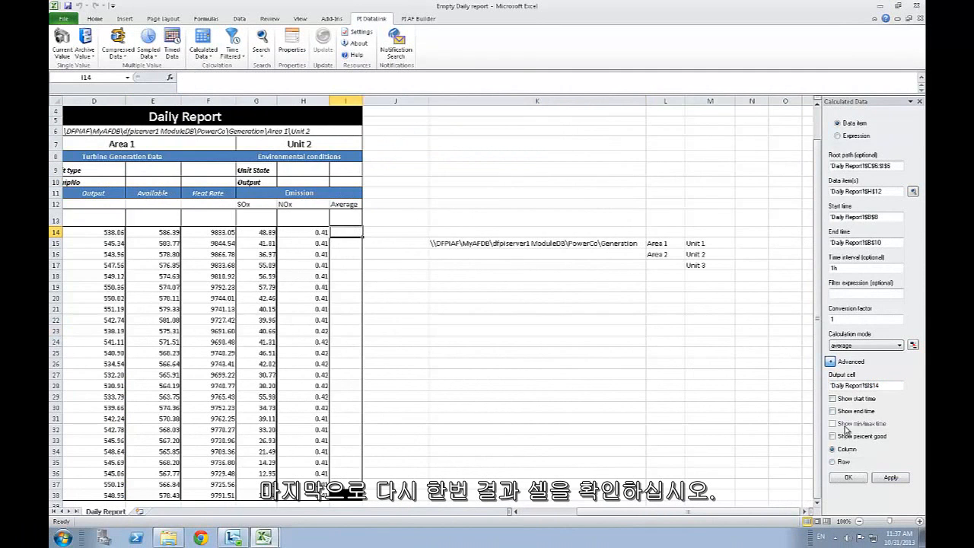
click(847, 477)
drag(683, 512, 573, 516)
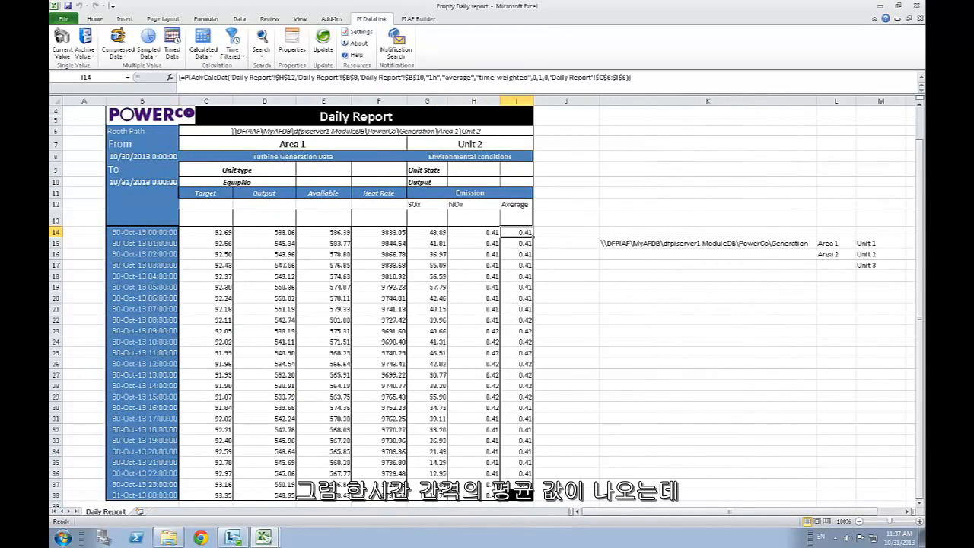
drag(500, 224, 545, 521)
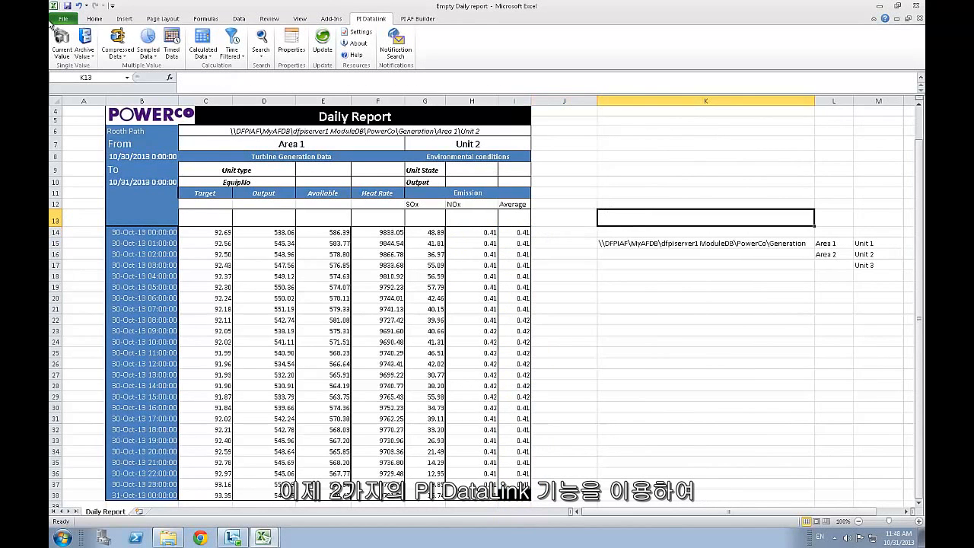
- Unmerge the Unit type and EquipNo label cells in rows 9 and 10
click(95, 18)
click(283, 170)
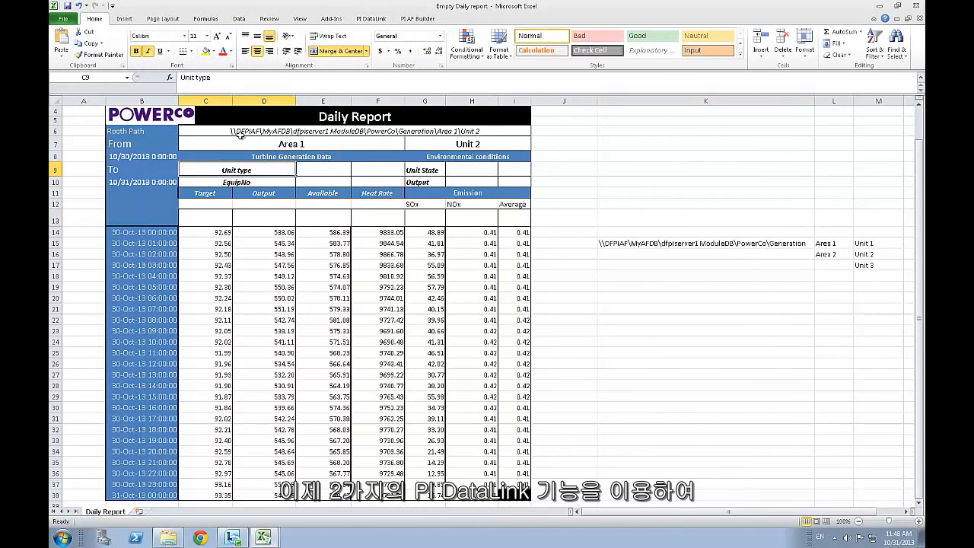
click(340, 51)
key(Down)
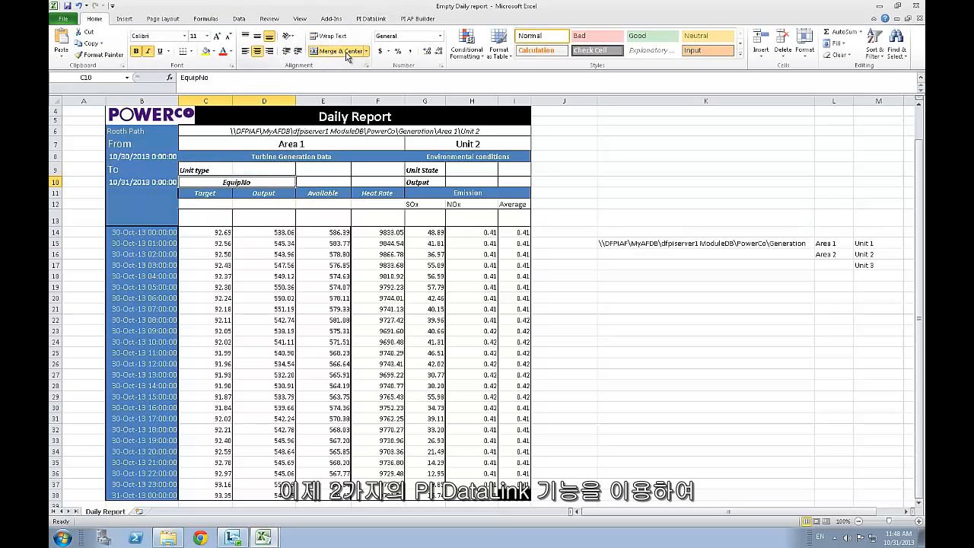
click(347, 54)
click(371, 19)
click(565, 215)
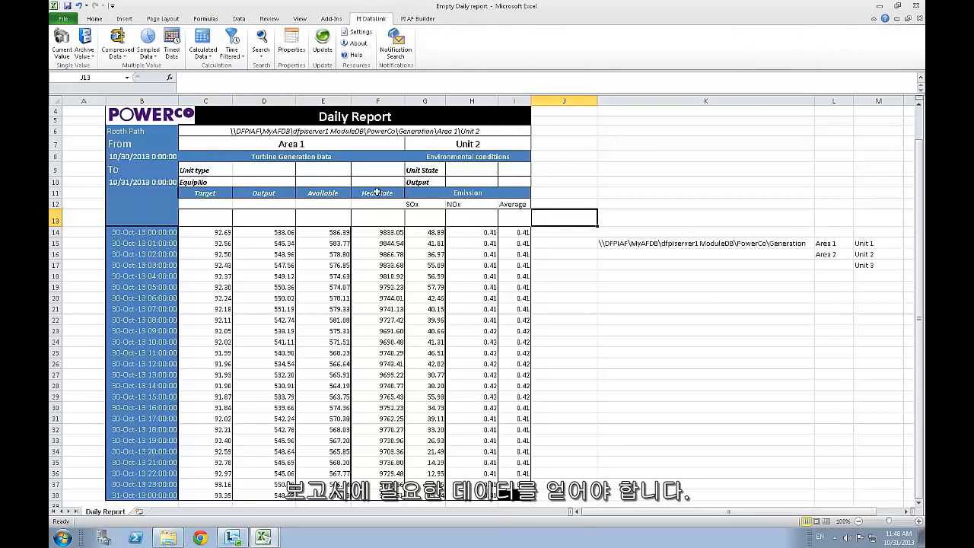
- Insert the Unit type and EquipNo current values at E9 with Current Value, using root path C6, data items C9:C10 and no time stamp
click(332, 167)
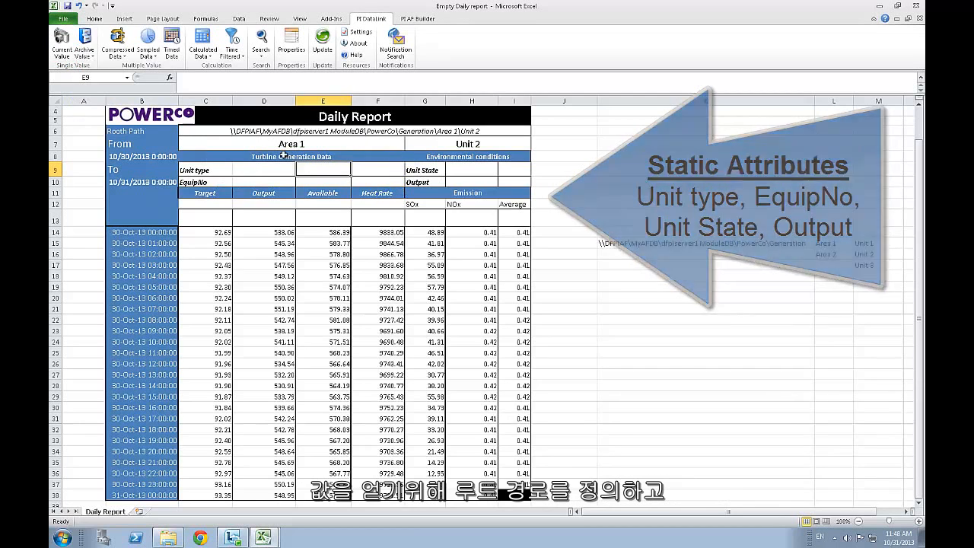
click(62, 47)
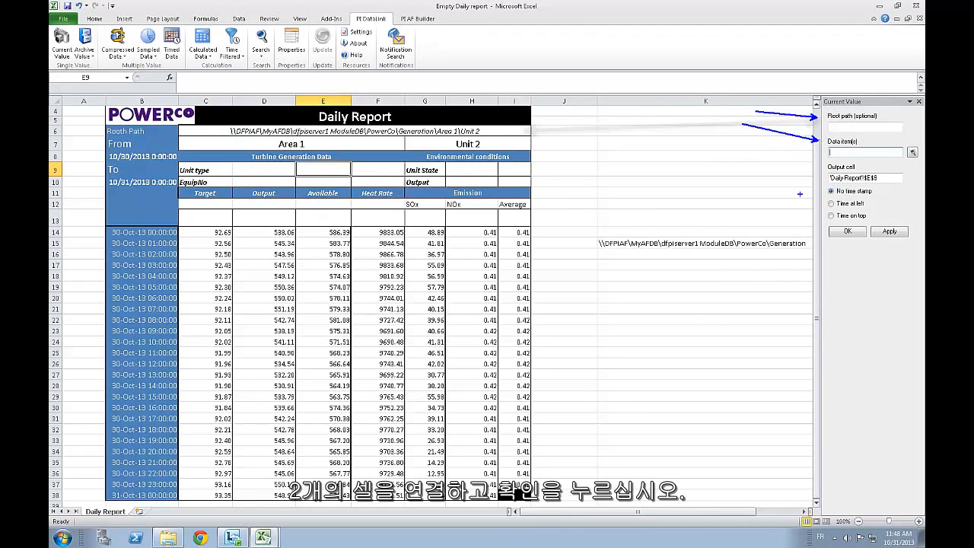
click(856, 128)
click(369, 131)
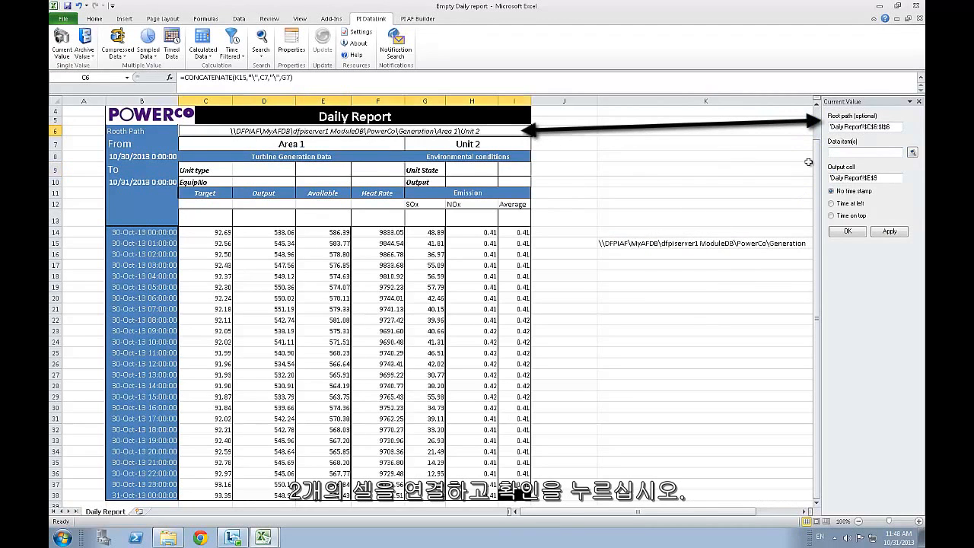
click(850, 156)
drag(223, 173, 228, 183)
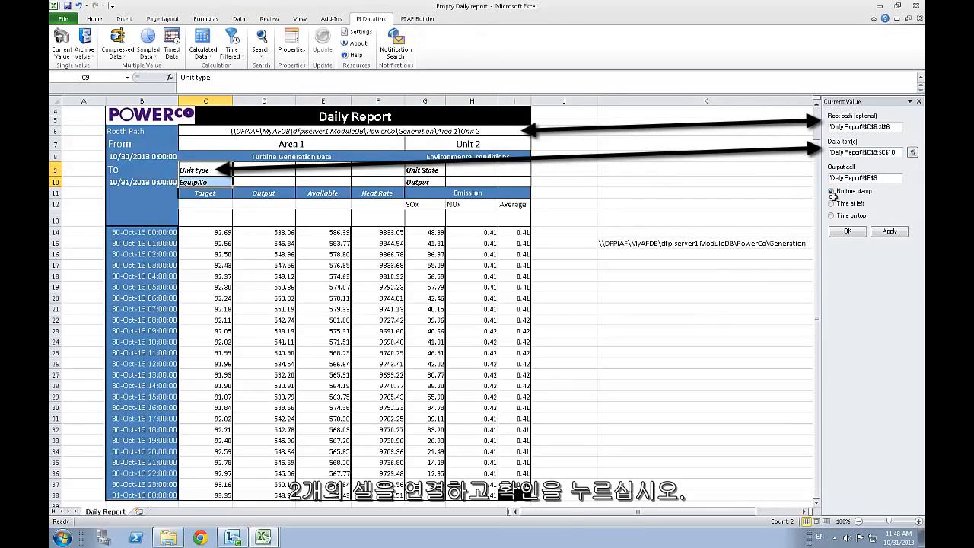
click(847, 231)
click(678, 203)
- Insert the Unit State and Output current values at H9 with Current Value, using root path C6, data items G9:G10 and no time stamp
click(428, 169)
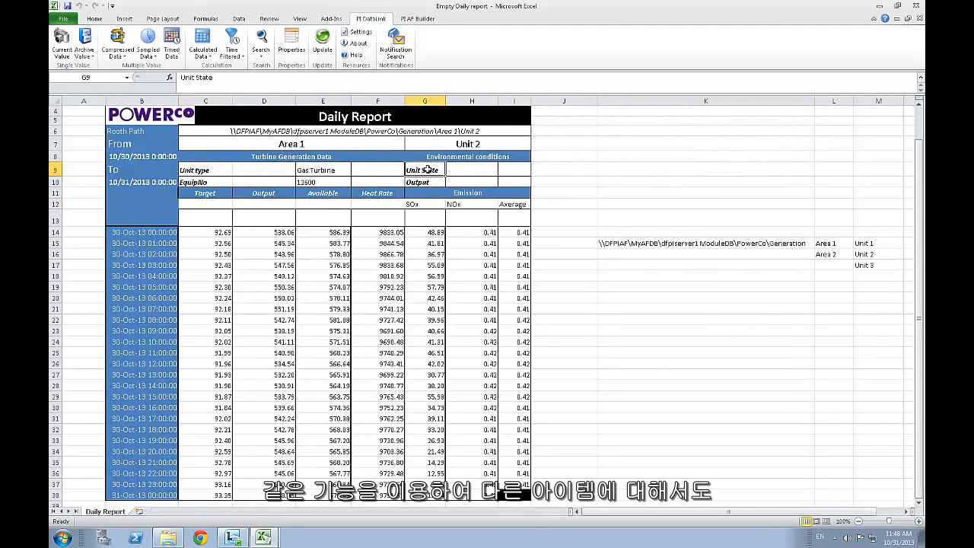
click(476, 172)
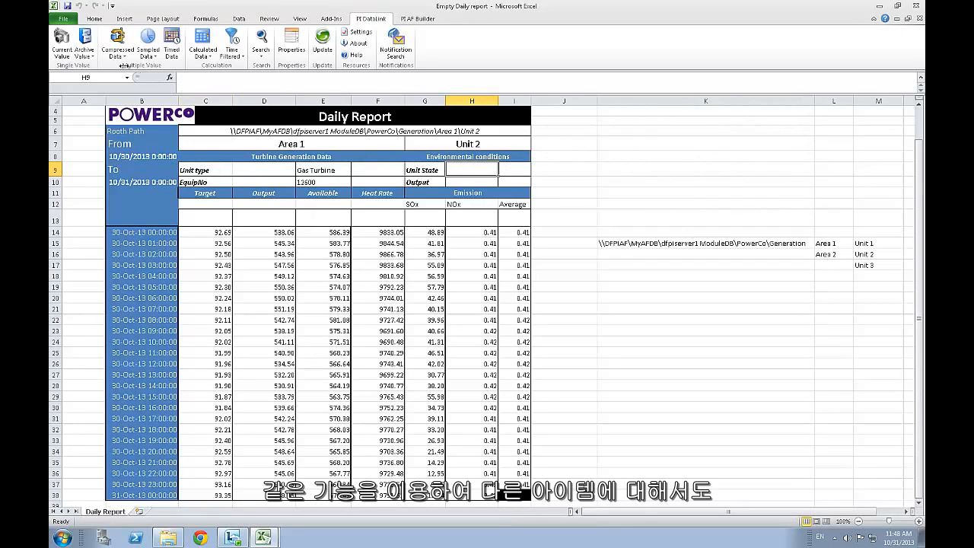
click(62, 42)
click(874, 128)
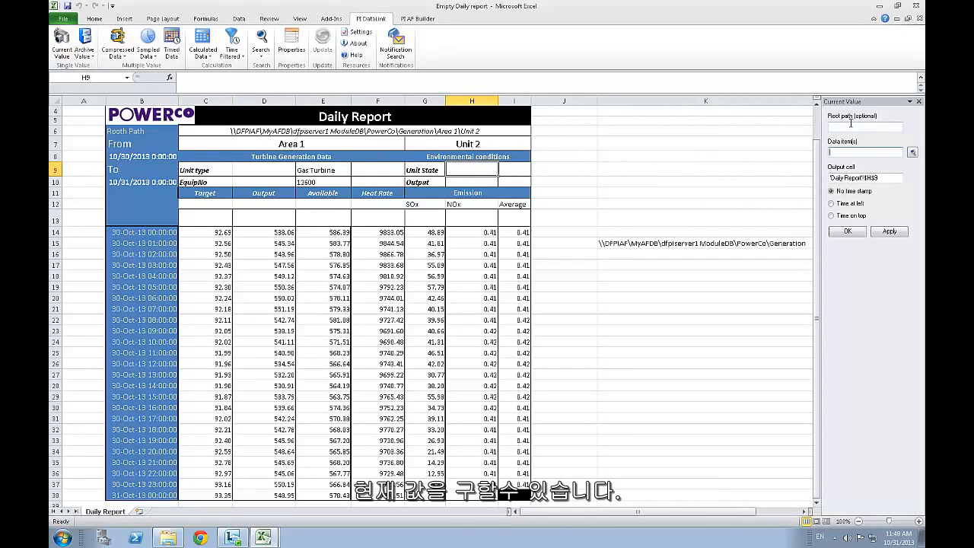
click(332, 131)
click(860, 152)
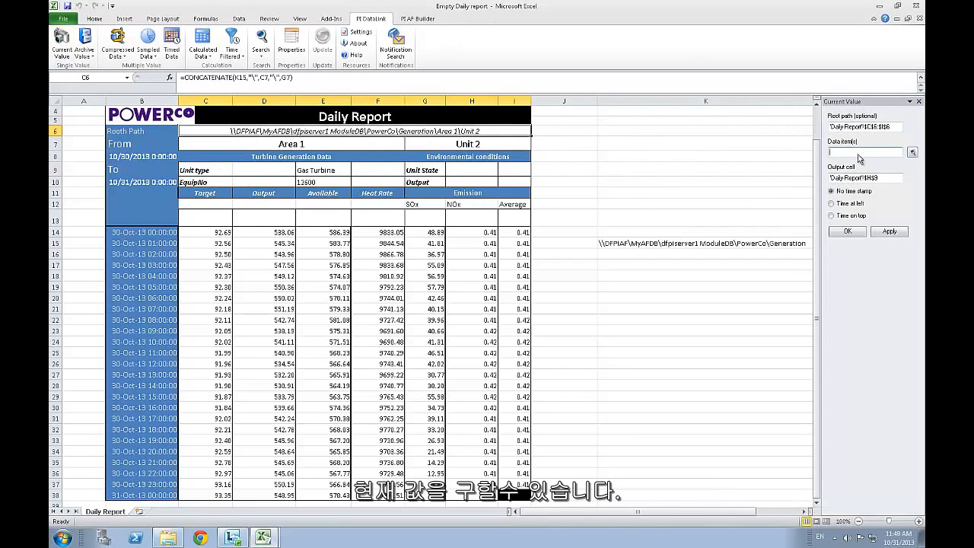
click(431, 174)
drag(431, 173, 430, 182)
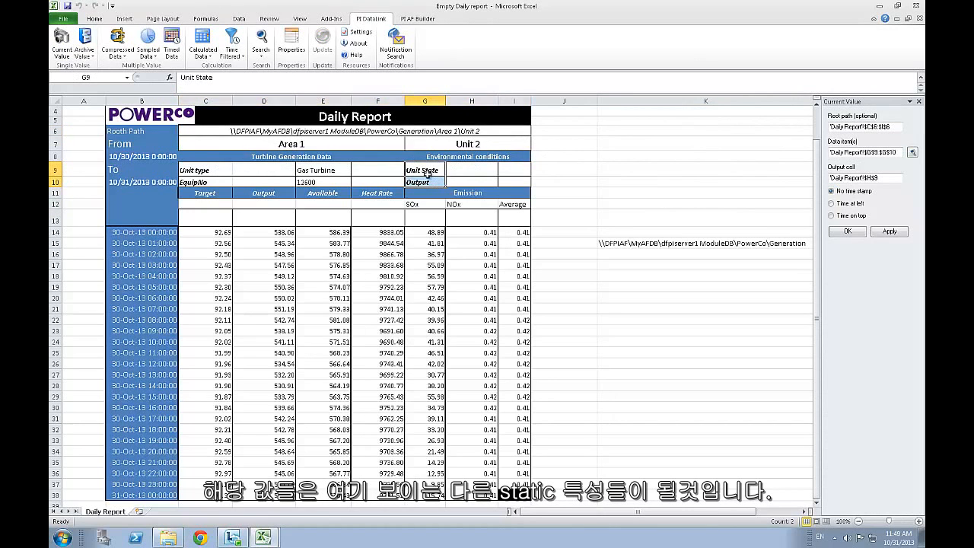
click(848, 231)
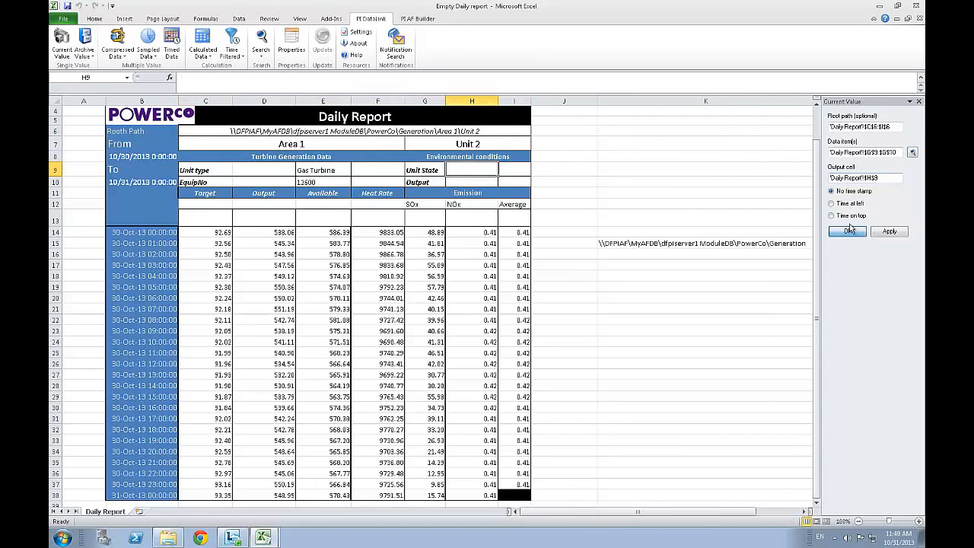
click(730, 229)
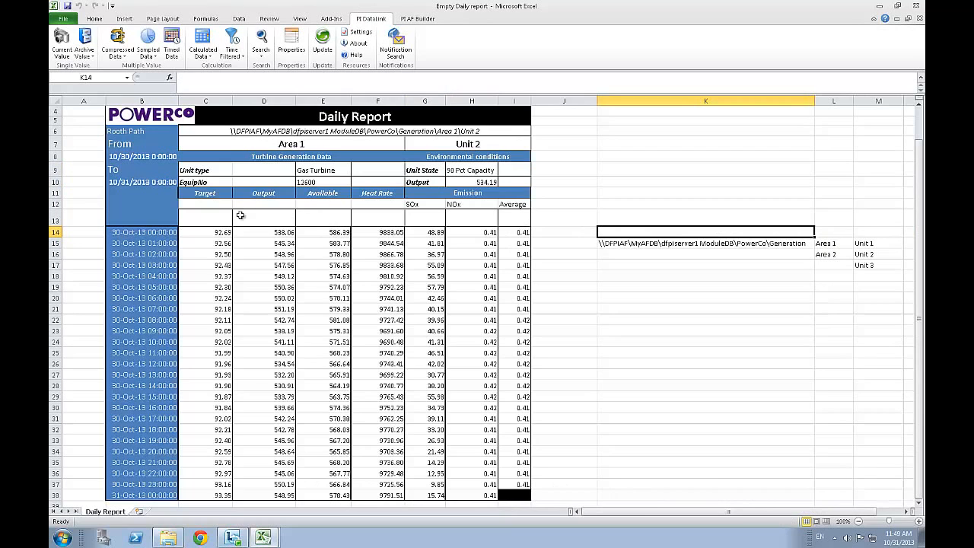
- Insert the Target attribute's unit of measure at C12 with DataLink Properties, using root path C6, data item C11 and property uom
click(221, 204)
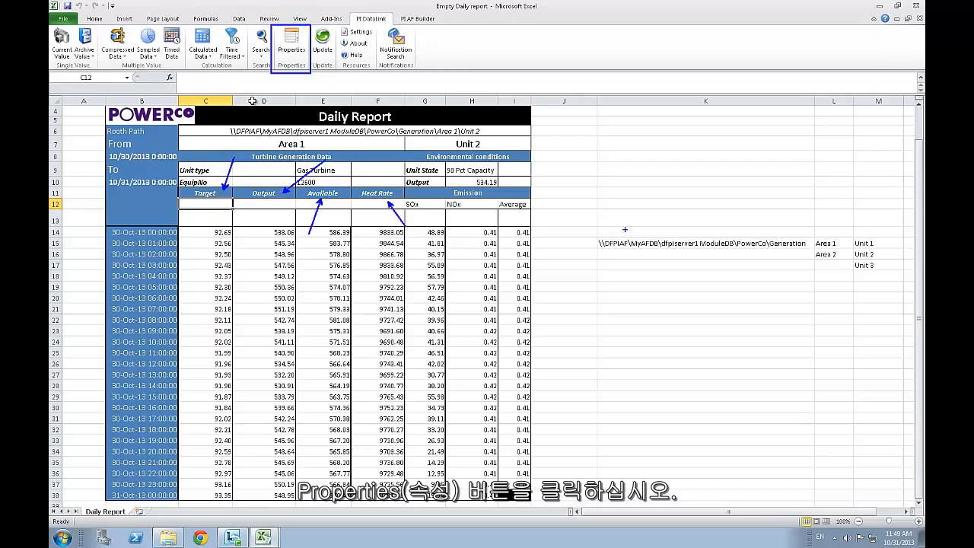
click(295, 44)
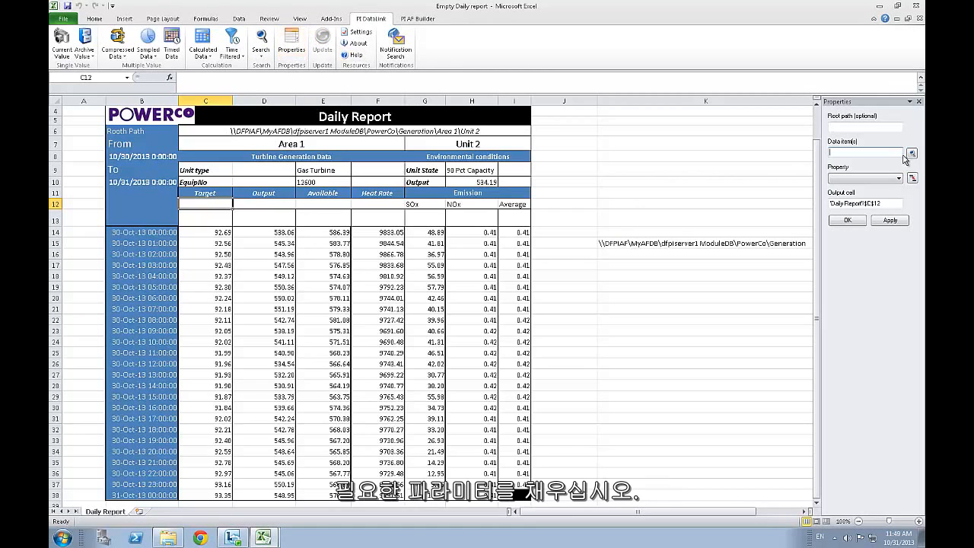
click(885, 126)
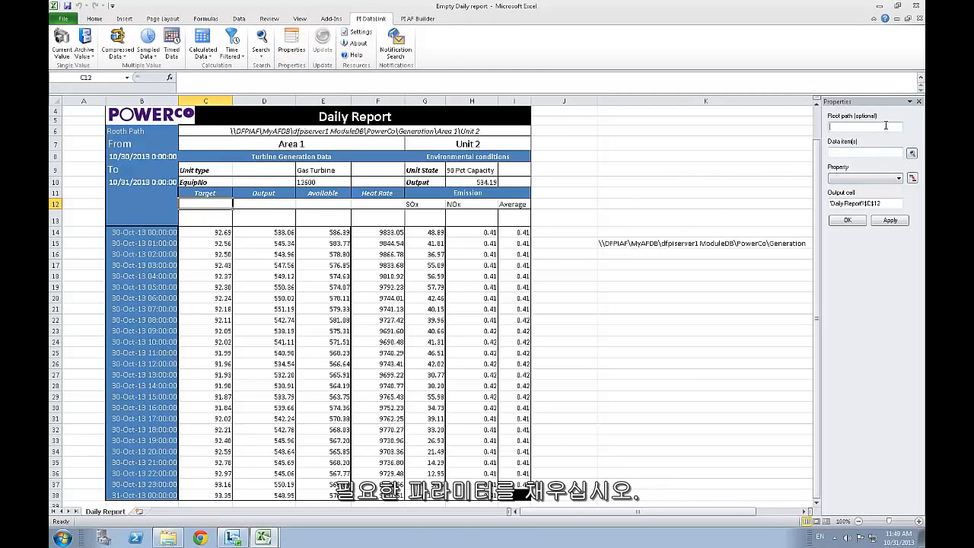
click(467, 131)
click(861, 153)
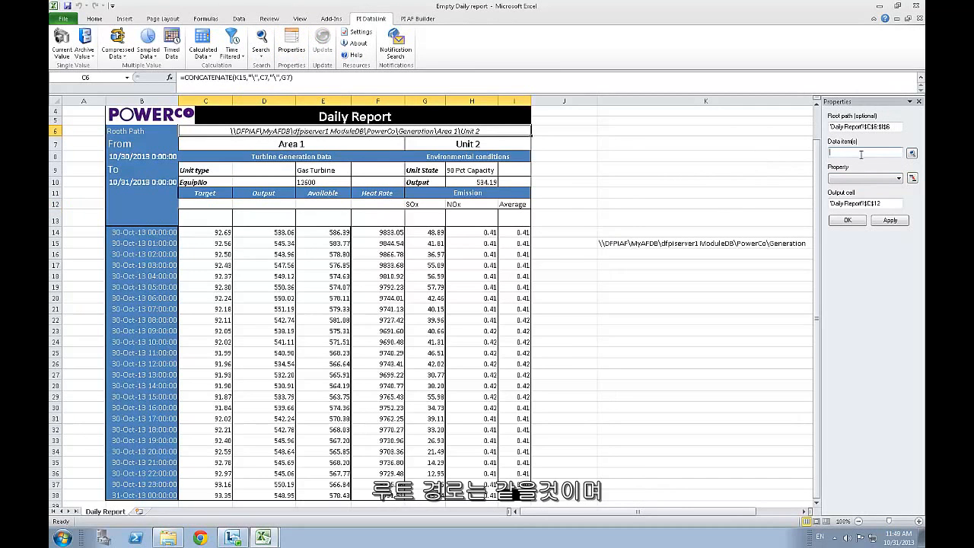
click(206, 193)
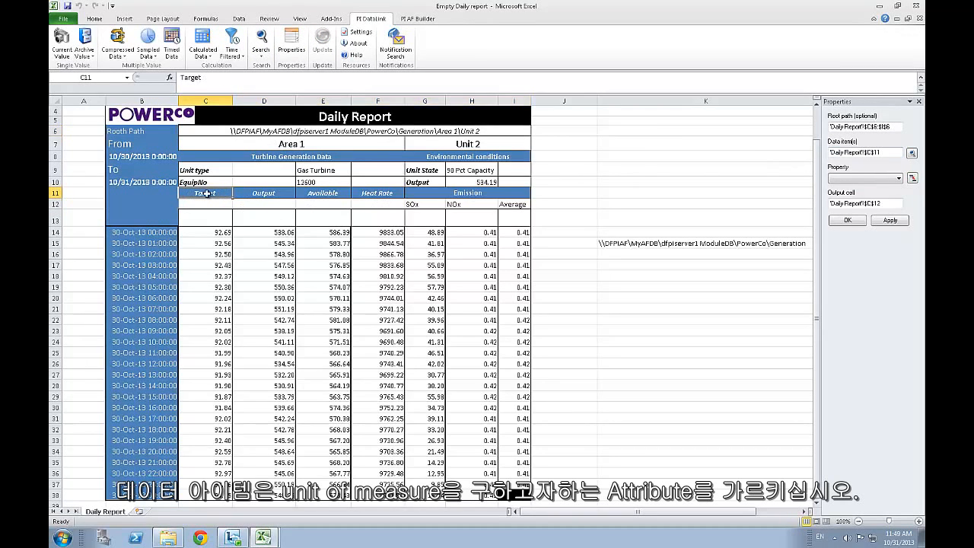
click(846, 180)
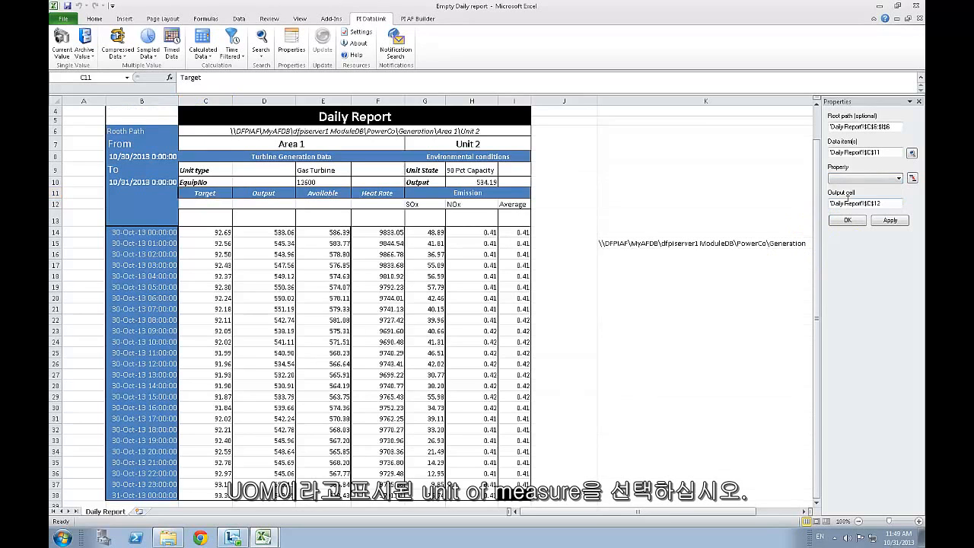
click(845, 201)
click(847, 220)
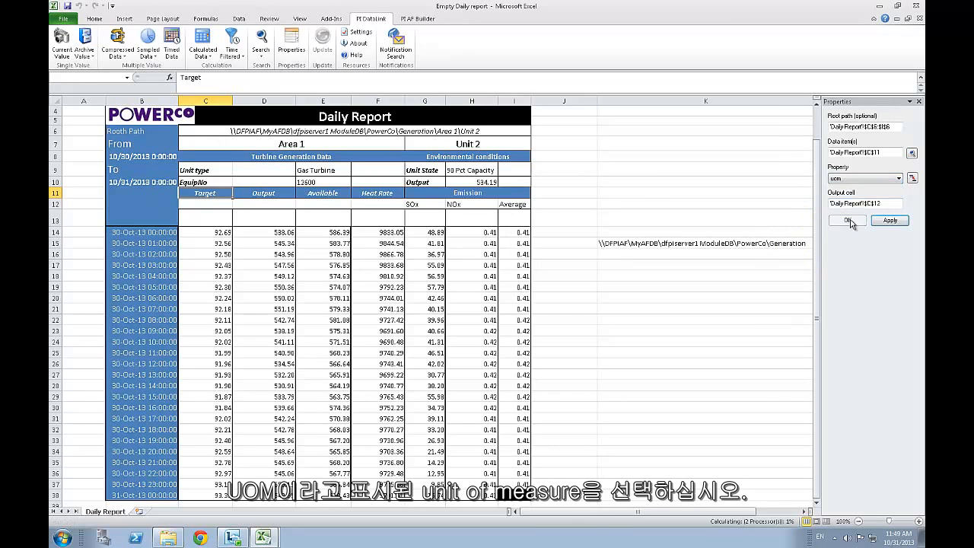
- Insert the units of measure for Output, Available and Heat Rate at D12, using root path C6, data items D11:F11 and property uom
click(272, 204)
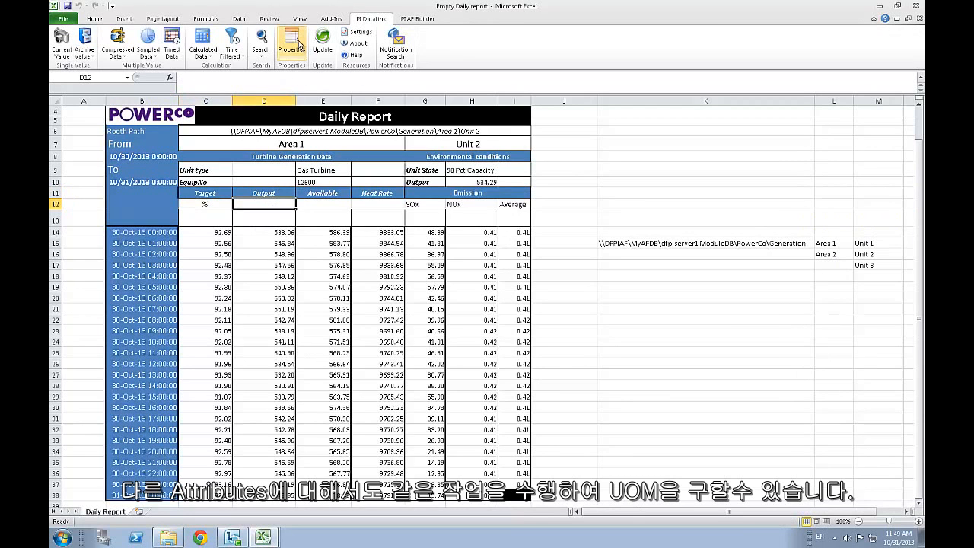
click(291, 43)
click(884, 128)
click(430, 131)
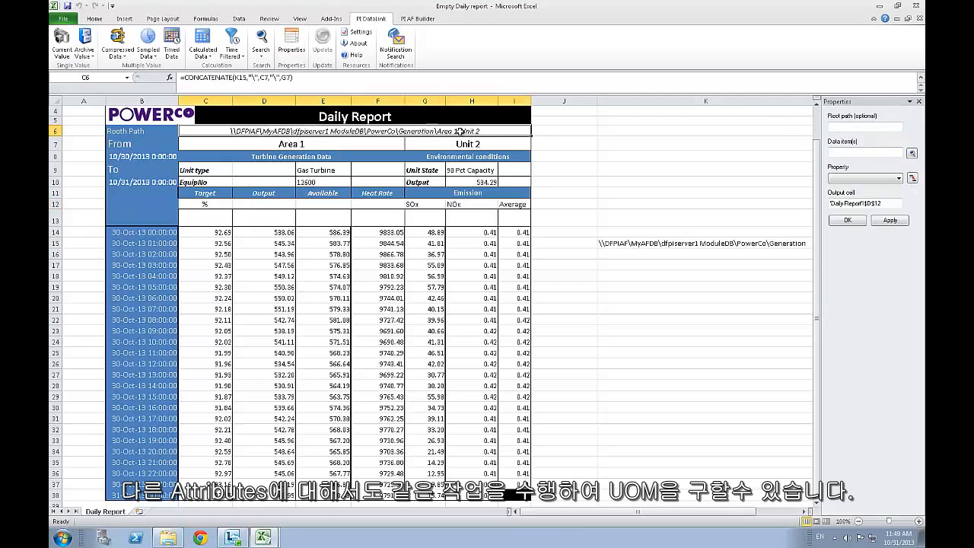
drag(278, 195, 361, 195)
click(864, 178)
click(845, 204)
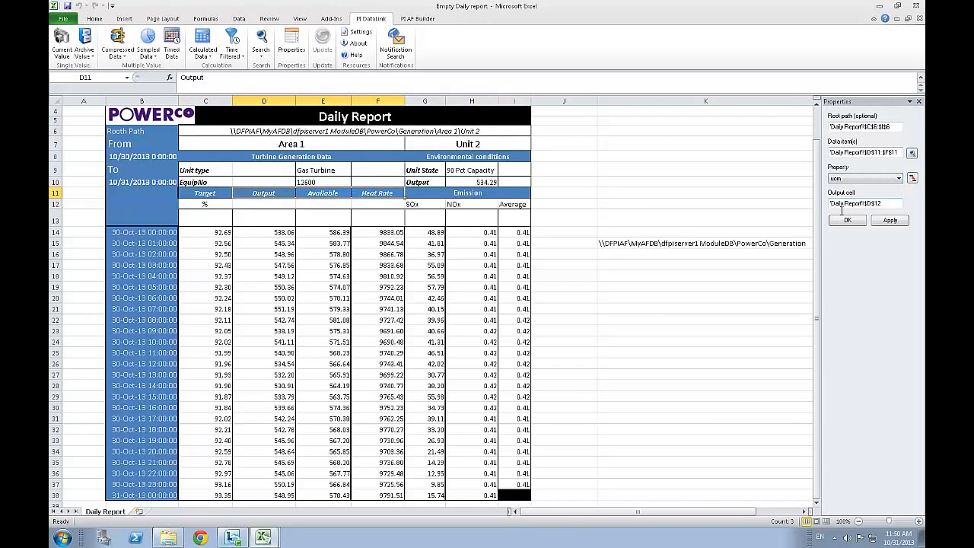
click(848, 220)
click(225, 222)
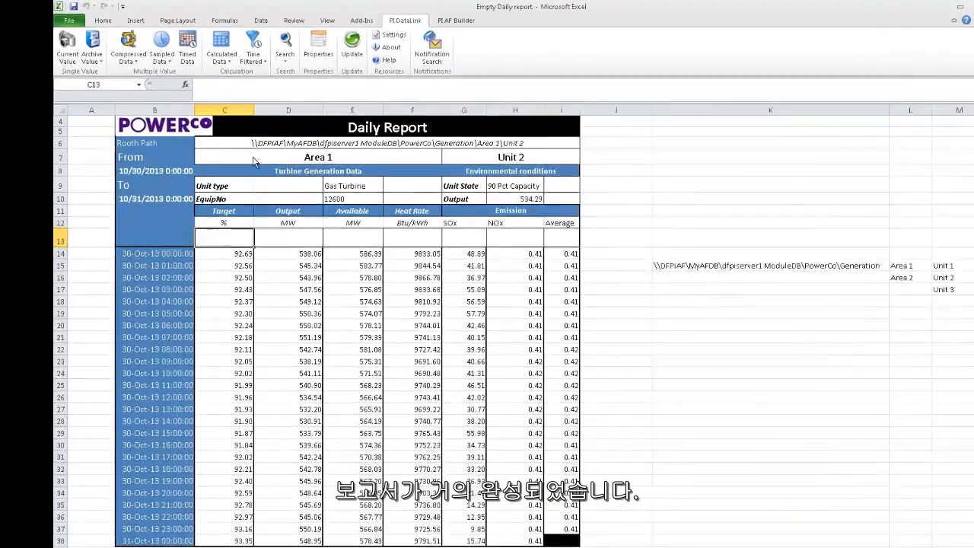
- Merge and center the Unit type label across C9:D9 and the EquipNo label across C10:D10
drag(221, 170, 253, 166)
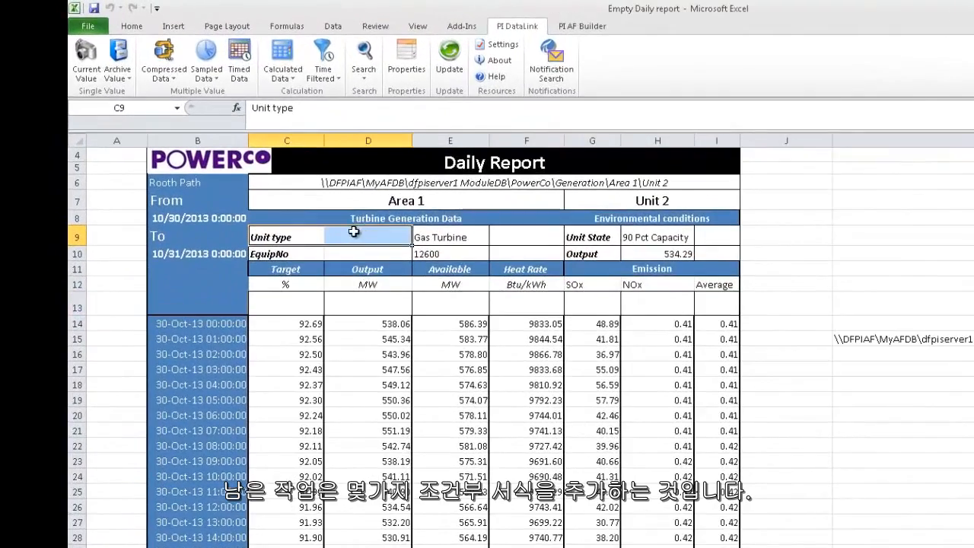
click(131, 26)
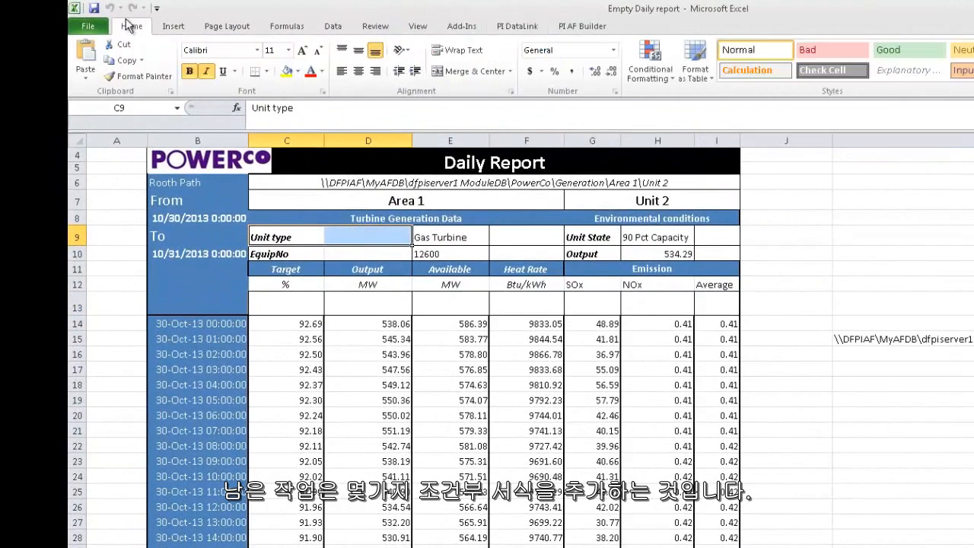
click(466, 71)
drag(320, 254, 389, 255)
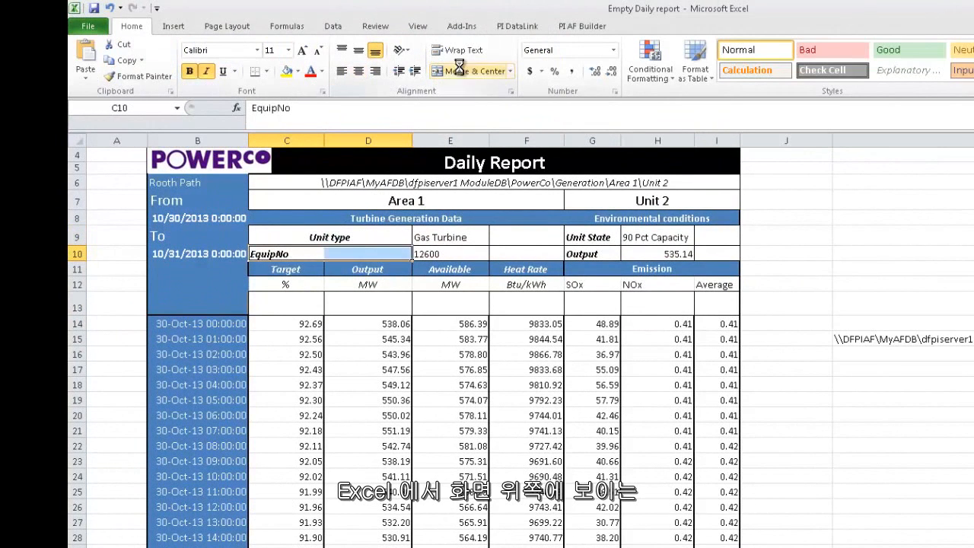
click(466, 71)
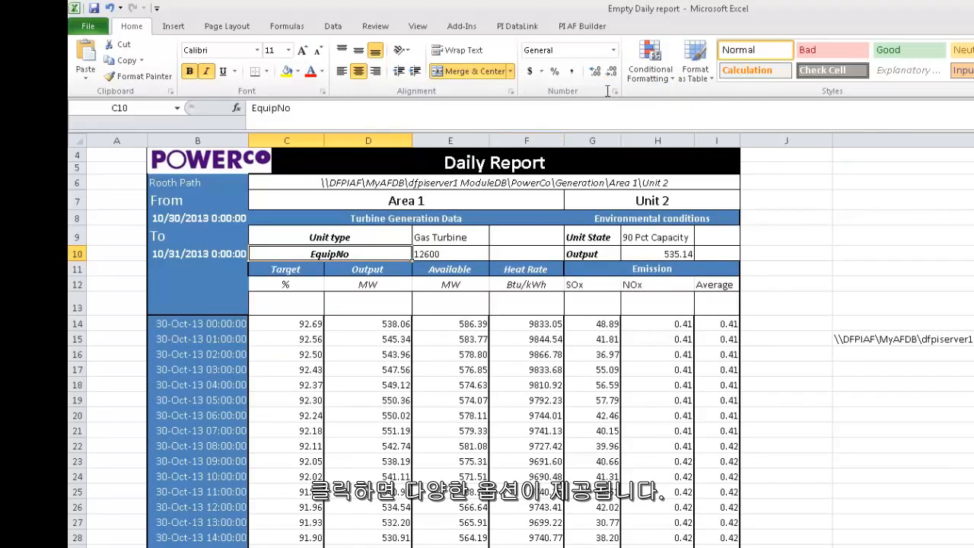
- Apply red gradient data bars to the hourly Target values from C14 down with conditional formatting
click(653, 76)
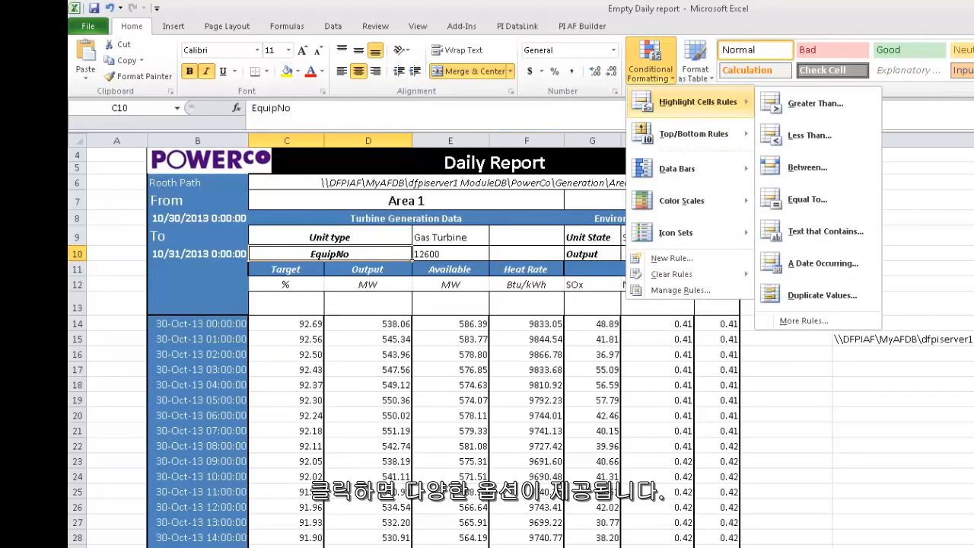
click(293, 328)
drag(293, 327, 293, 542)
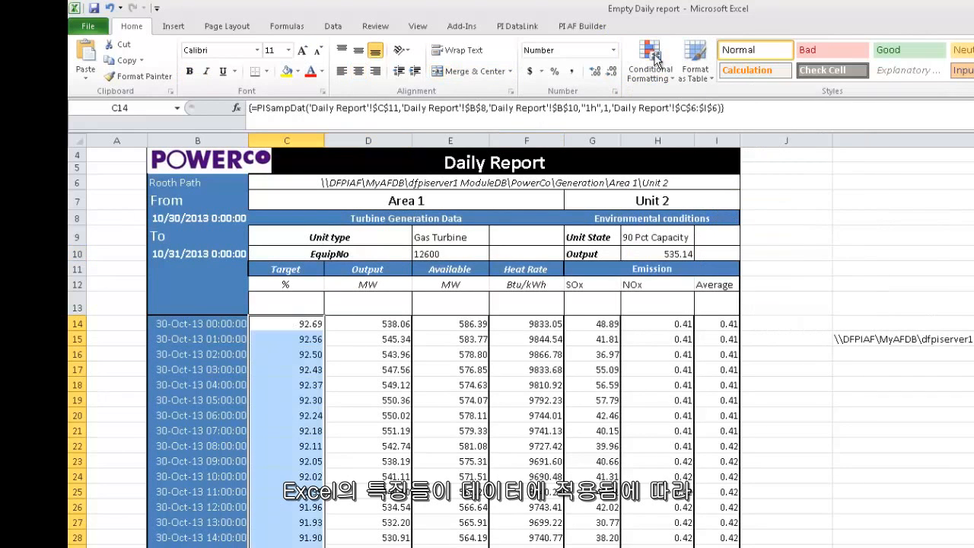
click(650, 69)
mouse_move(674, 169)
click(824, 183)
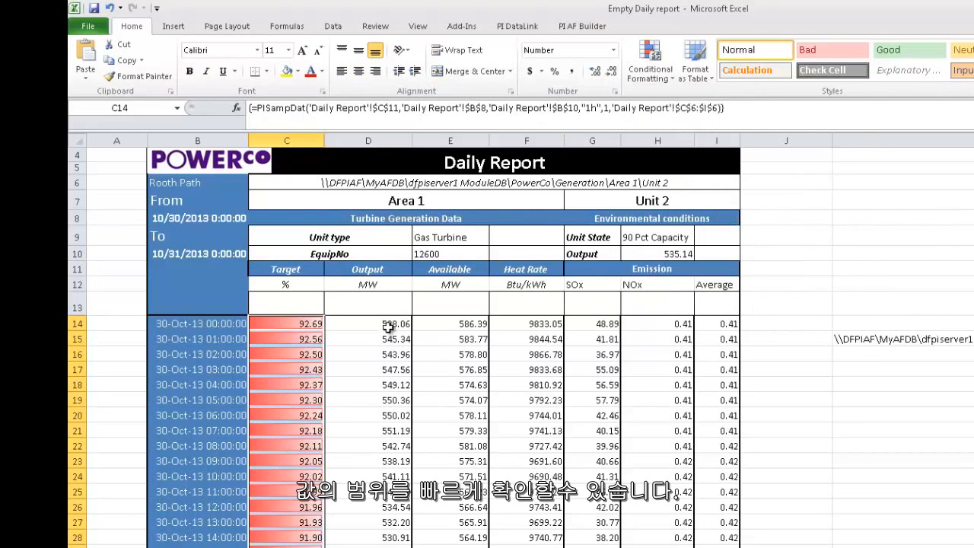
- Highlight the top 10% of the hourly Output values from D14 down with Green Fill with Dark Green Text
drag(384, 326, 384, 542)
click(653, 70)
mouse_move(724, 126)
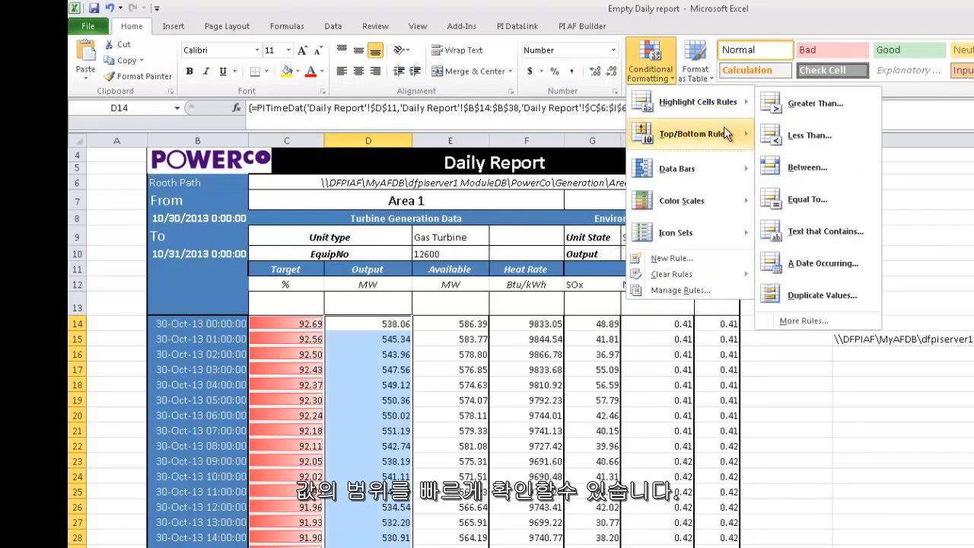
click(875, 133)
click(500, 473)
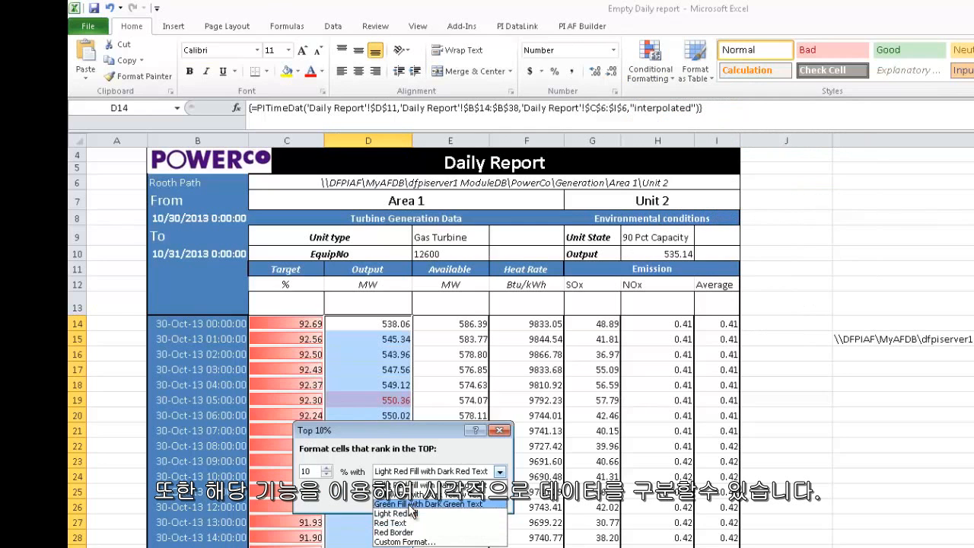
click(426, 503)
click(417, 499)
- Apply the green, yellow and red circle icon set to the hourly Available values from E14 down
drag(462, 325, 457, 542)
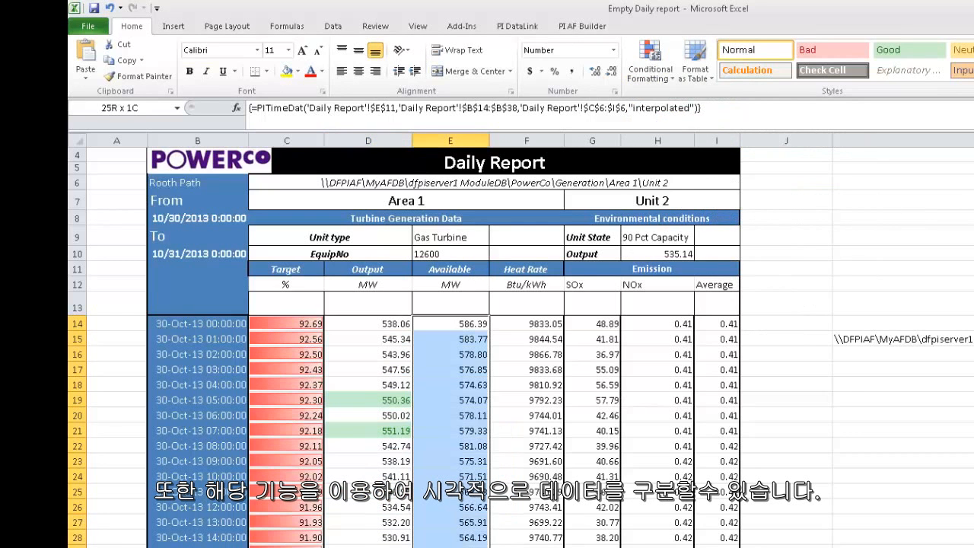
click(654, 70)
mouse_move(675, 232)
click(784, 339)
- Apply the check mark, exclamation mark and cross icon set to the hourly Heat Rate values from F14 down
drag(527, 323, 526, 542)
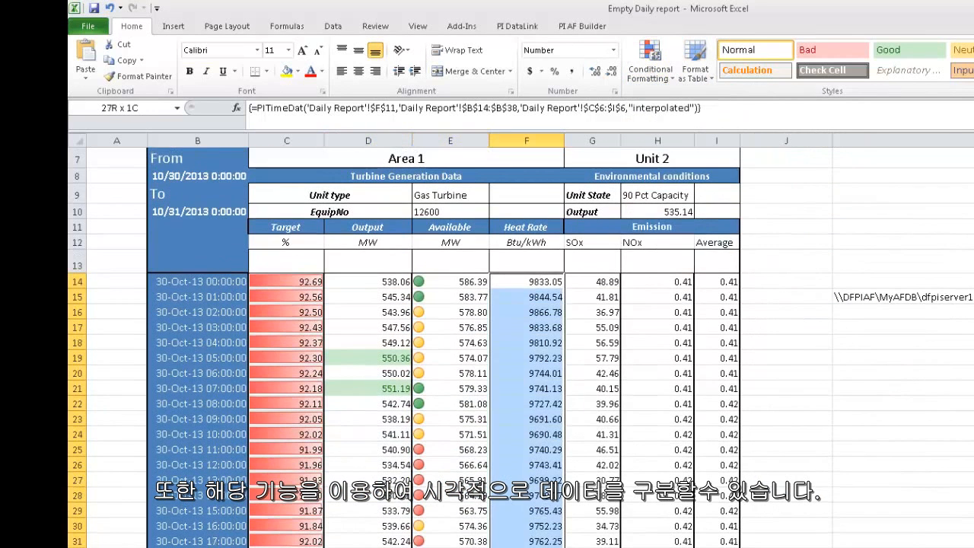
click(653, 70)
mouse_move(744, 229)
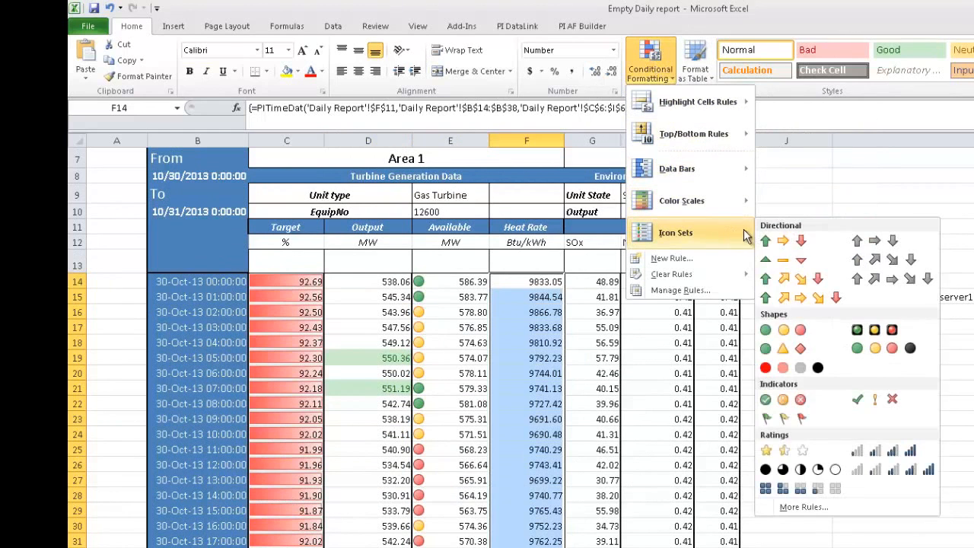
click(861, 386)
- Apply green gradient data bars to the hourly SOx values from G14 down
drag(594, 486, 594, 545)
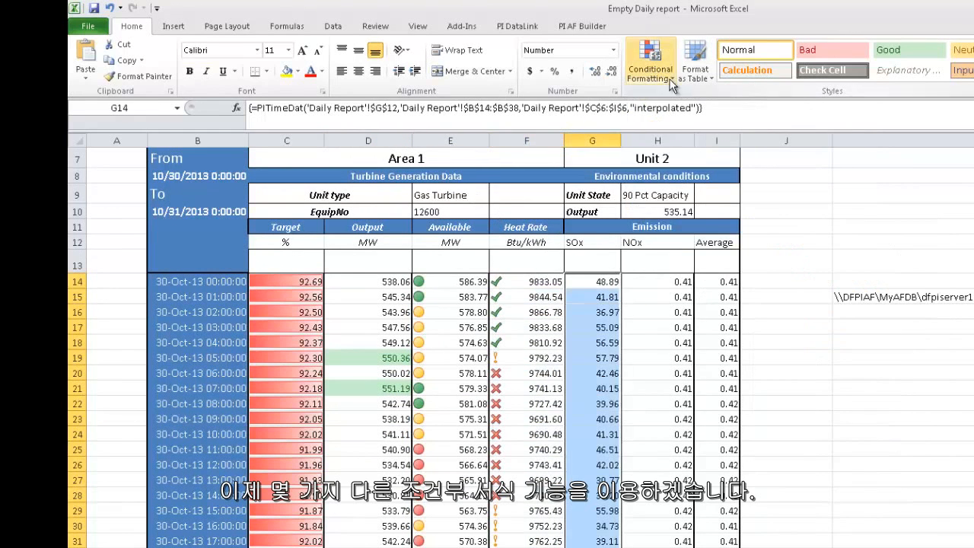
click(670, 82)
mouse_move(711, 169)
click(802, 183)
- Apply blue gradient data bars to the hourly NOx values from H14 down
drag(659, 281, 666, 545)
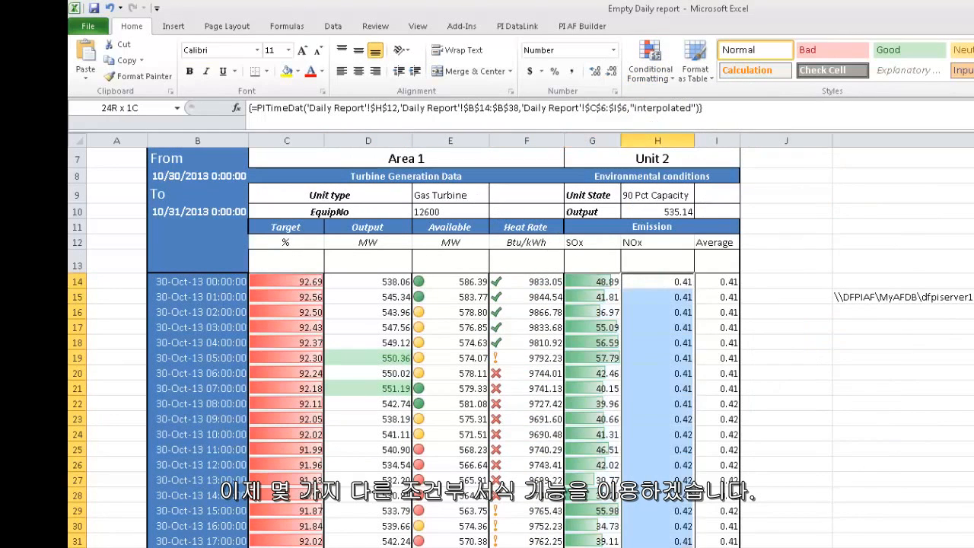
click(650, 68)
click(770, 181)
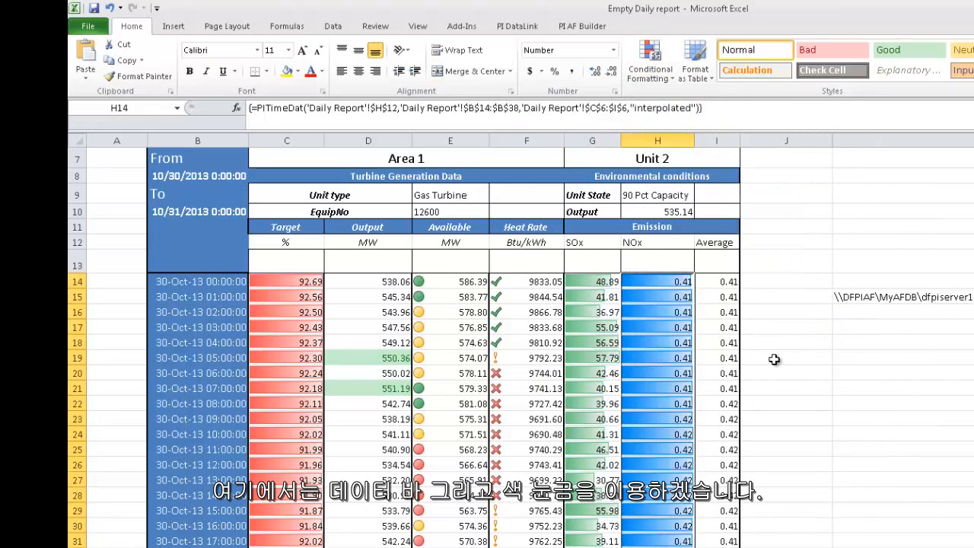
- Highlight the bottom 10% of the hourly emission Average values from I14 down with light red fill and dark red text
drag(717, 282, 717, 545)
click(651, 68)
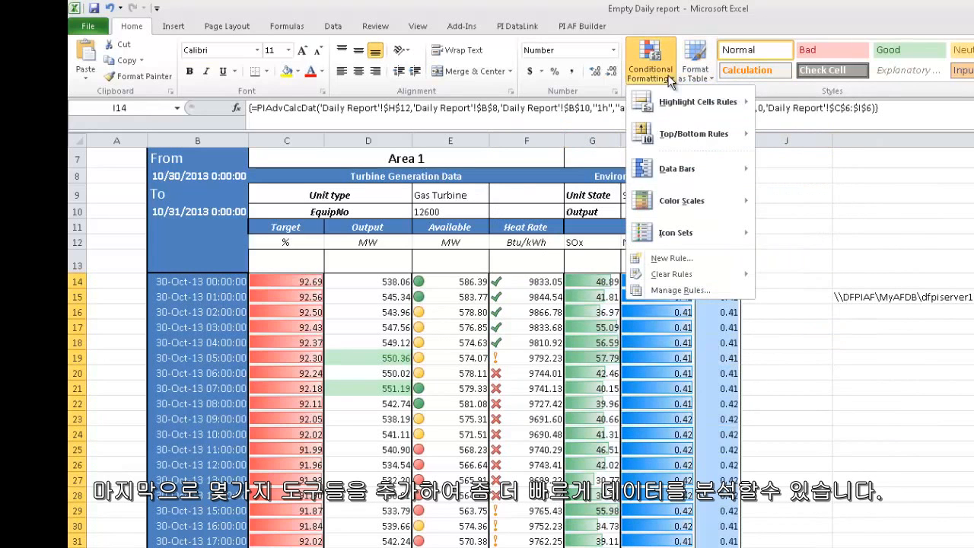
mouse_move(693, 137)
click(812, 225)
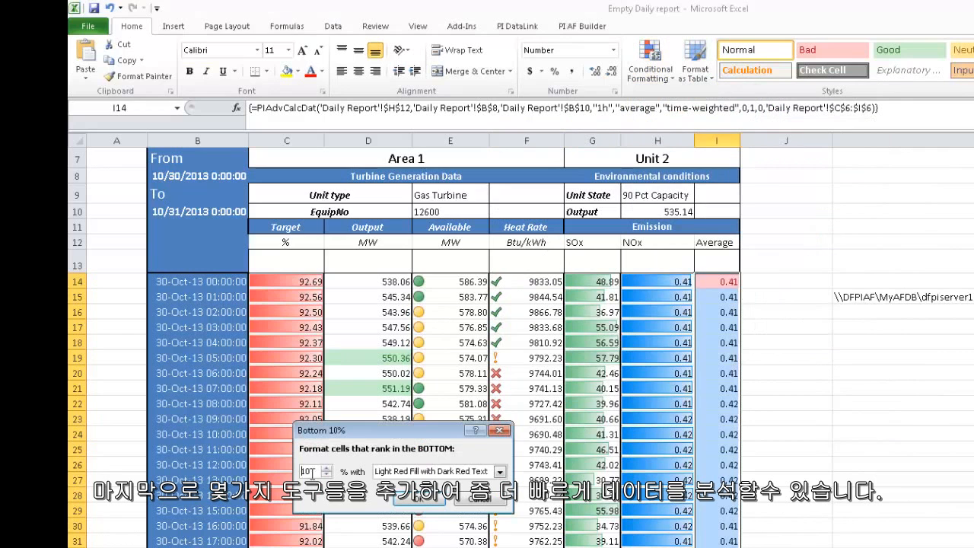
click(438, 498)
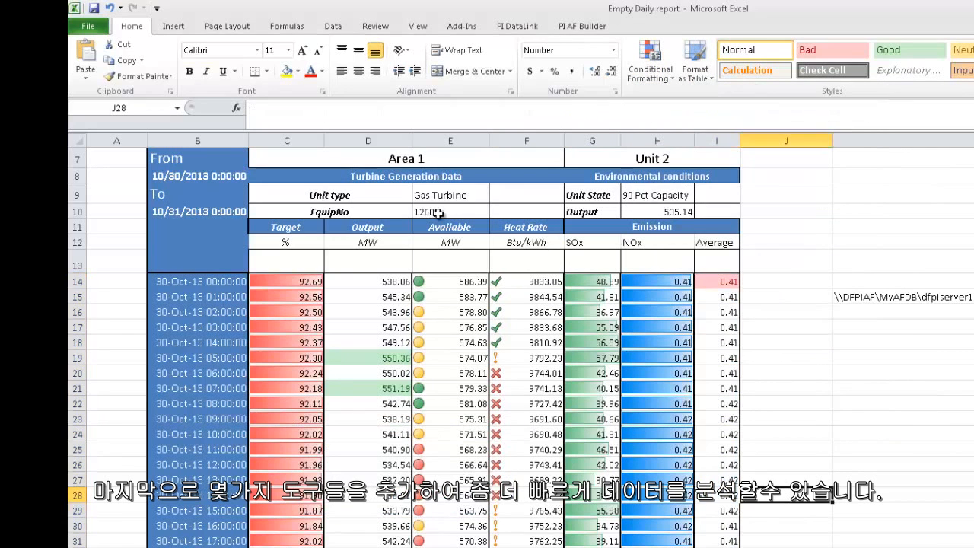
- Insert line sparklines in C13:I13 based on the hourly data range C14:I38
click(306, 262)
click(229, 29)
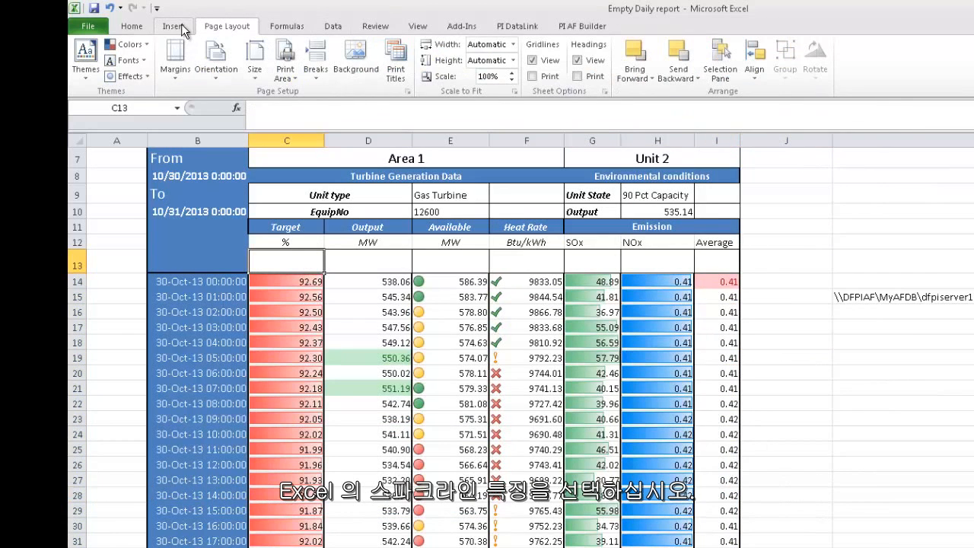
click(182, 24)
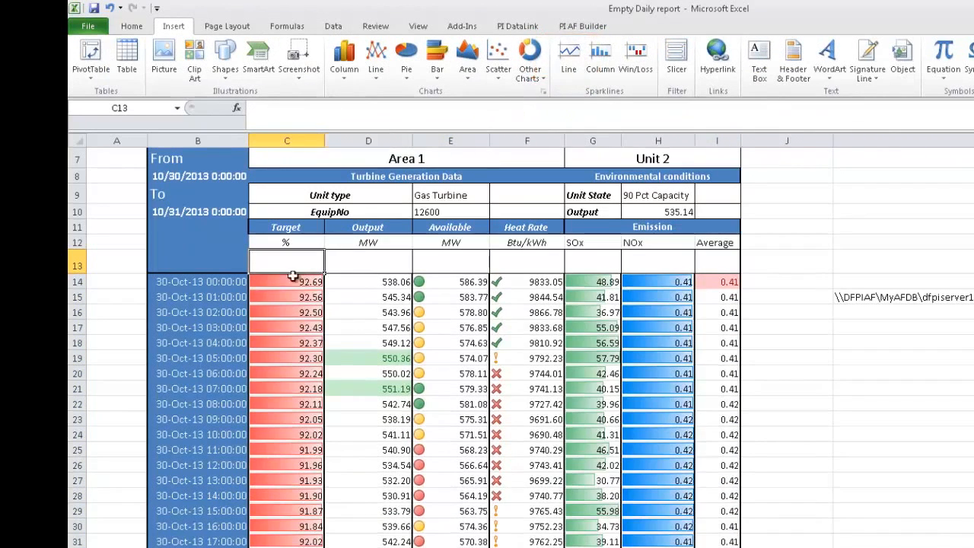
drag(686, 251, 715, 261)
click(568, 61)
text(C14:I38)
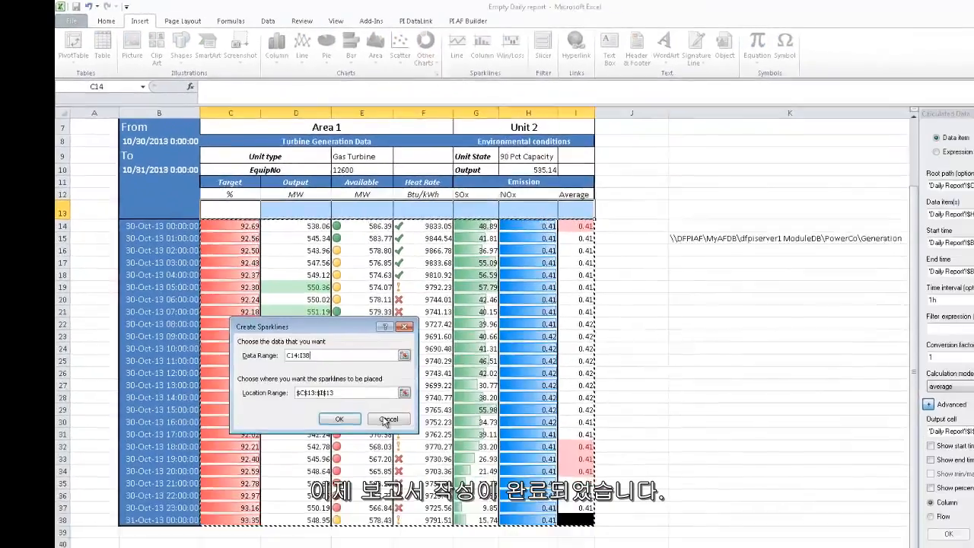
click(339, 420)
click(730, 347)
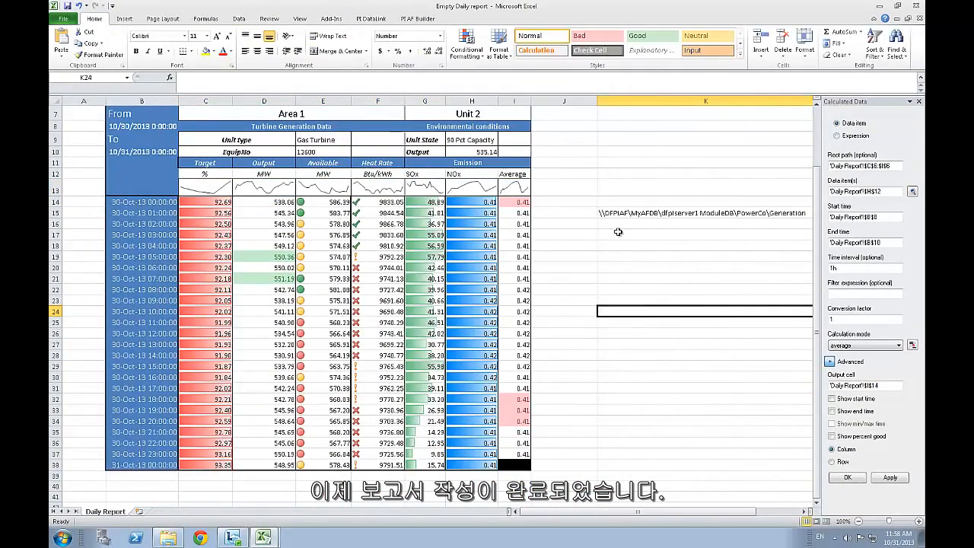
- Switch the report's area selection to Area 2 and its unit selection to Unit 1
click(589, 159)
scroll(589, 158, up, 2)
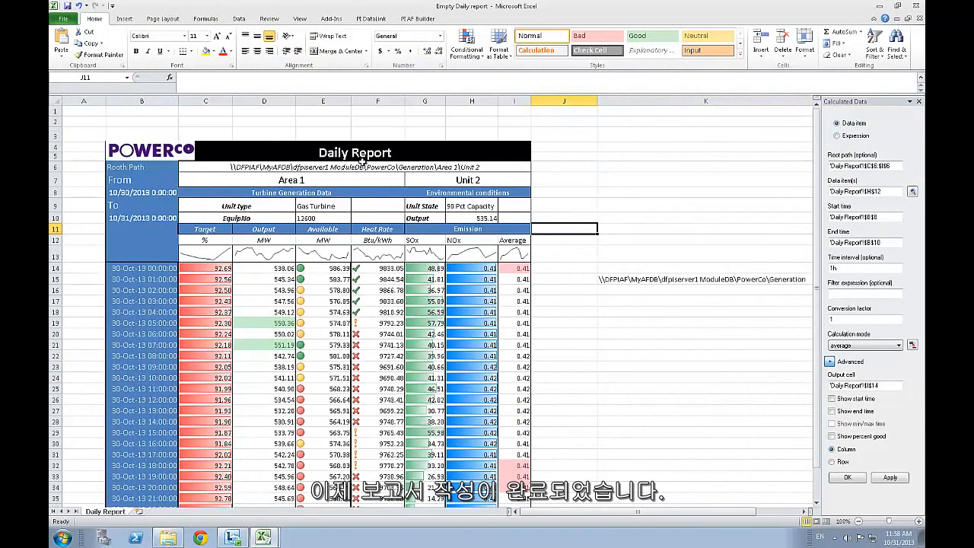
scroll(363, 162, down, 1)
click(358, 144)
click(409, 145)
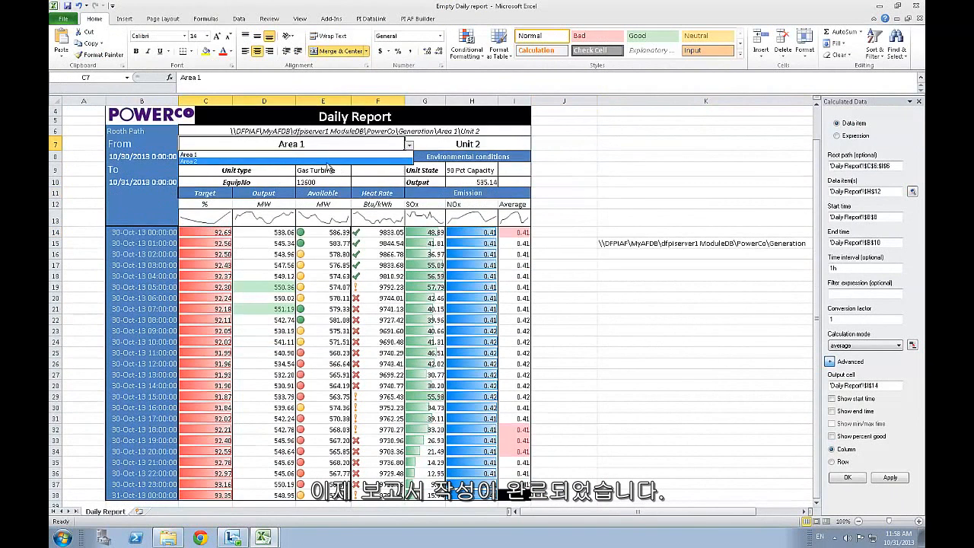
click(328, 162)
click(519, 145)
click(536, 145)
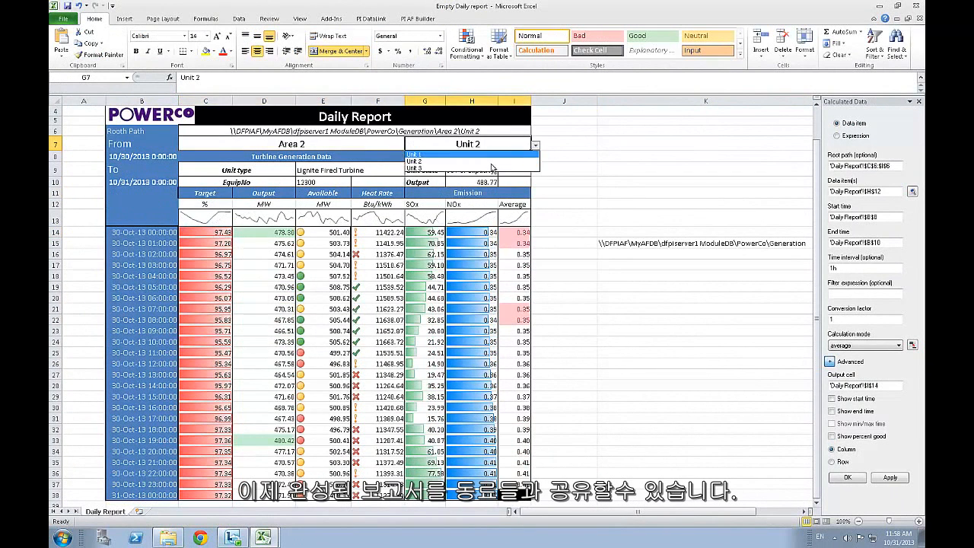
click(472, 155)
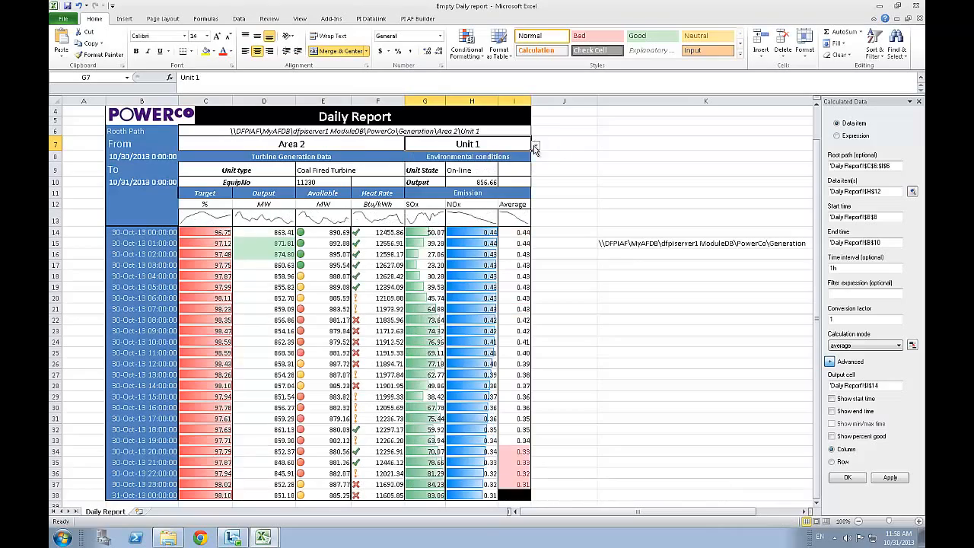